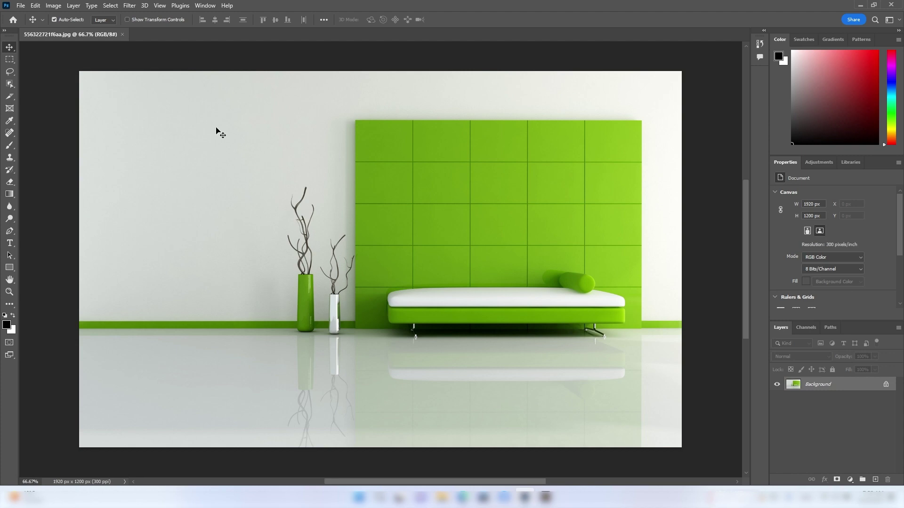
Switch to the Slice Tool from the Crop tool group.
key("c")
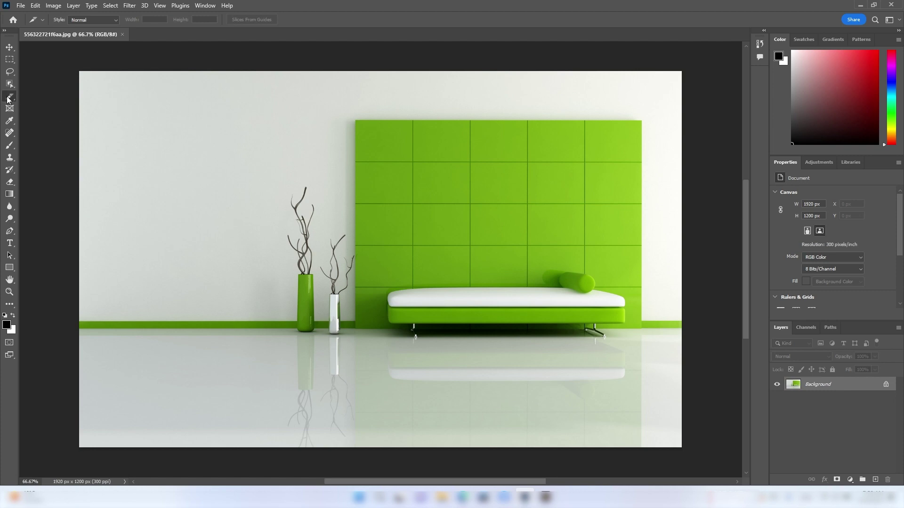
right_click(8, 99)
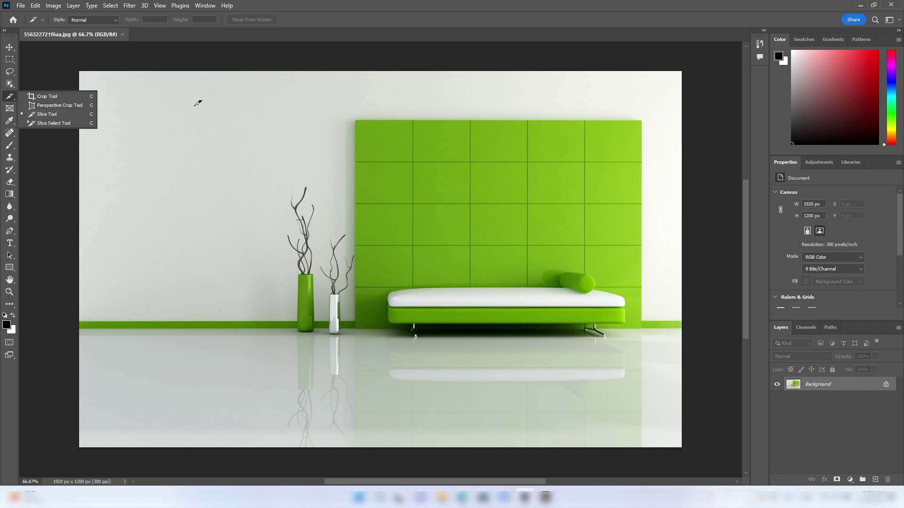
left_click(328, 26)
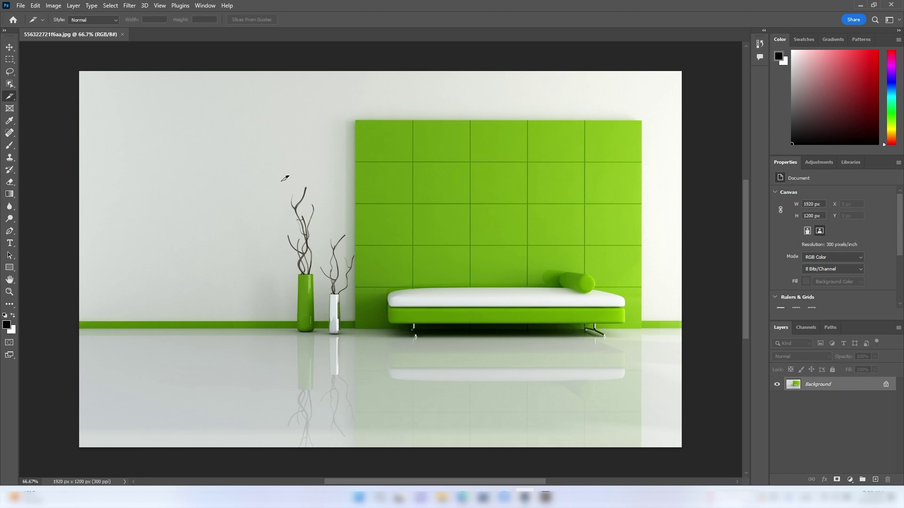
Draw slices around the tall vase, the left wall strip above the floor, and the lower green panel.
mouse_move(280, 181)
left_mouse_down()
mouse_move(322, 297)
mouse_move(324, 342)
left_mouse_up()
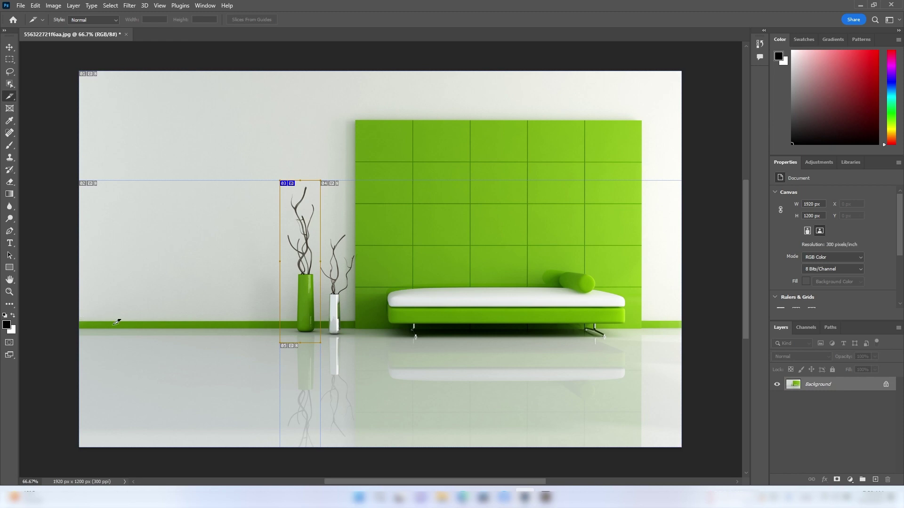
left_click_drag(78, 311, 283, 340)
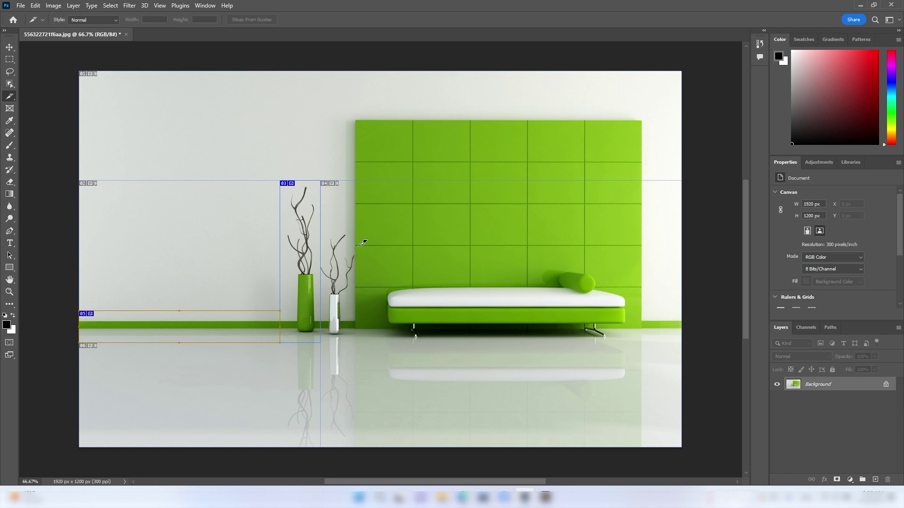
left_click_drag(356, 246, 644, 330)
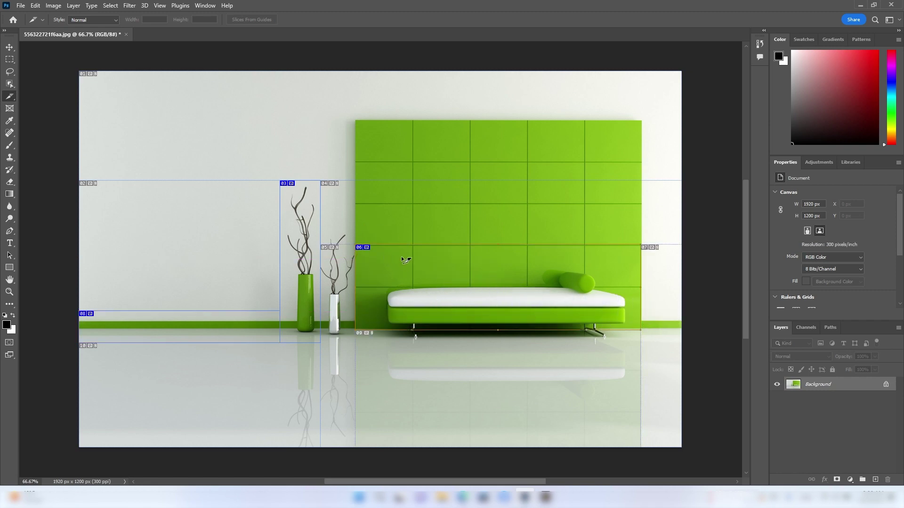
Inspect slice 06's options (909 × 273 at 881, 554) without changes, then reopen its menu.
right_click(379, 262)
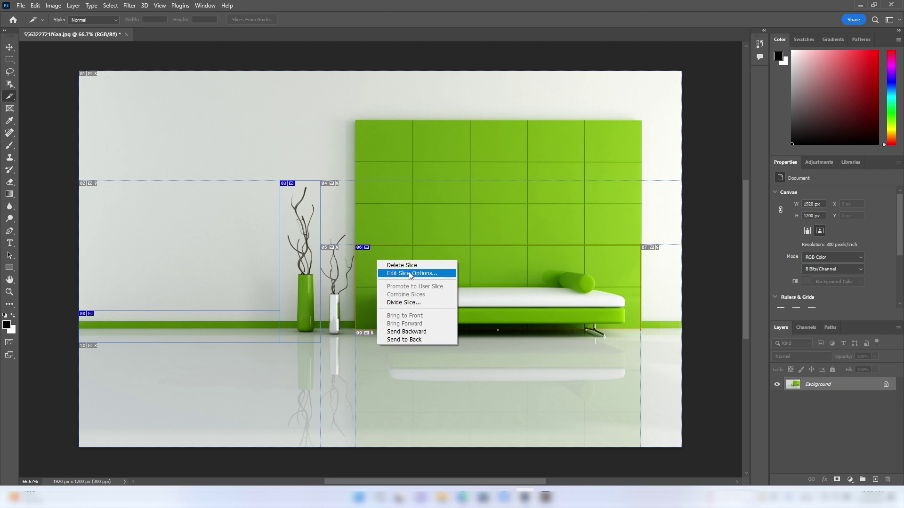
left_click(409, 274)
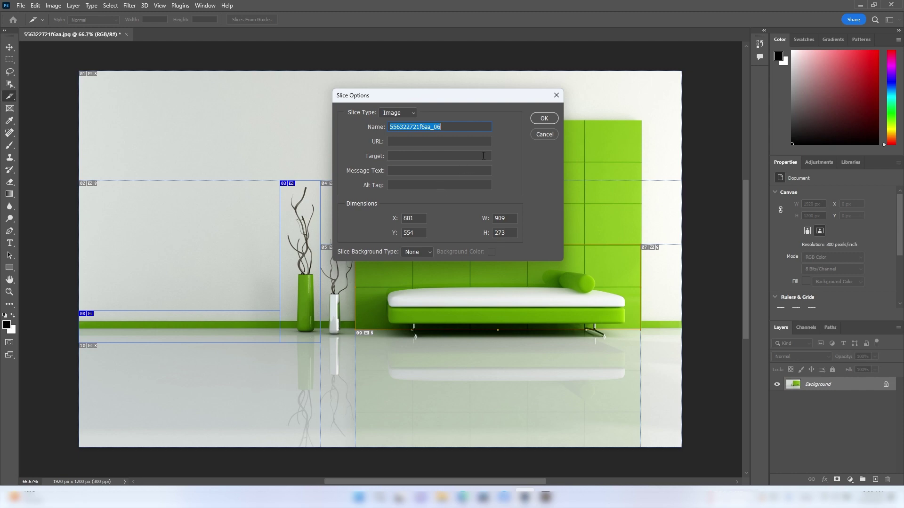
left_click(545, 134)
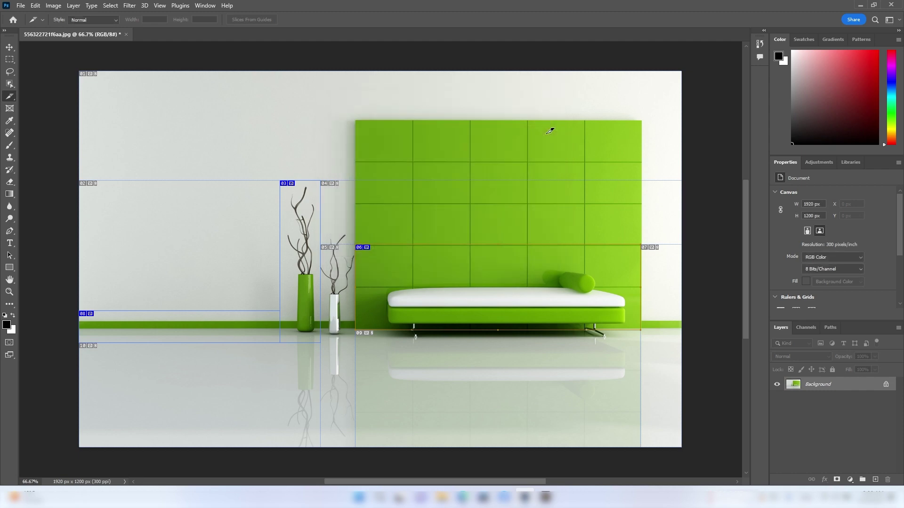
right_click(404, 271)
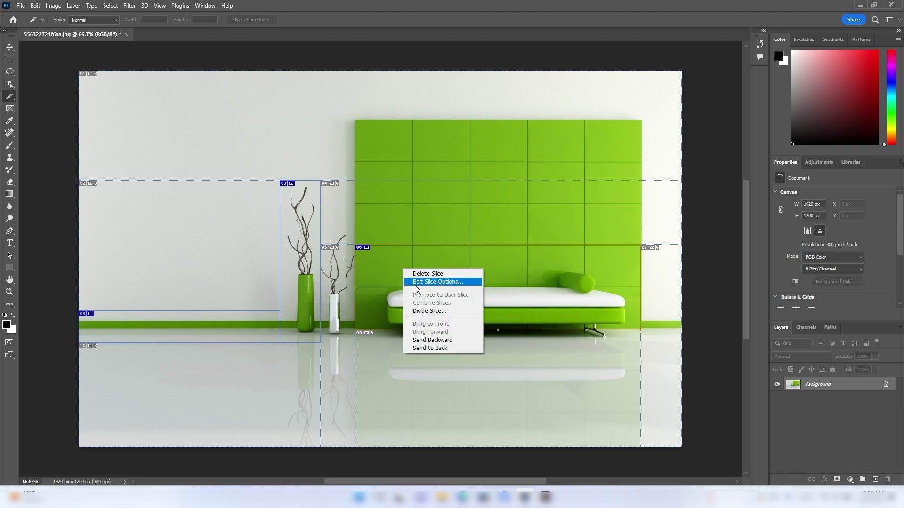
Divide the panel slice into 3 rows by 5 columns, undoing an accidental extra slice.
left_click(437, 311)
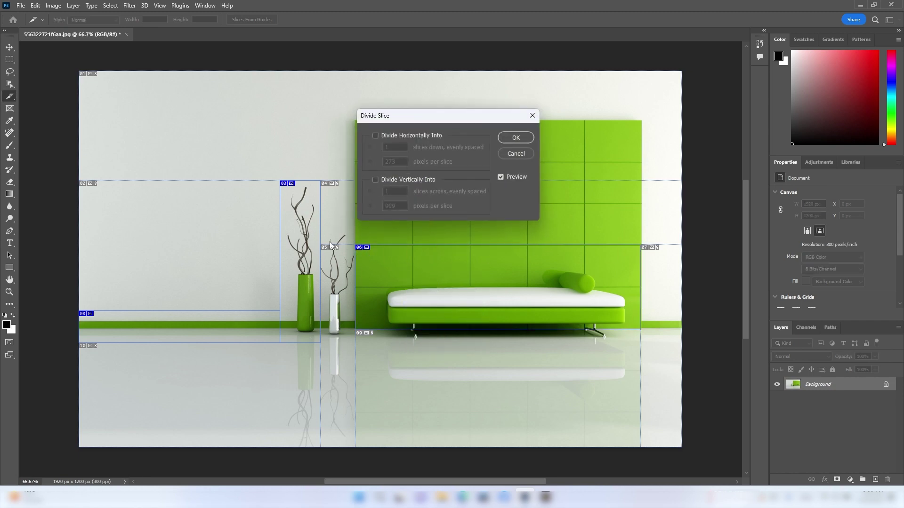
left_click(375, 136)
type("3")
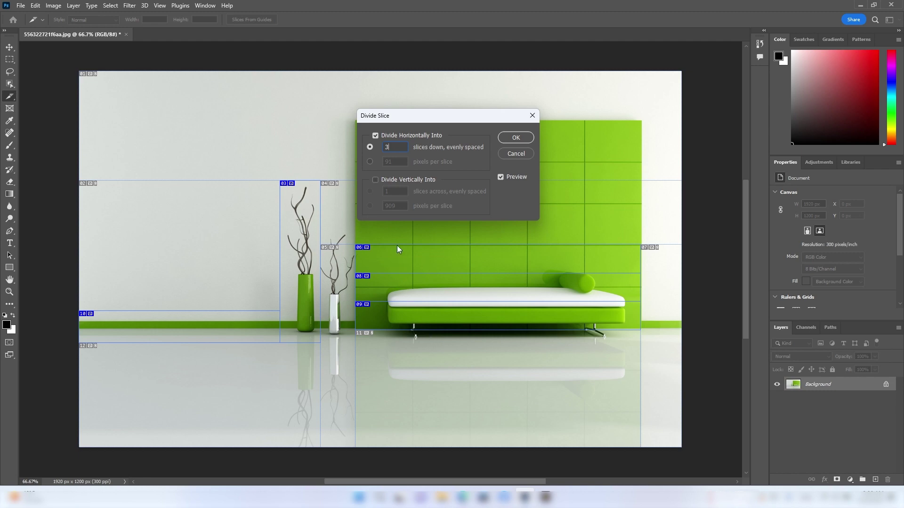
left_click(375, 180)
type("5")
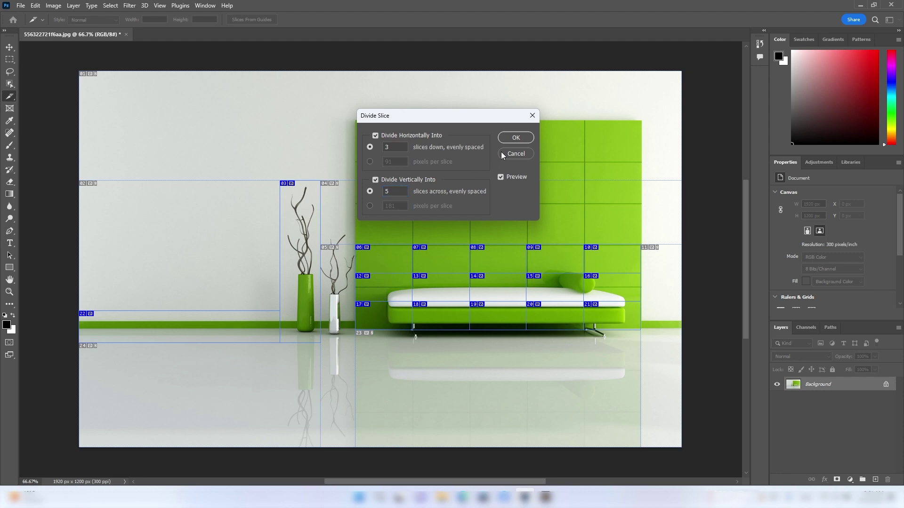
left_click(515, 138)
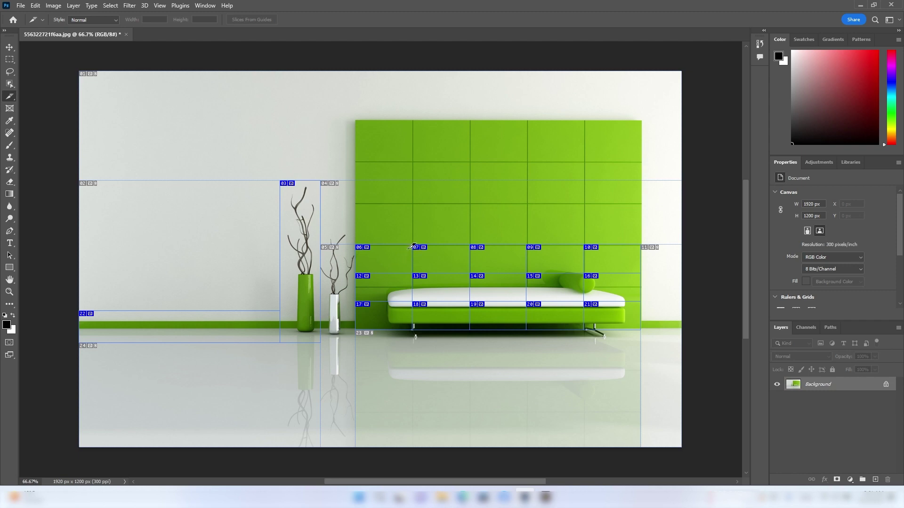
left_click_drag(368, 255, 393, 262)
key("ctrl+z")
With the Slice Select Tool, stretch the rightmost top-row panel slice up to the panel's top.
right_click(10, 98)
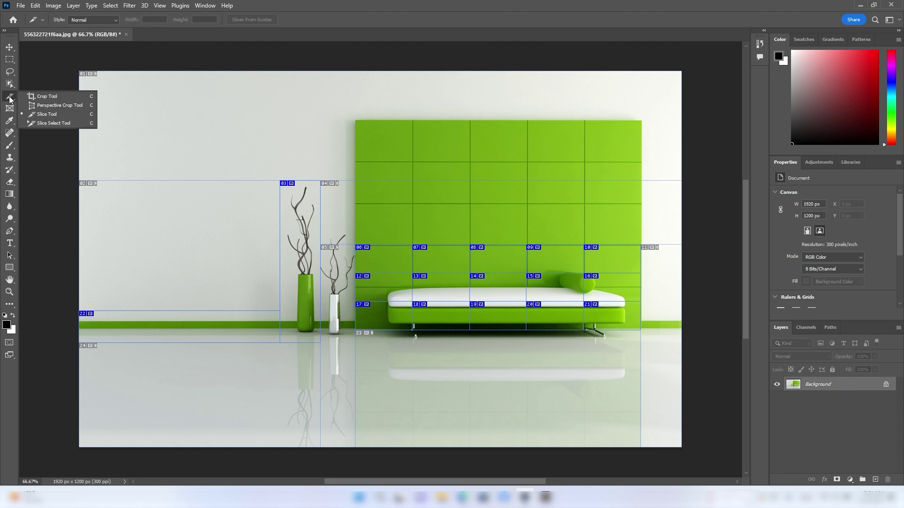
left_click(60, 123)
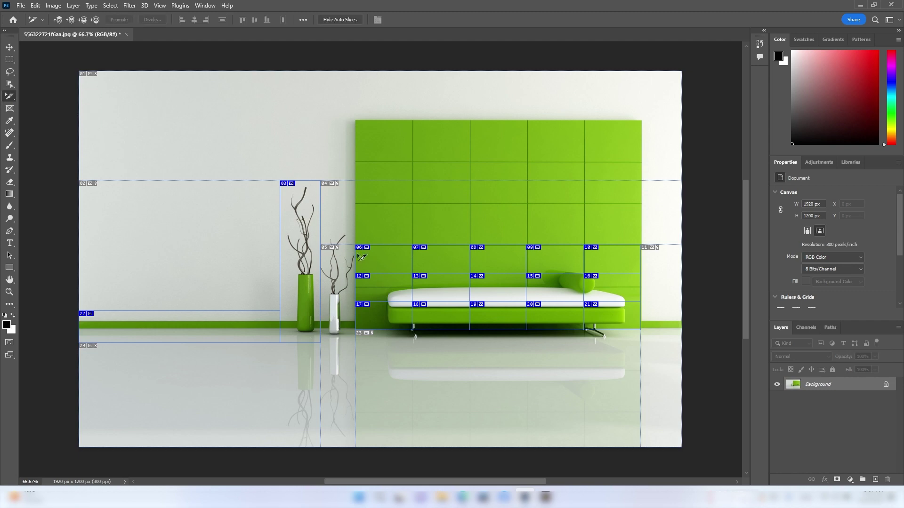
left_click(411, 259)
left_click_drag(413, 261, 438, 261)
left_click(618, 258)
left_click_drag(615, 245, 607, 120)
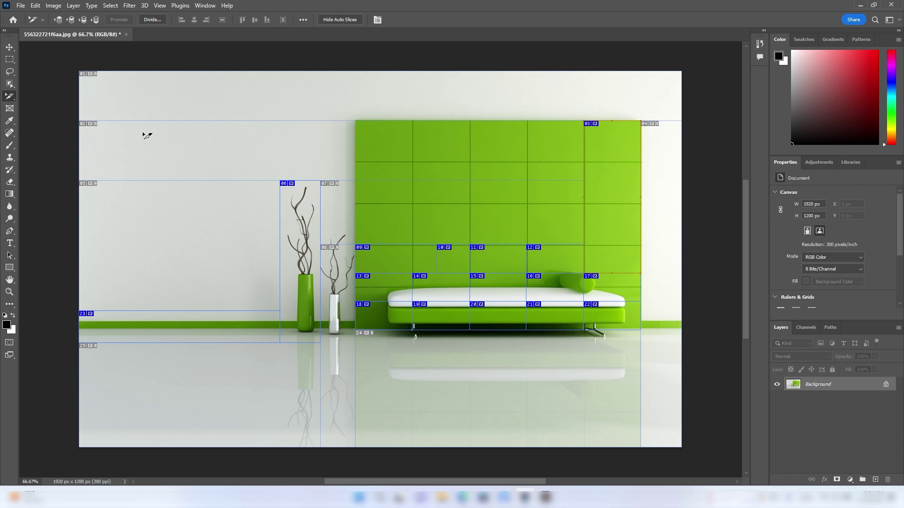
left_click(20, 6)
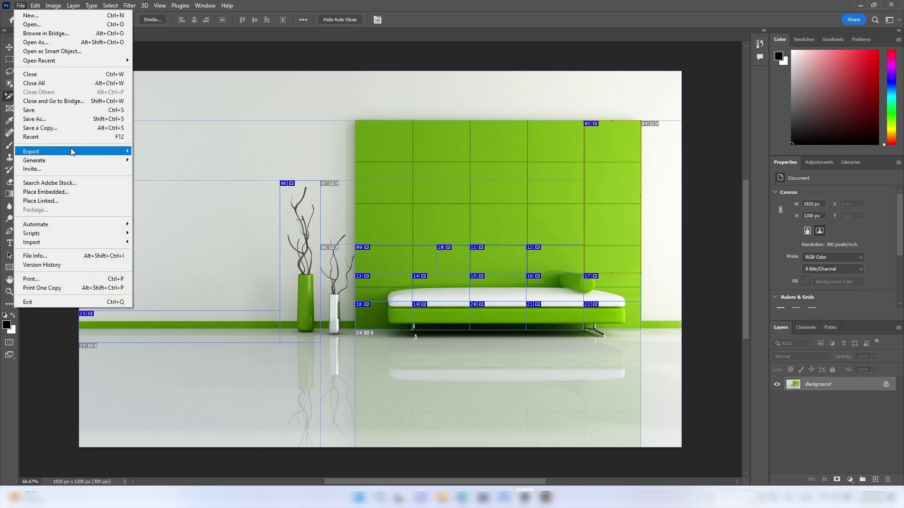
mouse_move(31, 151)
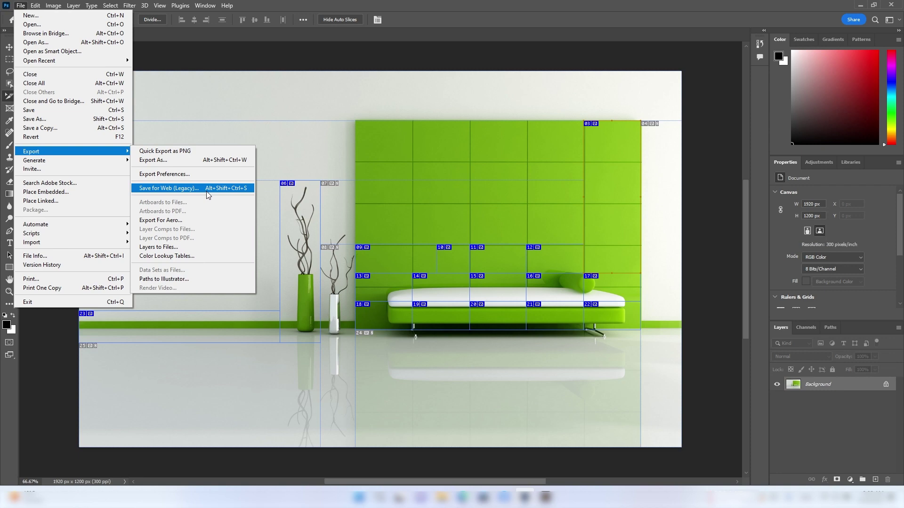
Open Save for Web (Legacy), keep GIF at 256 colors, and proceed to saving.
left_click(208, 188)
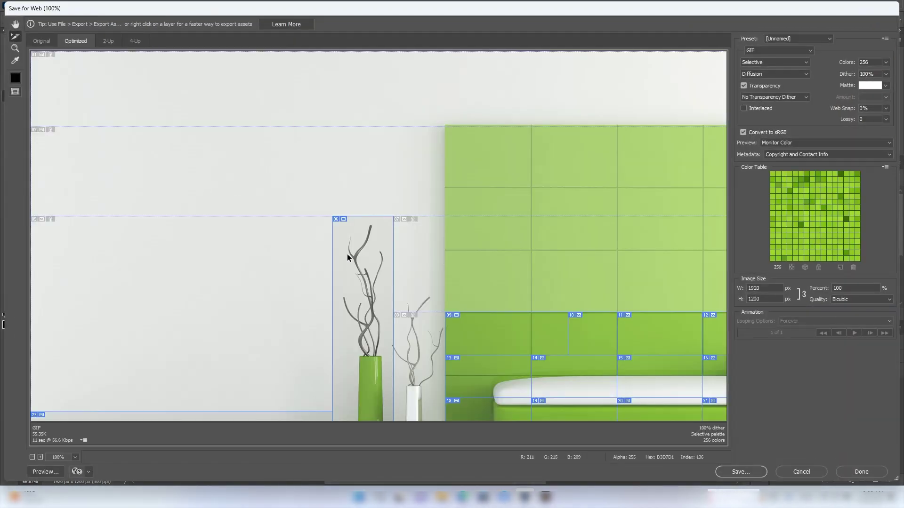
scroll(485, 330, "down", 3)
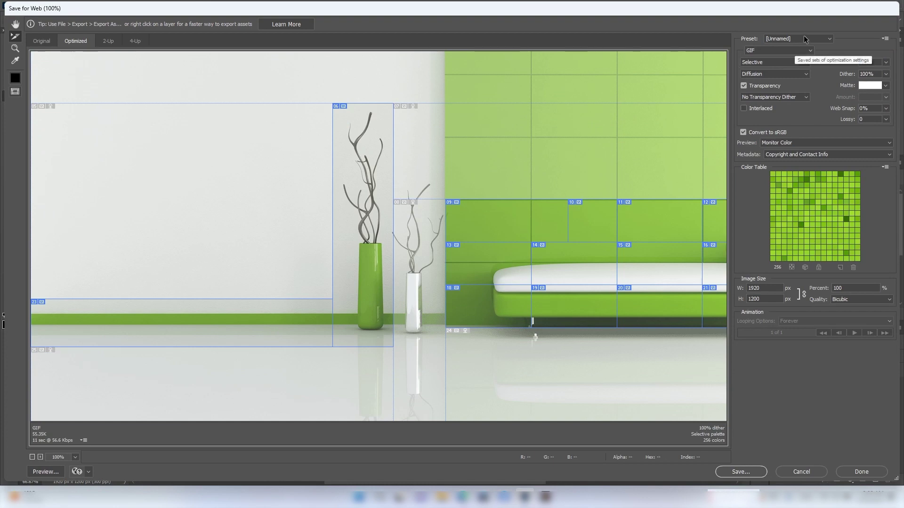
left_click(764, 50)
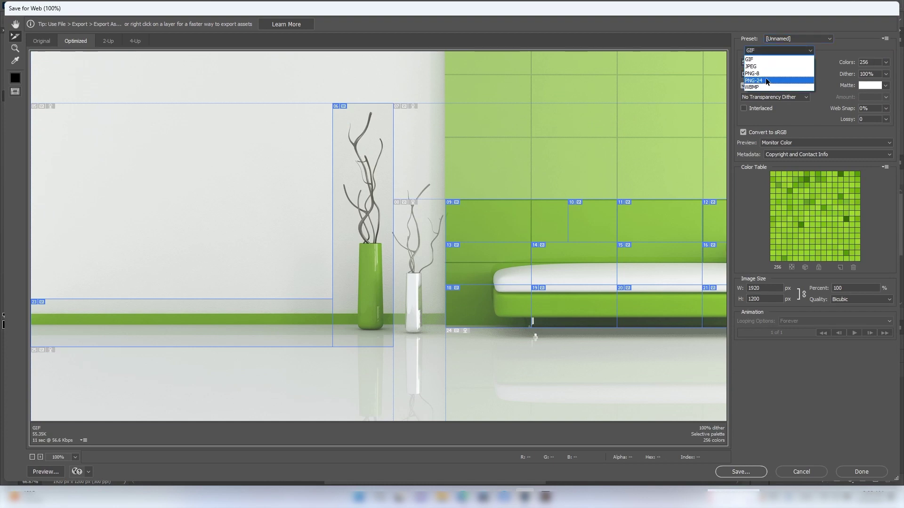
left_click(760, 58)
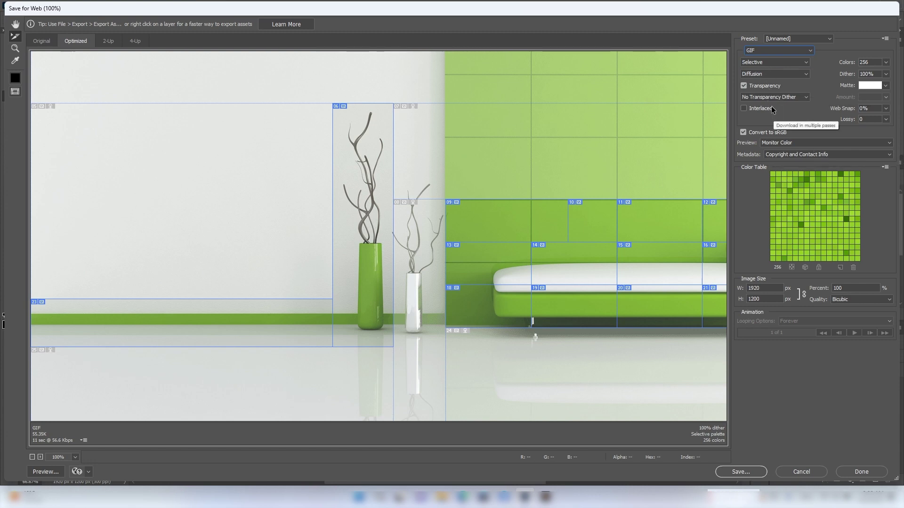
left_click(738, 472)
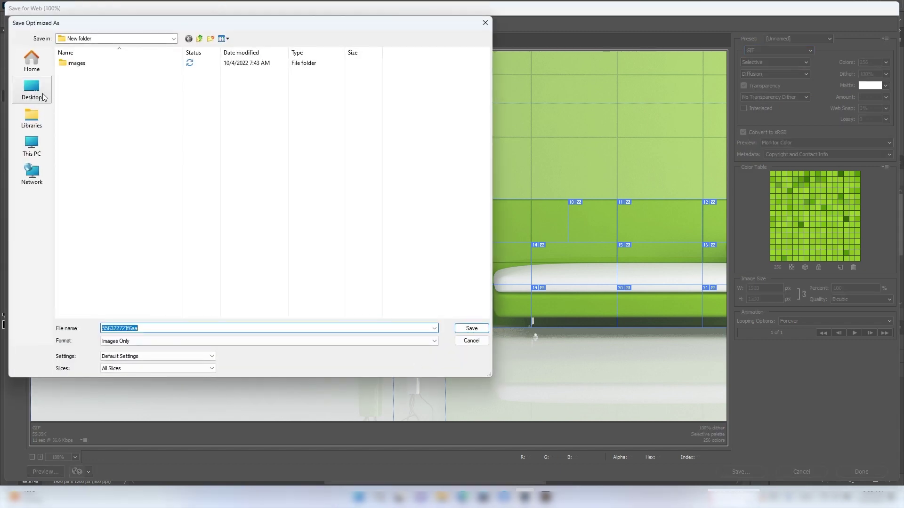
Save all slices as Images Only to the Desktop, accepting the non-Latin filename warning.
left_click(38, 92)
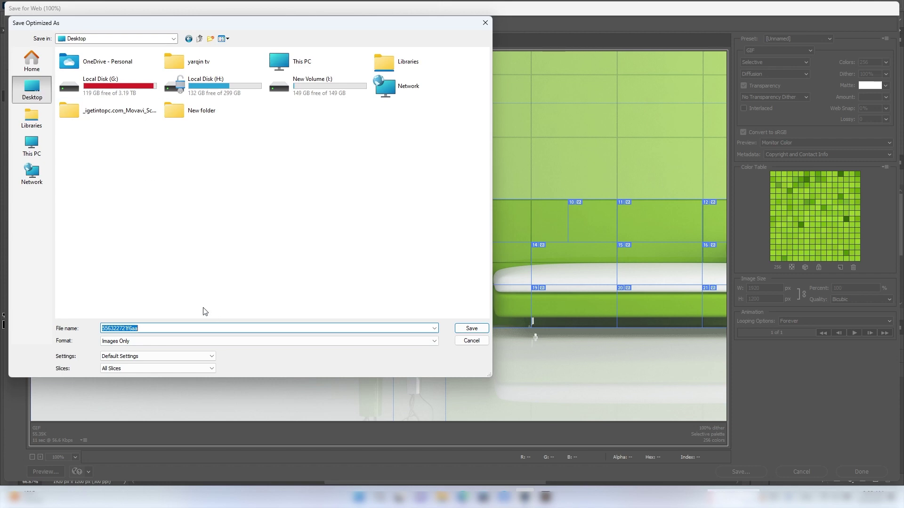
left_click(150, 342)
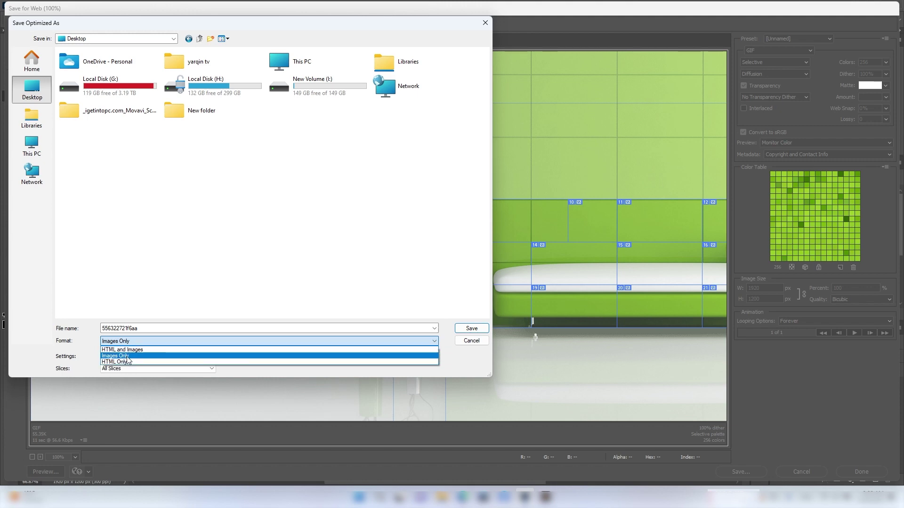
left_click(127, 356)
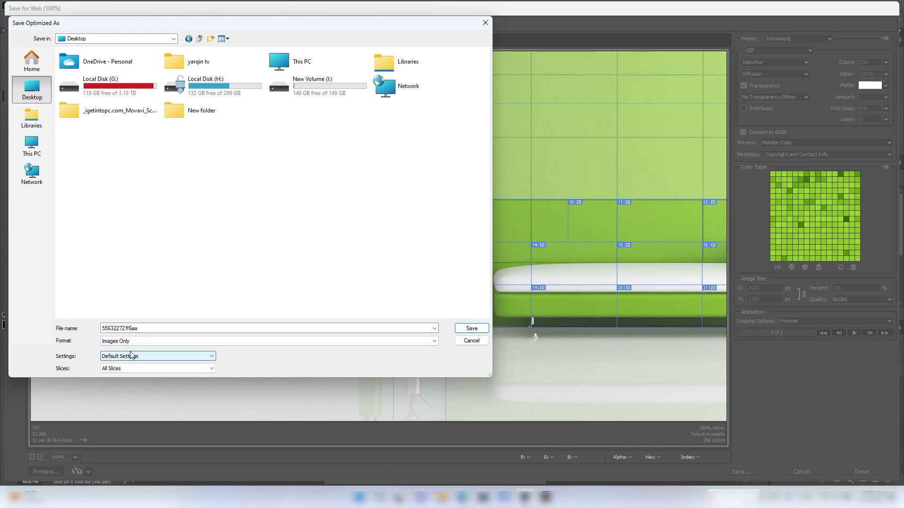
left_click(471, 328)
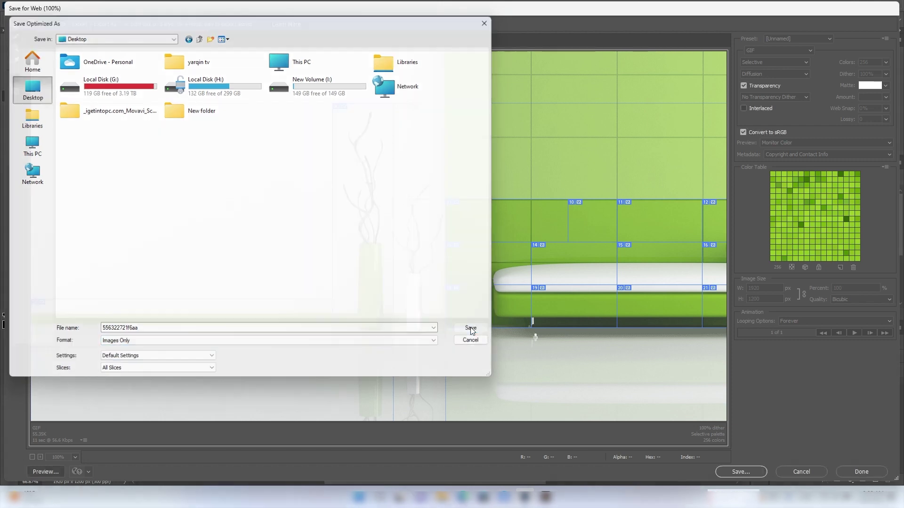
left_click(478, 203)
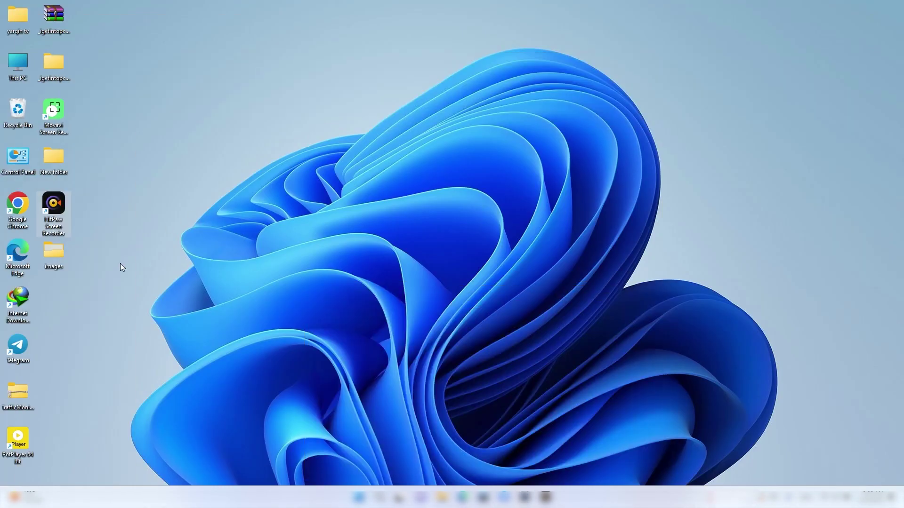
Open the images folder on the desktop and preview slice _03 in Photos.
left_click(54, 261)
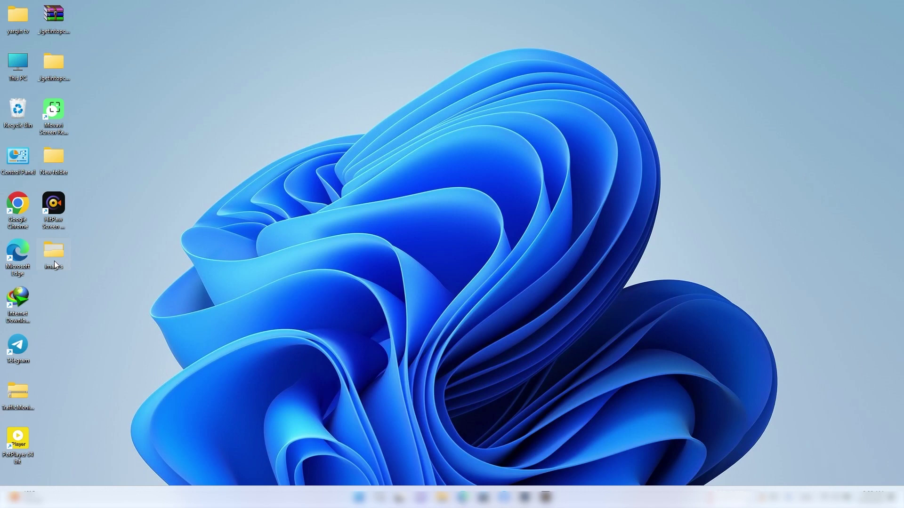
left_click_drag(338, 117, 337, 117)
double_click(337, 114)
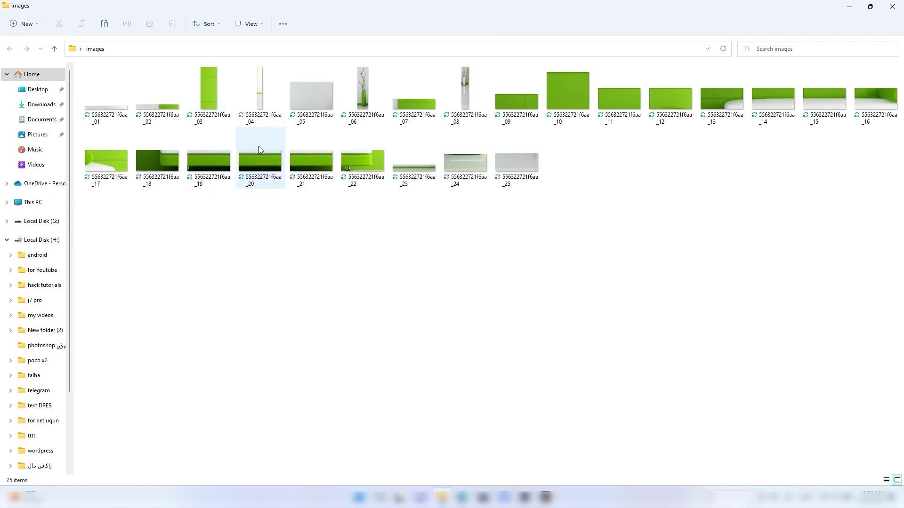
left_click(209, 91)
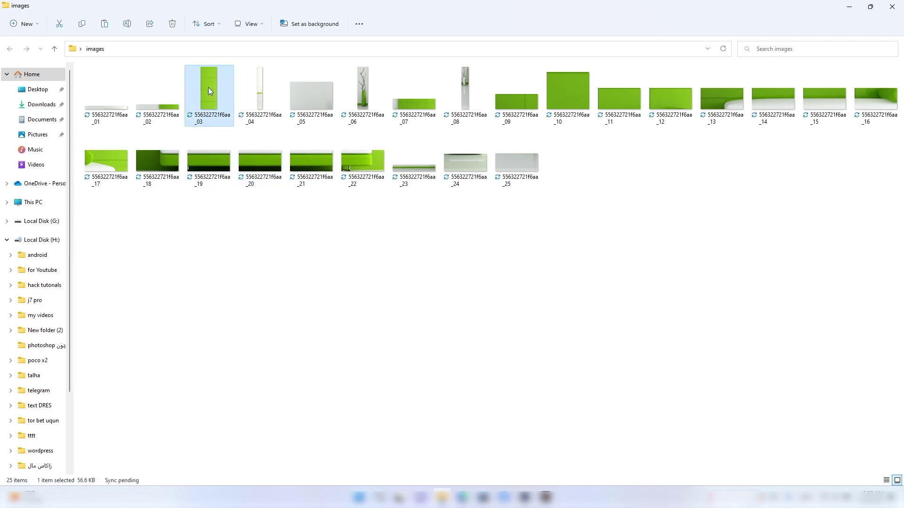
double_click(209, 90)
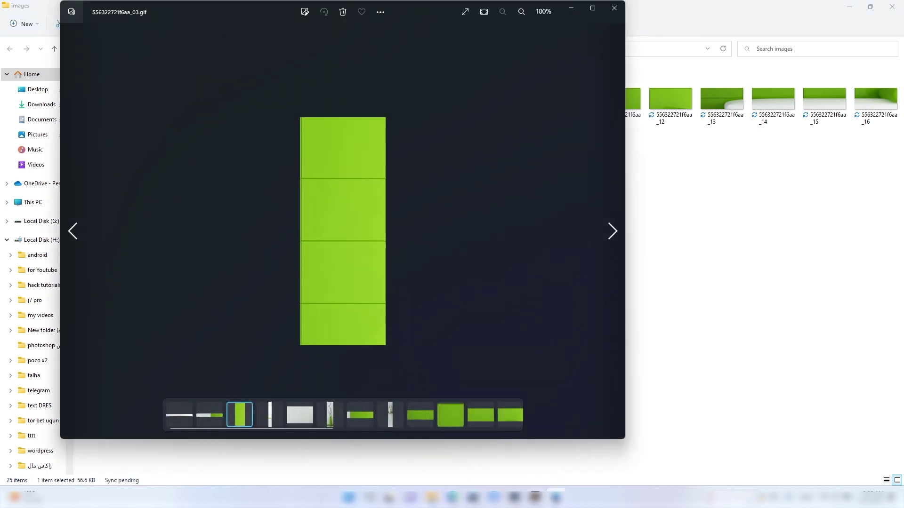
Close the _03 preview, then preview and close slice _06.
left_click(515, 498)
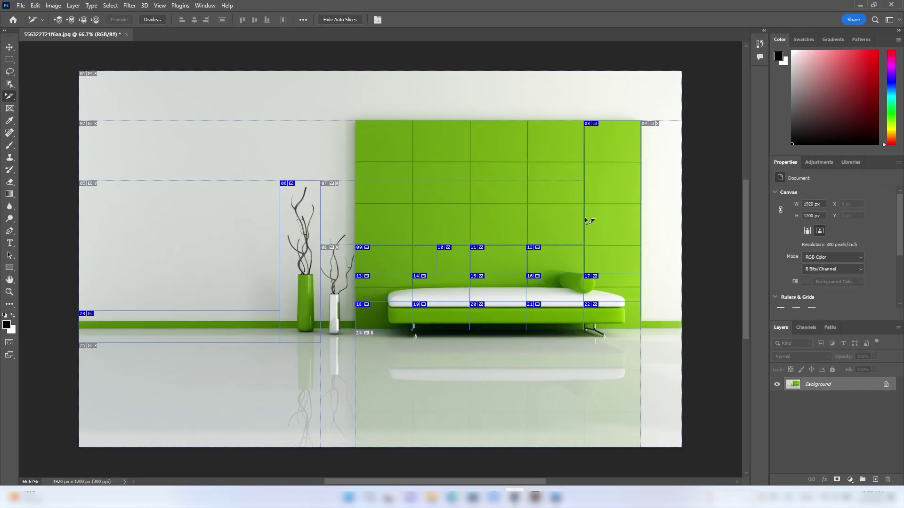
left_click(873, 5)
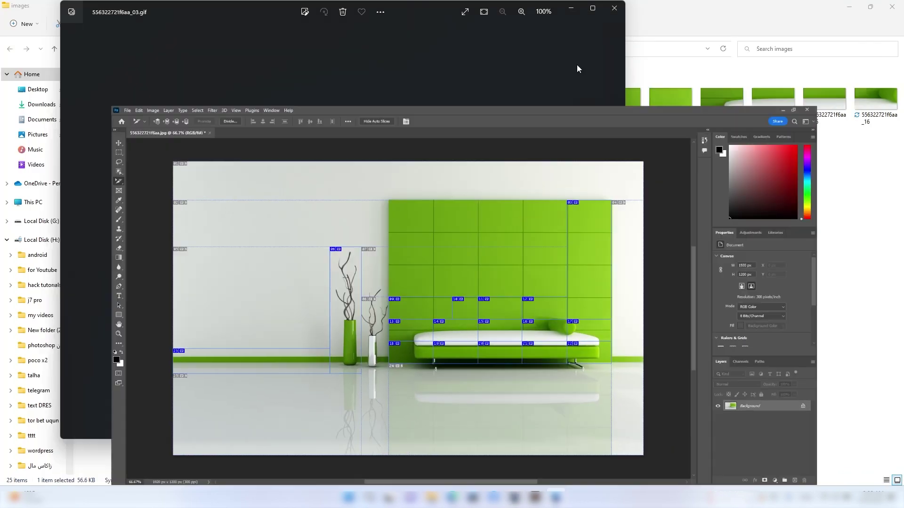
left_click(578, 69)
left_click(614, 8)
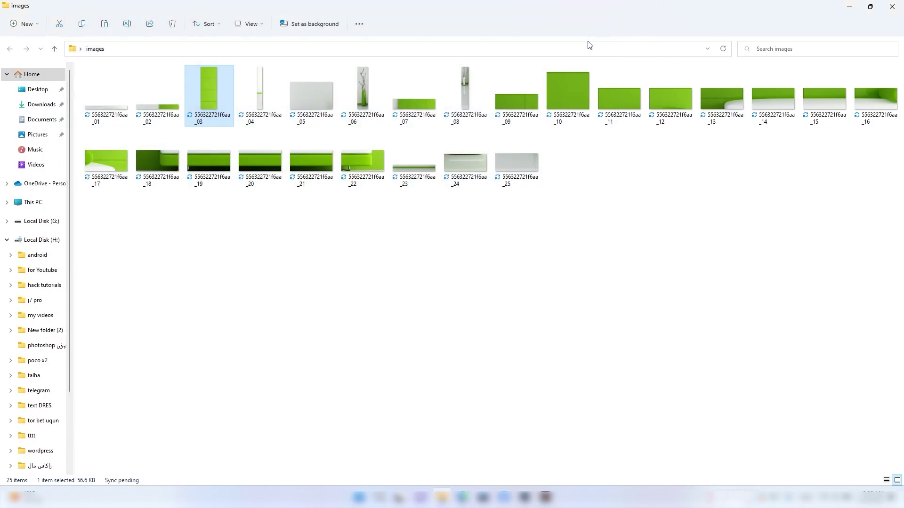
double_click(363, 87)
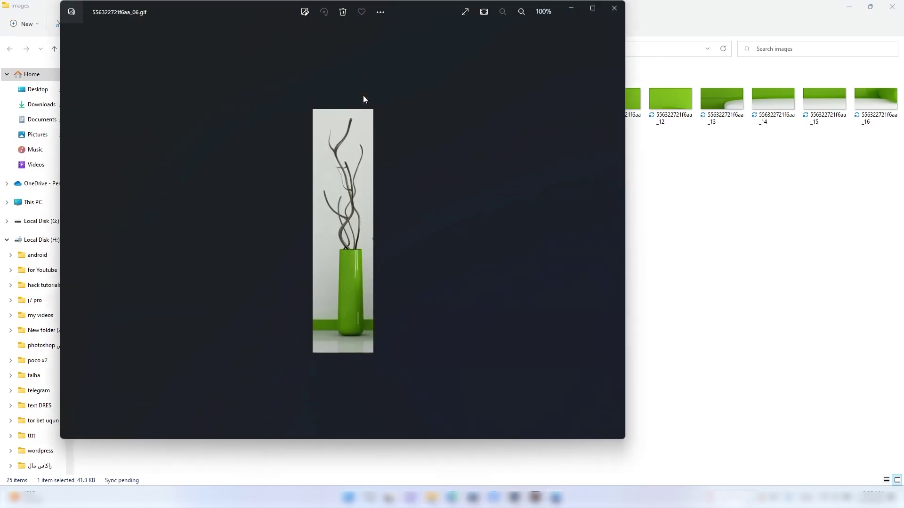
left_click(612, 9)
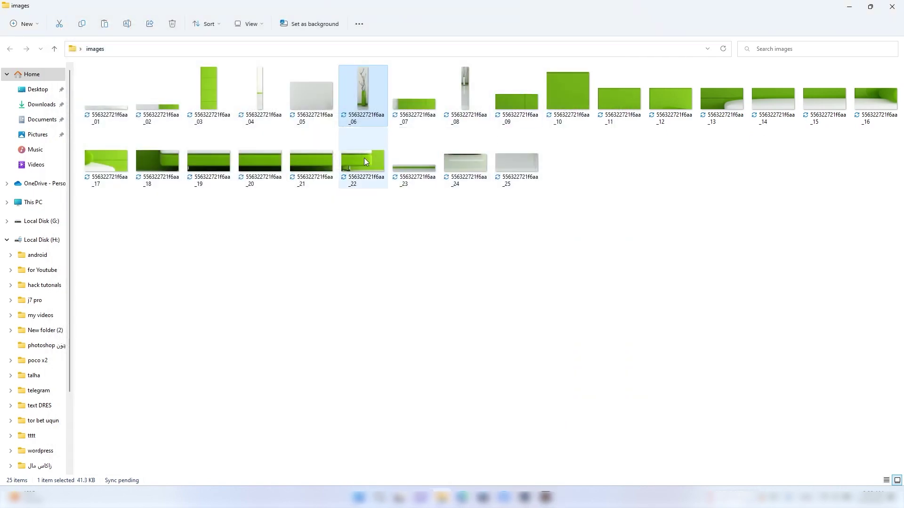
Select slices _21 and _18, then return to the sliced document in Photoshop.
left_click(343, 159)
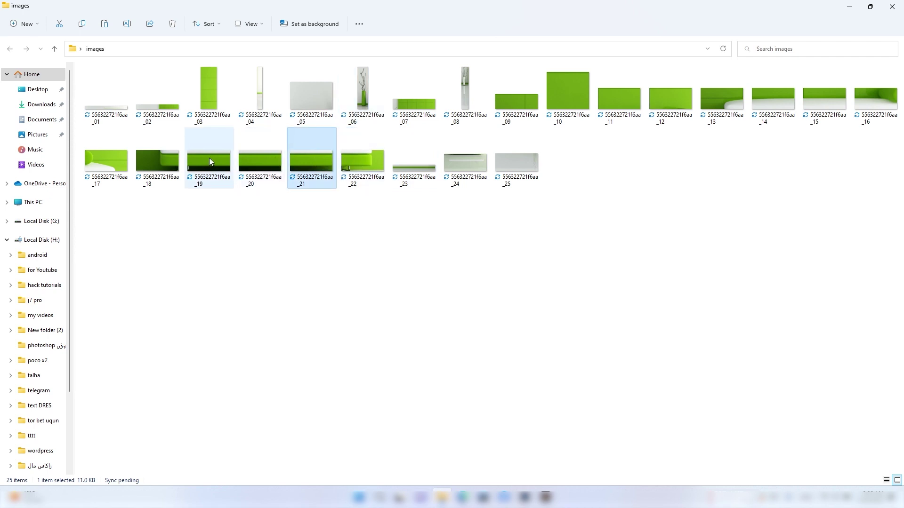
left_click(156, 157)
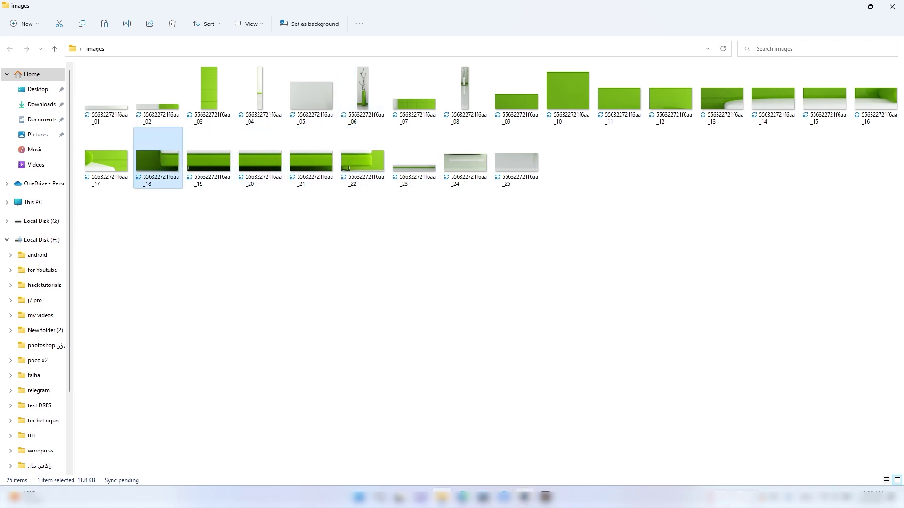
left_click(524, 498)
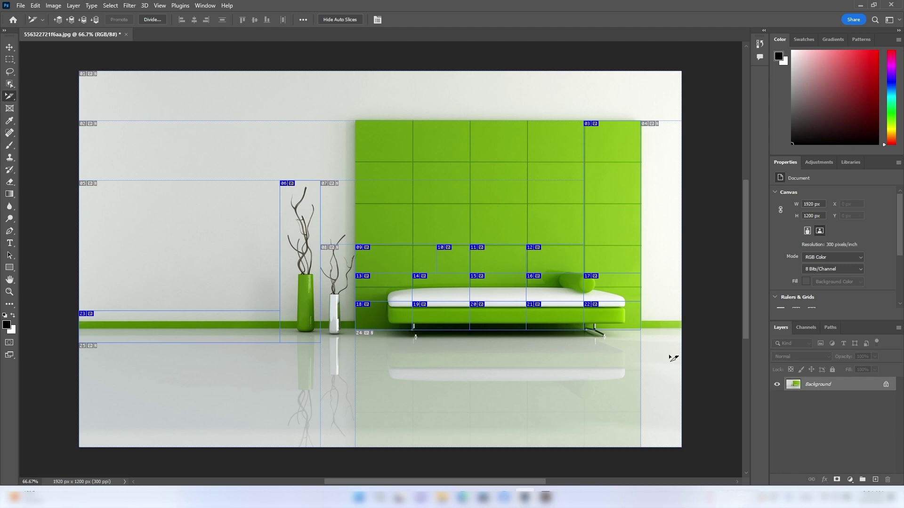
Create a new Web Most Common 1366 × 768 px, 72 ppi document with an artboard.
left_click(24, 5)
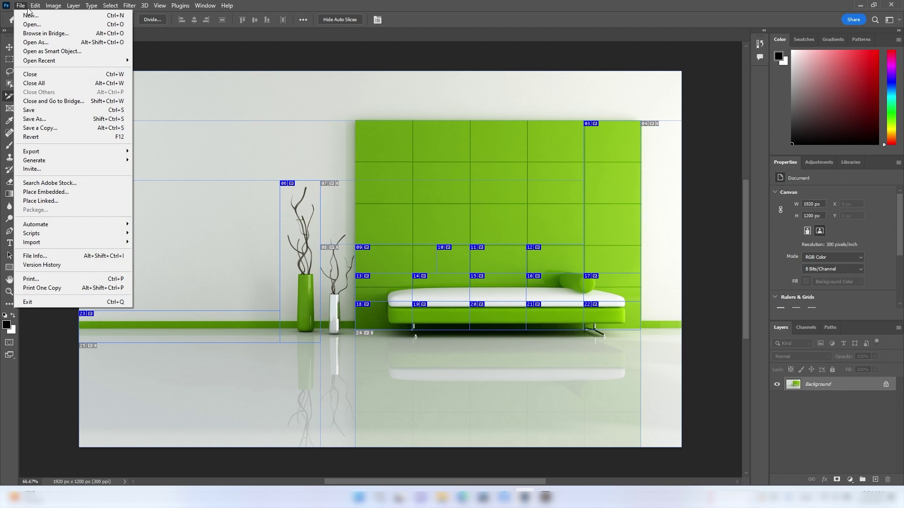
left_click(31, 15)
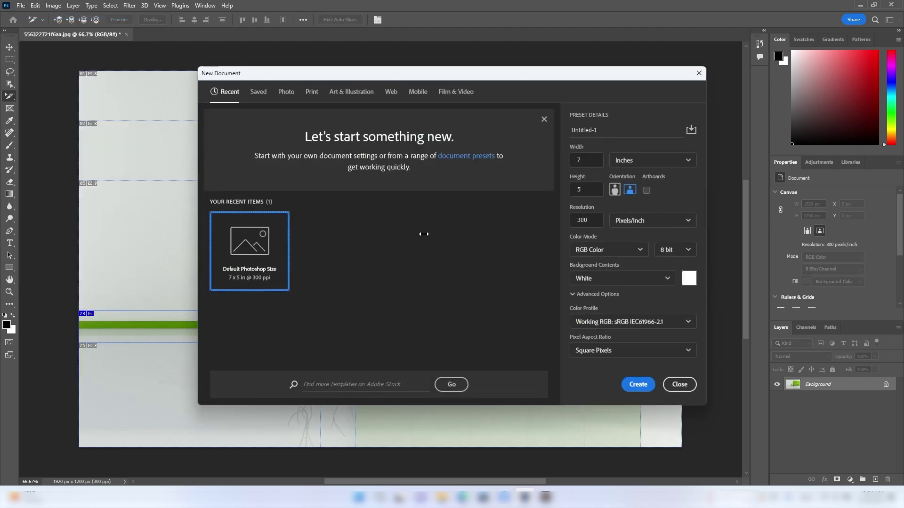
left_click(391, 92)
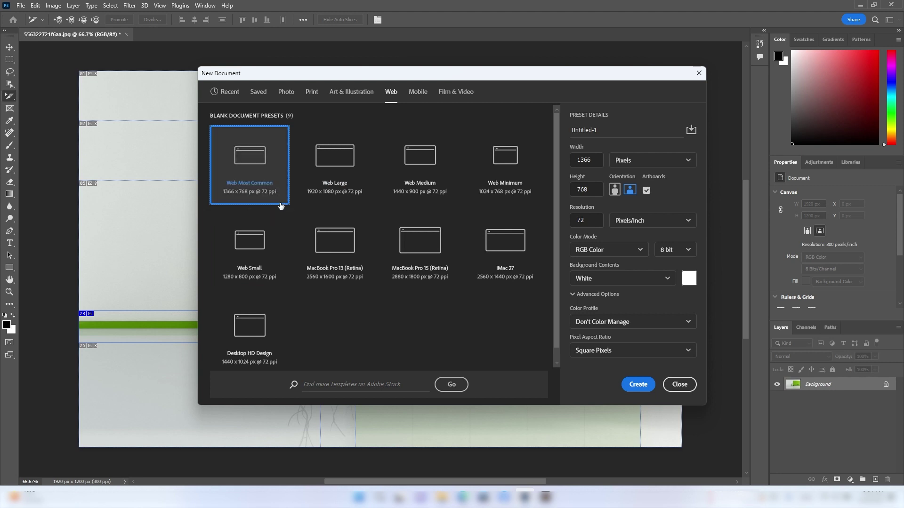
left_click(638, 385)
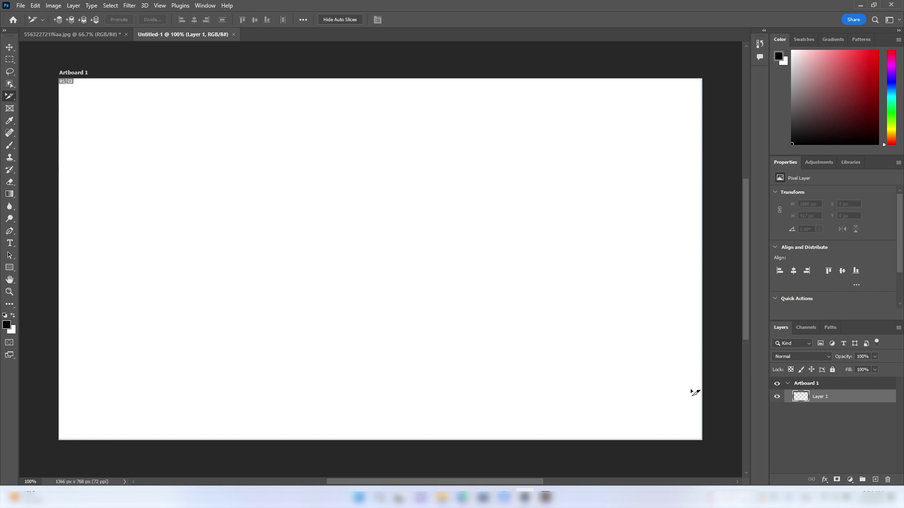
Select a 1366 × 48 px strip near the top and set the foreground to gold #e7ad0f.
left_click(9, 59)
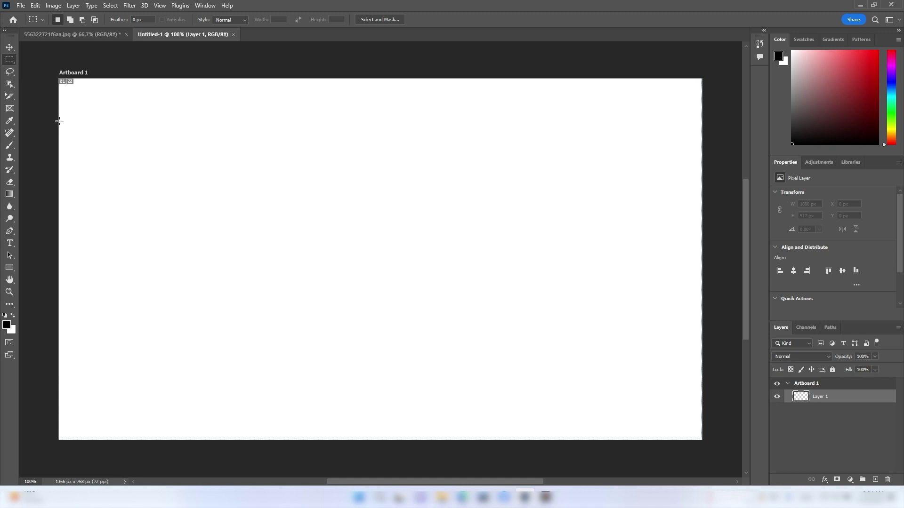
left_click_drag(59, 121, 703, 142)
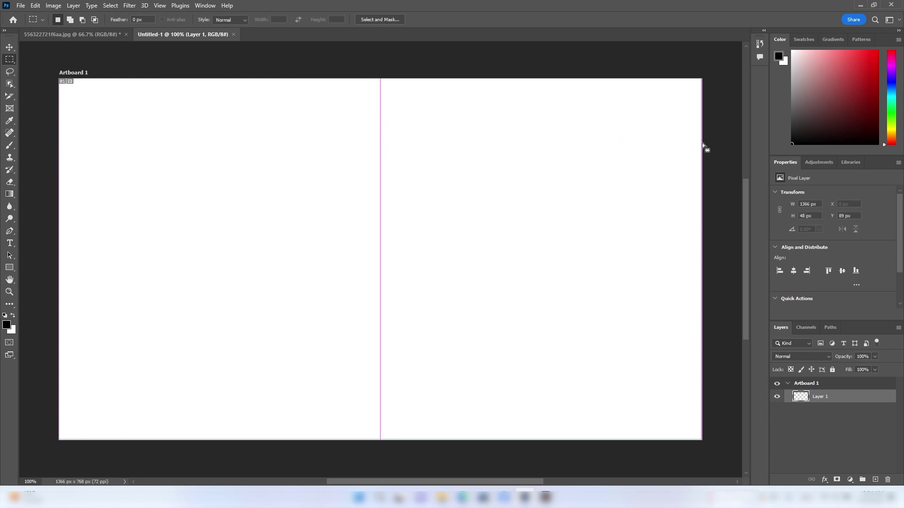
left_click(7, 325)
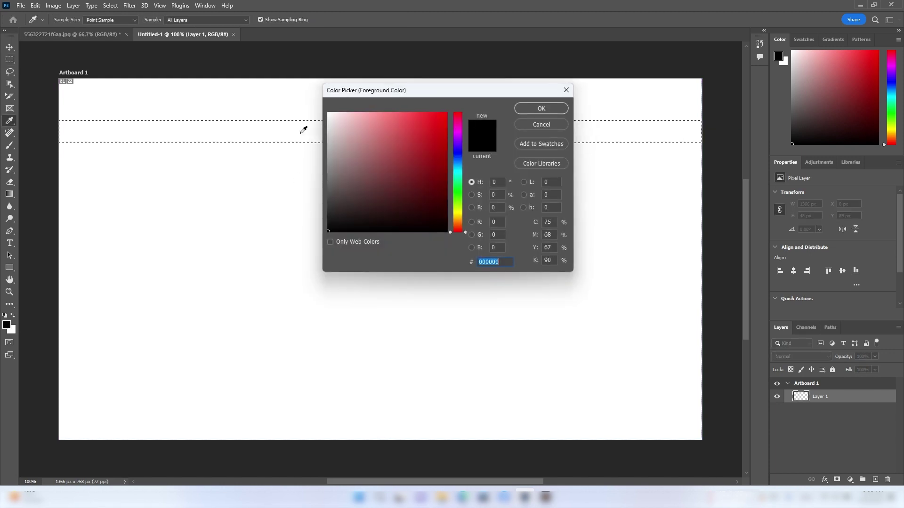
left_click(460, 213)
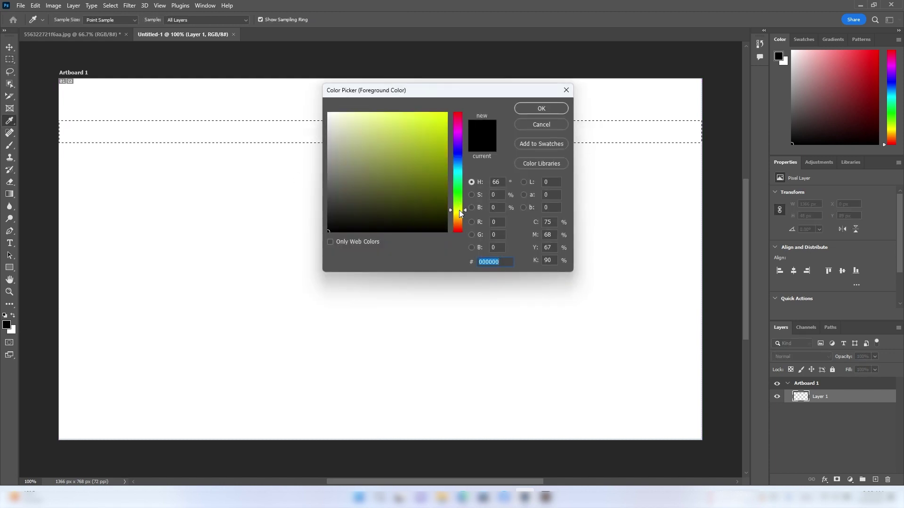
left_click_drag(461, 213, 462, 217)
left_click(435, 120)
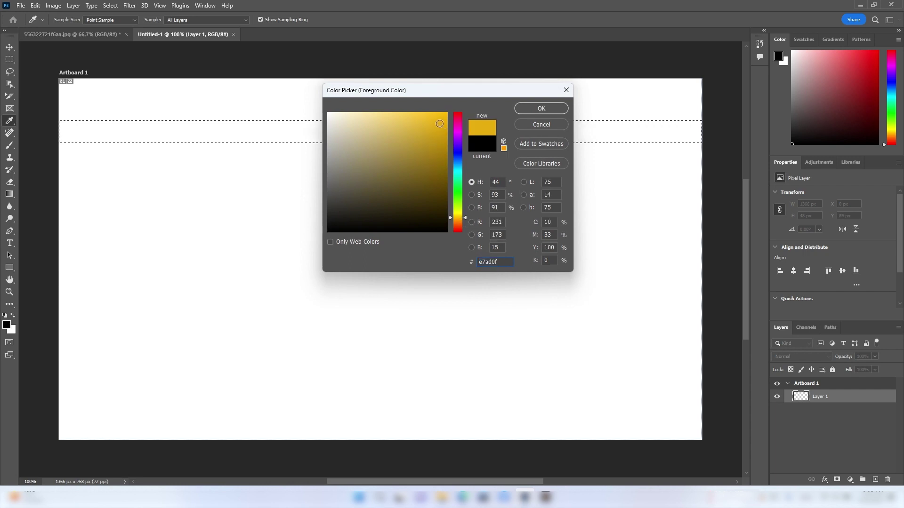
left_click(538, 109)
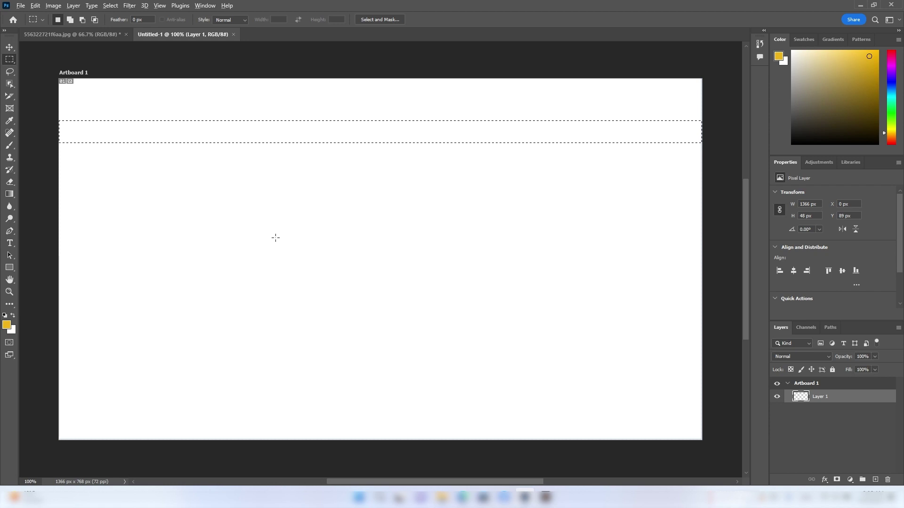
Fill the strip with gold, deselect it, and zoom in and out to check the band.
key("alt+BackSpace")
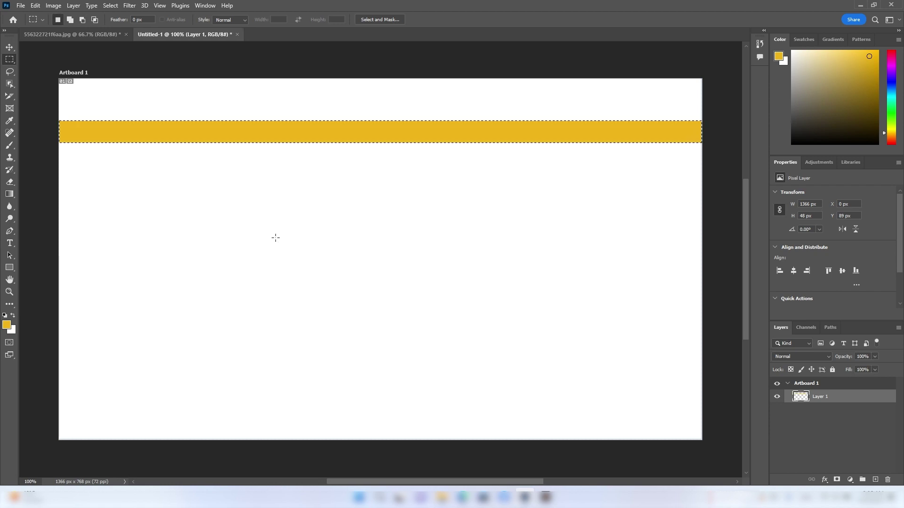
key("ctrl+d")
key("ctrl+plus")
key("ctrl+minus")
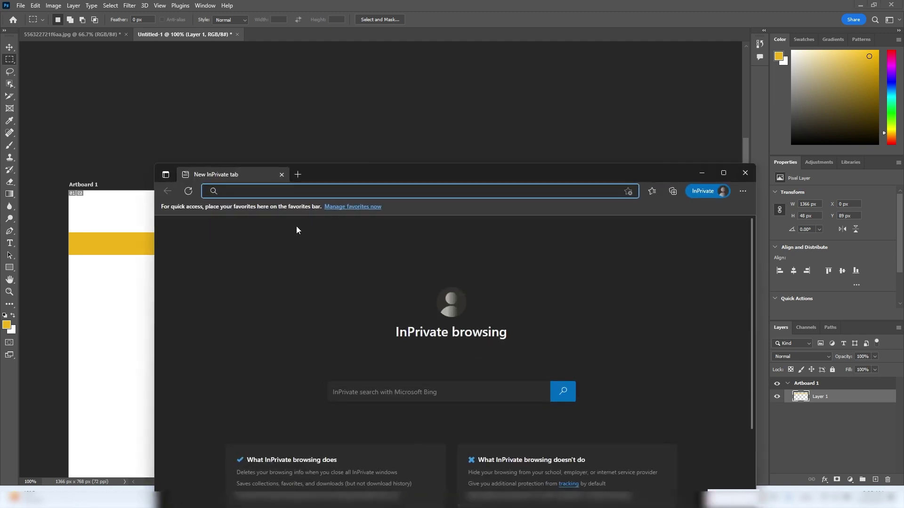
Load uighur.dev in Edge, dismiss the translate offer, view the menu bar, then minimize Edge.
type("uighur")
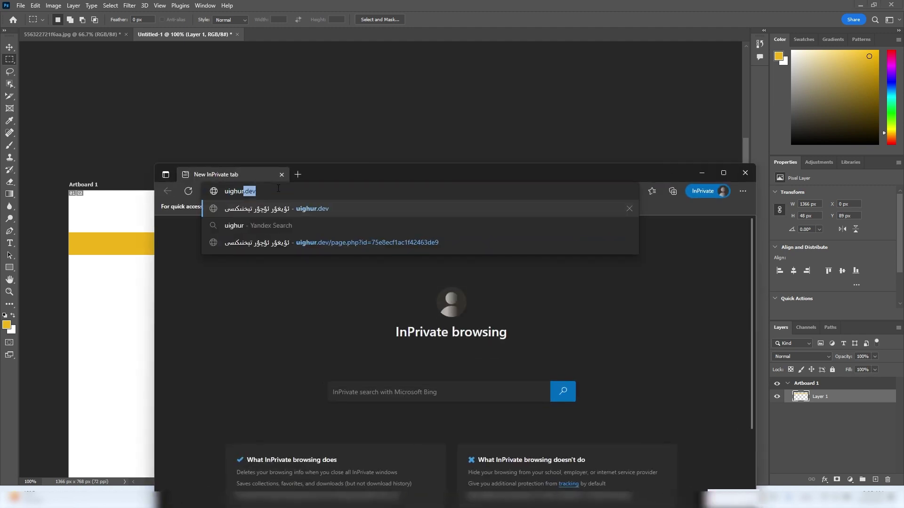
type(".dev")
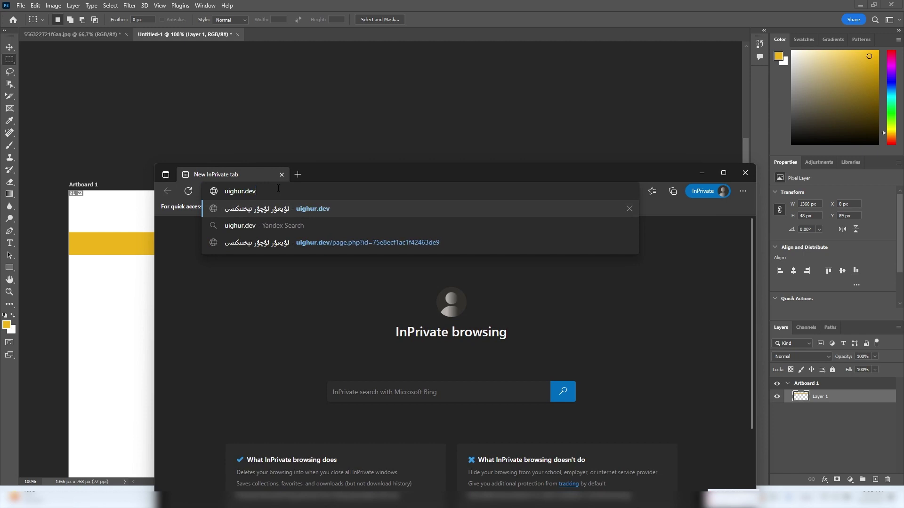
key("Return")
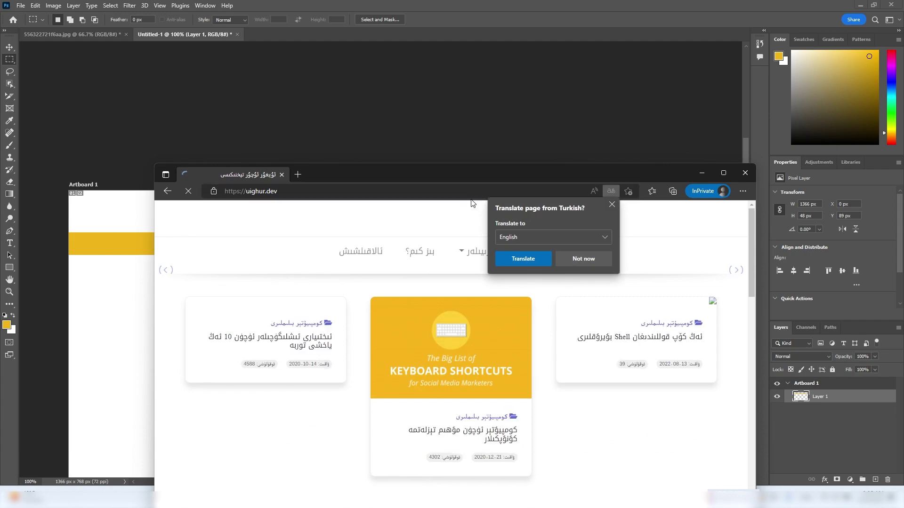
left_click(611, 205)
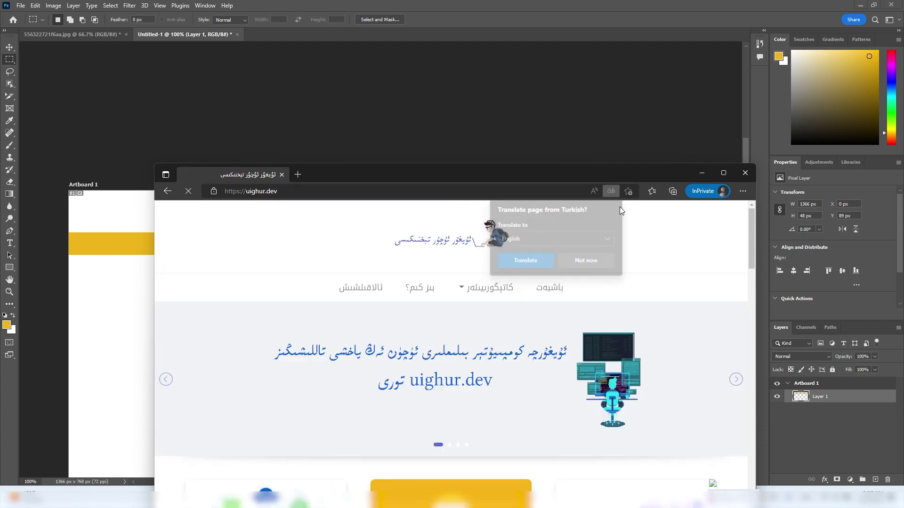
left_click(727, 173)
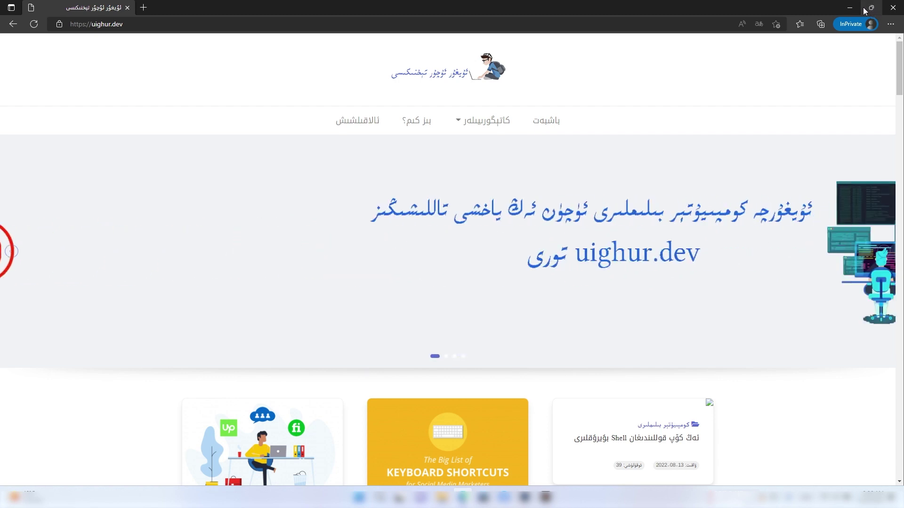
left_click(850, 11)
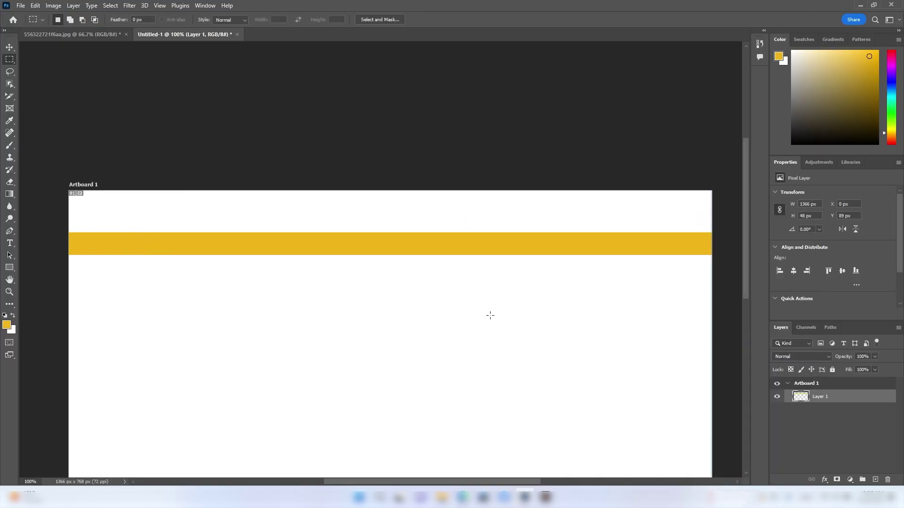
Draw a rough 61 × 47 px selection on the gold band and zoom in on it.
left_click_drag(473, 232, 501, 254)
key("ctrl+plus")
key("ctrl+plus")
left_click_drag(500, 254, 208, 284)
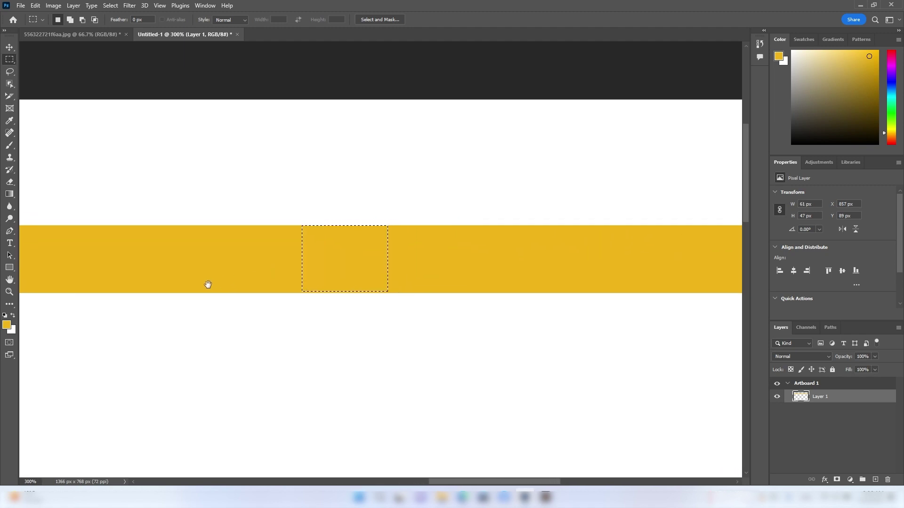
key("ctrl+plus")
key("ctrl+plus")
key("ctrl+plus")
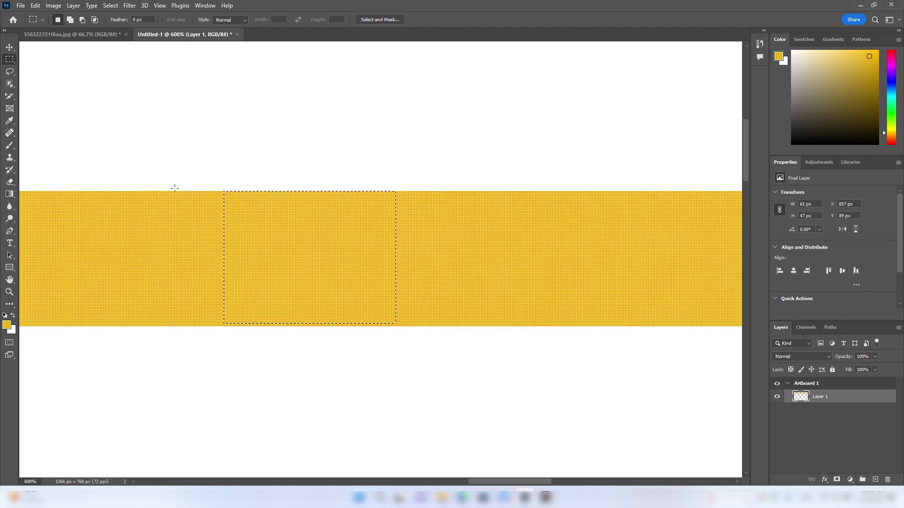
Transform the selection, widening it to exactly 100 × 48 px, and commit.
right_click(287, 240)
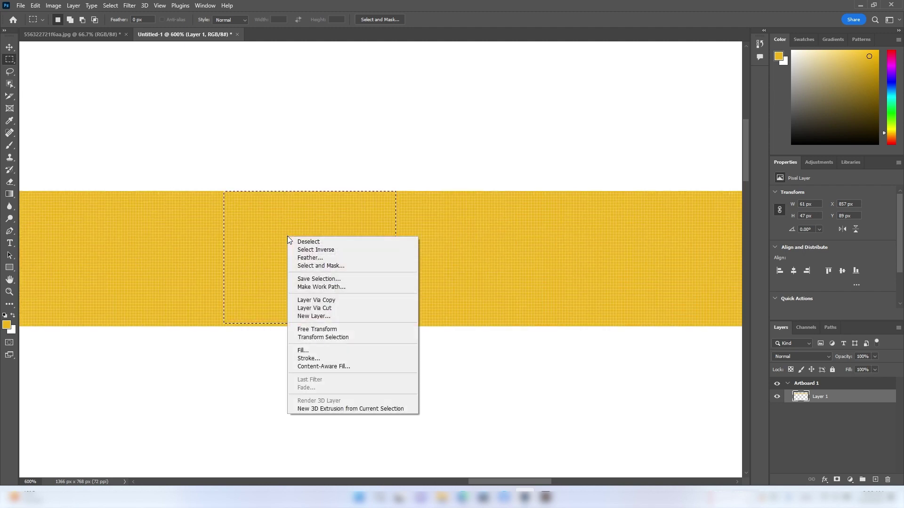
left_click(330, 335)
left_click_drag(310, 329, 310, 326)
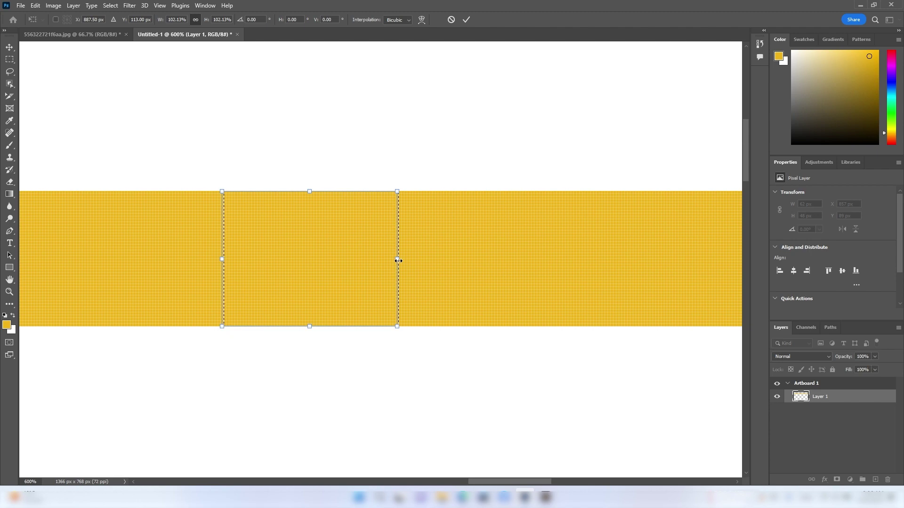
left_click_drag(399, 261, 497, 260)
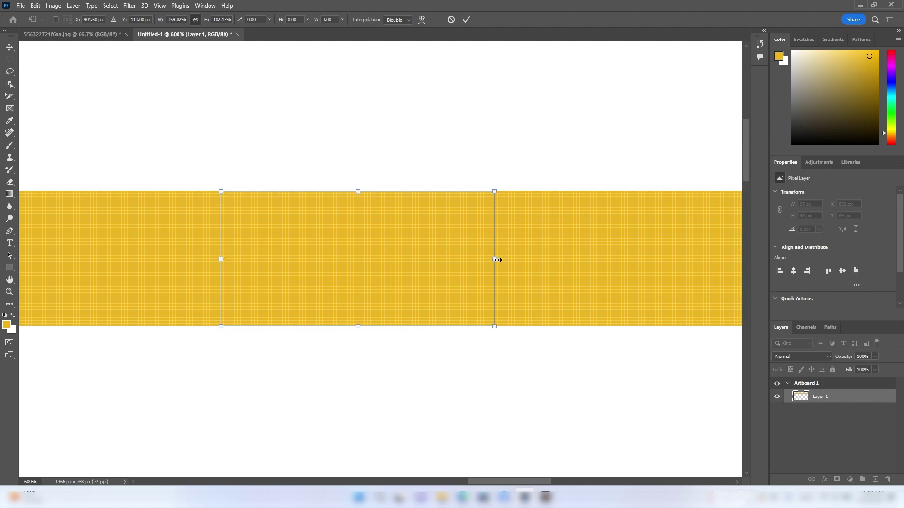
left_click_drag(497, 260, 531, 260)
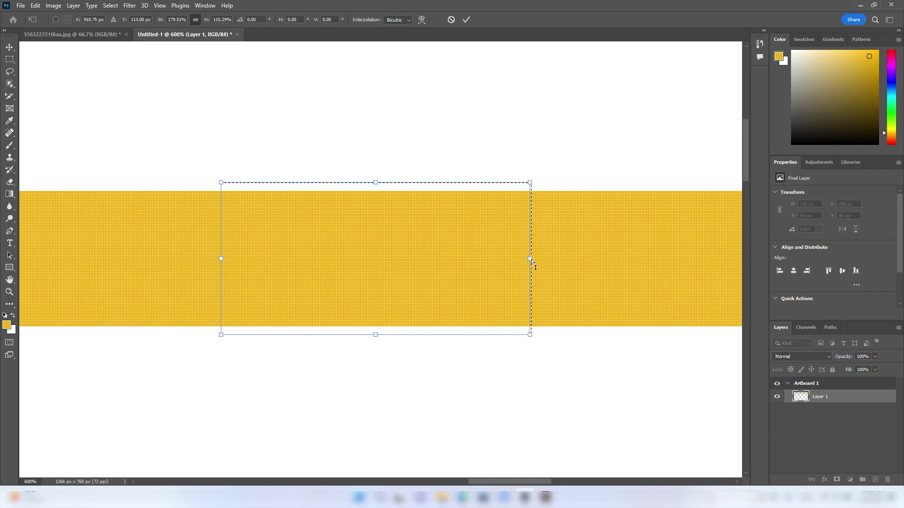
key("ctrl+z")
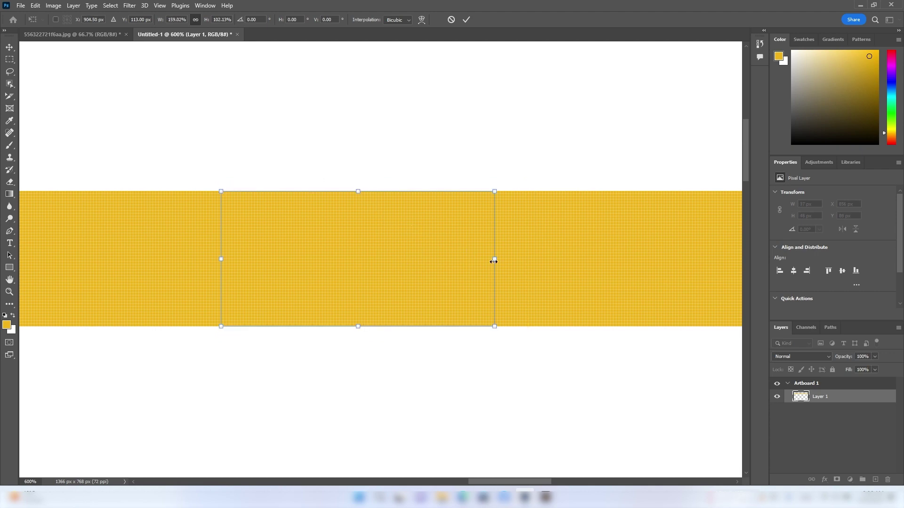
left_click_drag(495, 259, 503, 259)
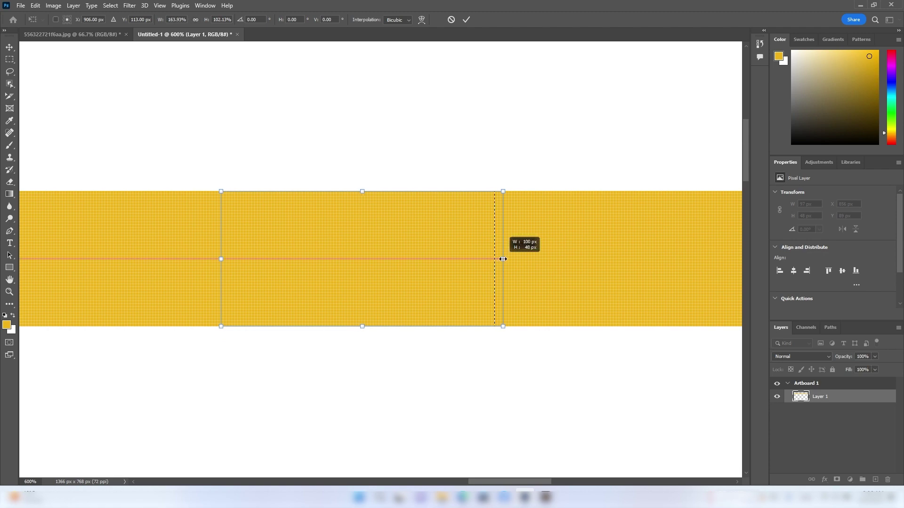
left_click(466, 19)
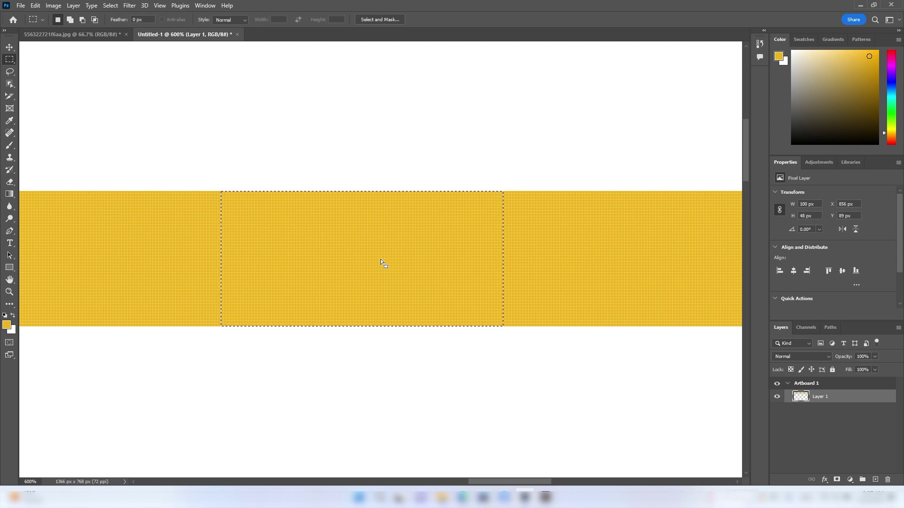
Set the foreground colour to light grey #ebe9e9.
key("ctrl+x")
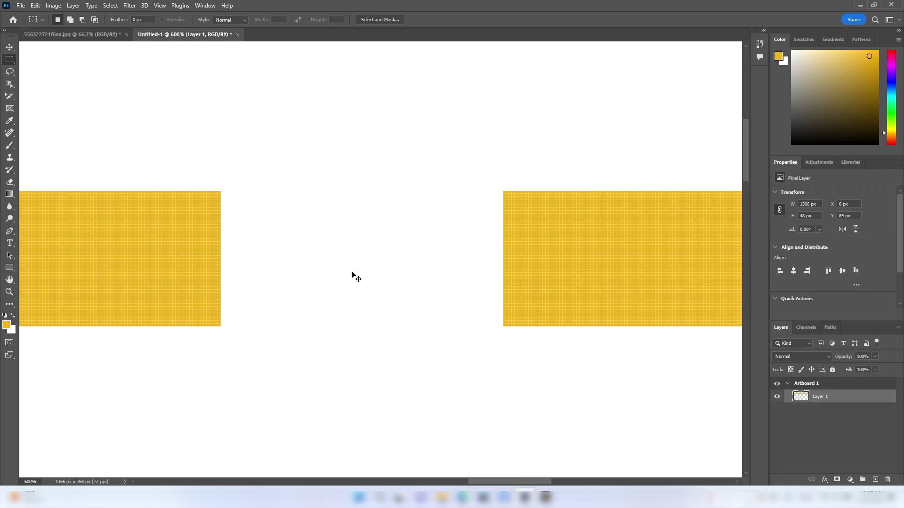
key("alt+BackSpace")
left_click(7, 326)
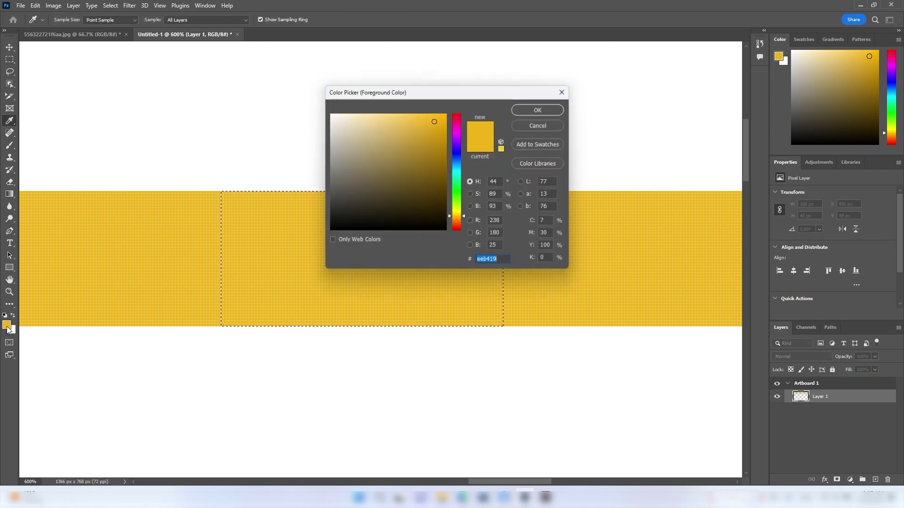
left_click(218, 142)
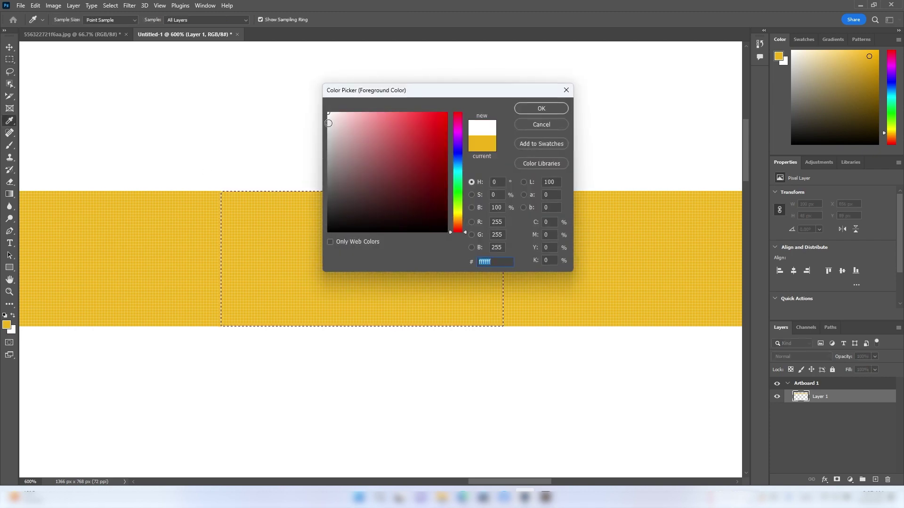
type("ebe9e9")
left_click(538, 109)
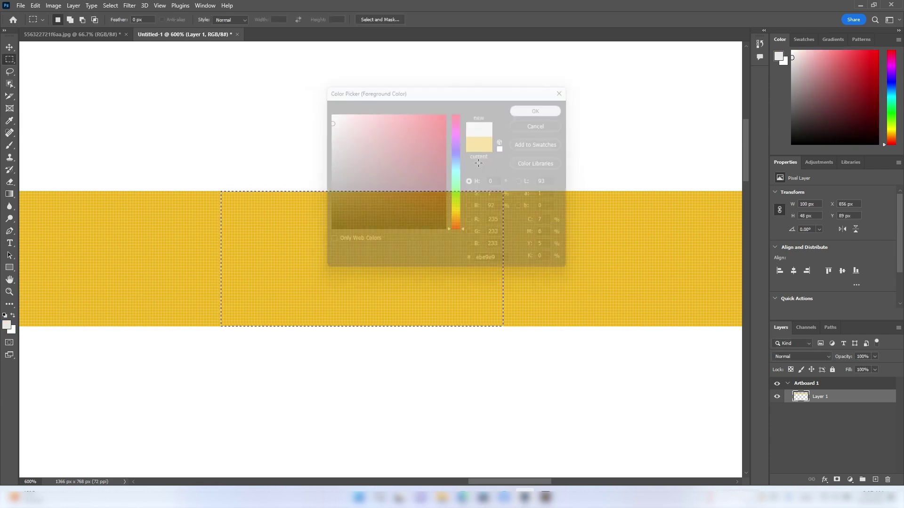
Fill the selection with the grey and copy it onto a new Layer 2.
key("alt+BackSpace")
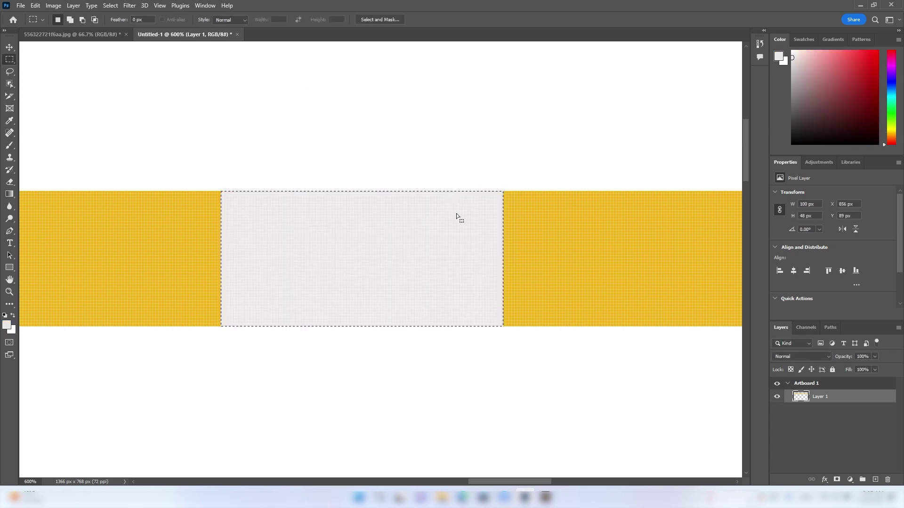
right_click(411, 242)
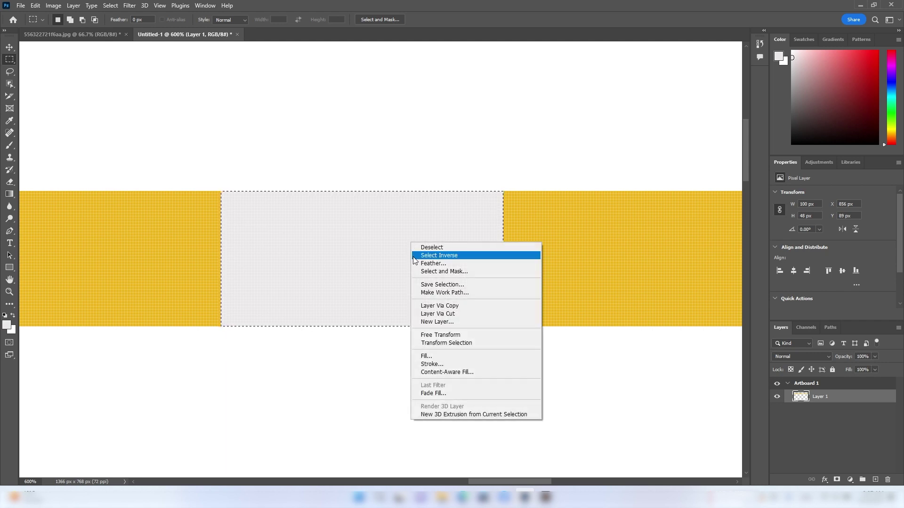
left_click(433, 306)
Zoom out and use the Move tool with Show Transform Controls enabled.
key("ctrl+minus")
key("ctrl+minus")
key("ctrl+minus")
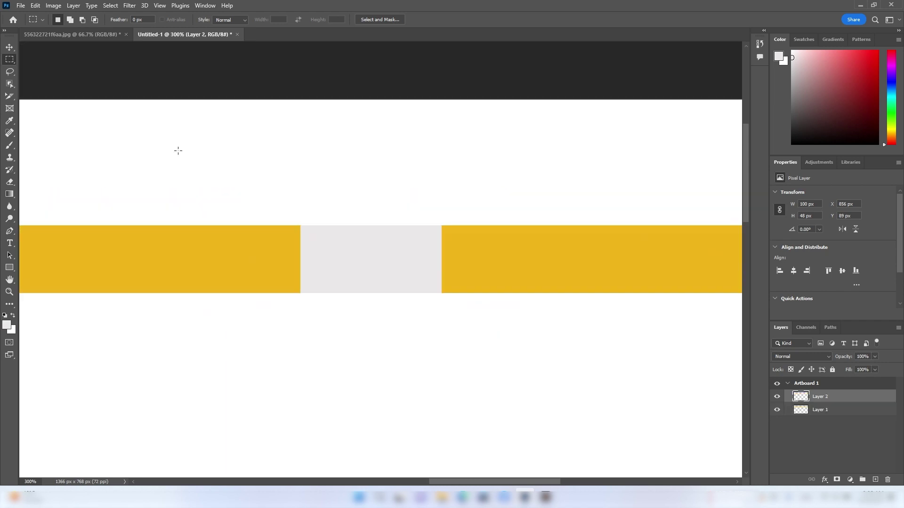
left_click(8, 48)
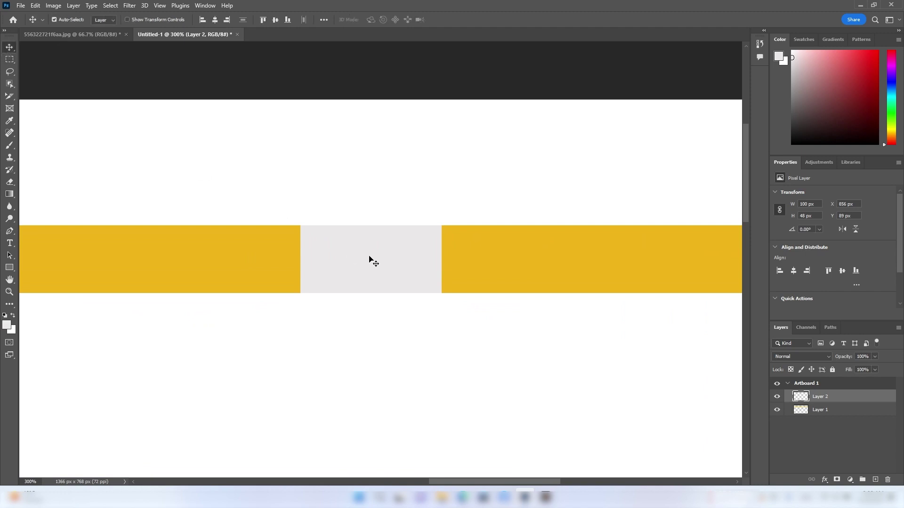
left_click(128, 20)
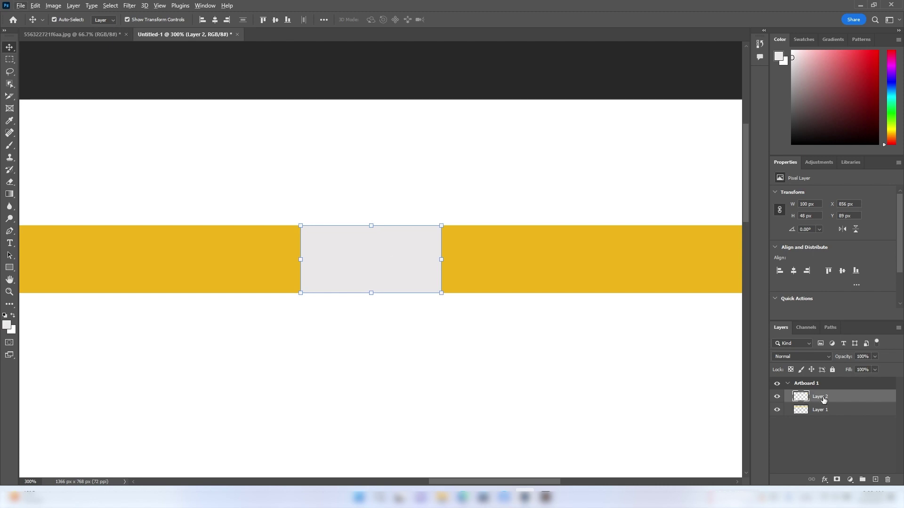
left_click(777, 396)
Alt-drag copies of the grey block leftward to make four evenly spaced menu boxes.
left_click_drag(387, 285, 242, 265)
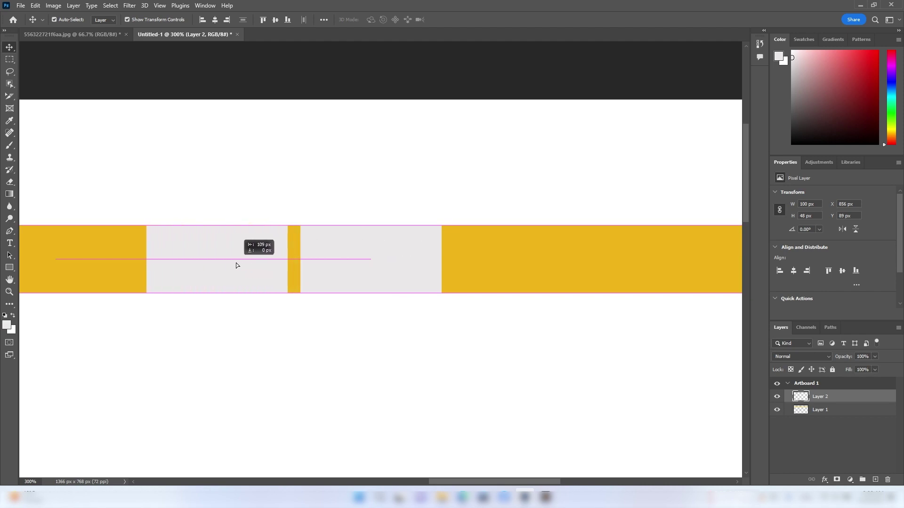
mouse_move(241, 265)
left_mouse_down()
mouse_move(484, 254)
mouse_move(442, 262)
left_mouse_up()
key("ctrl+z")
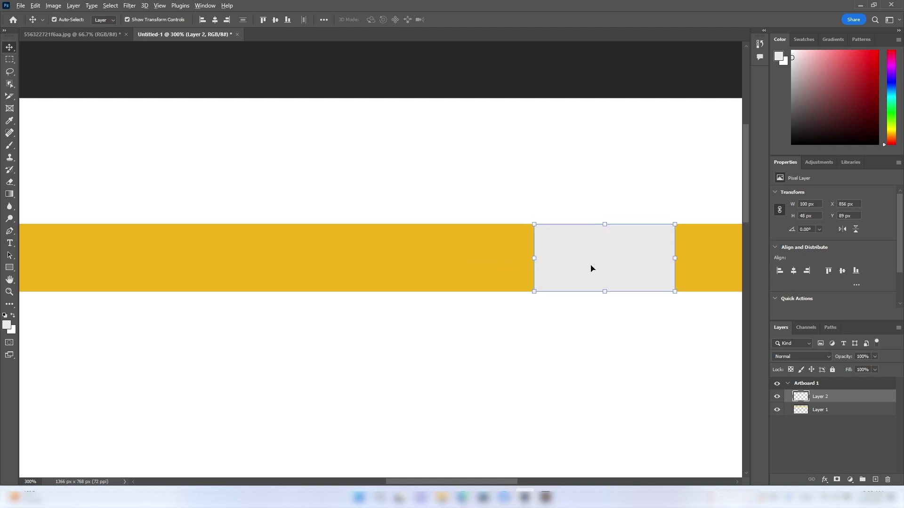
left_click_drag(591, 268, 162, 262)
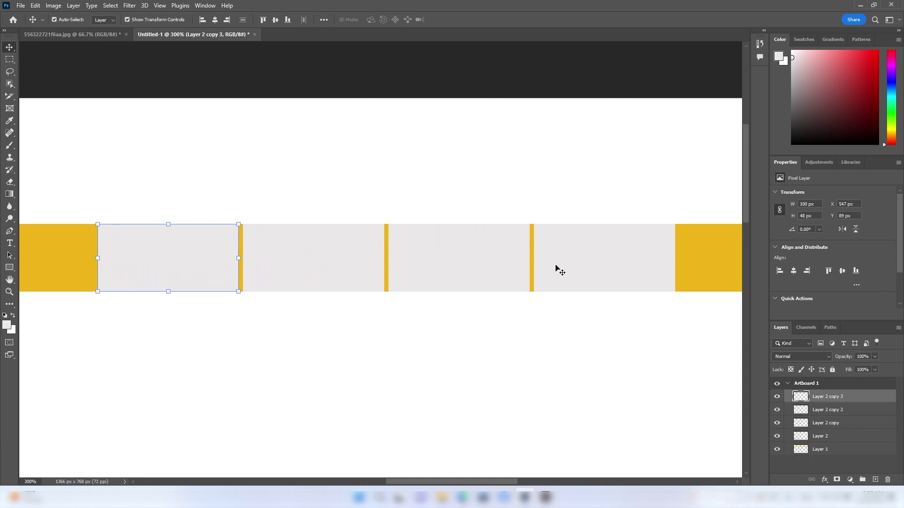
left_click(566, 260)
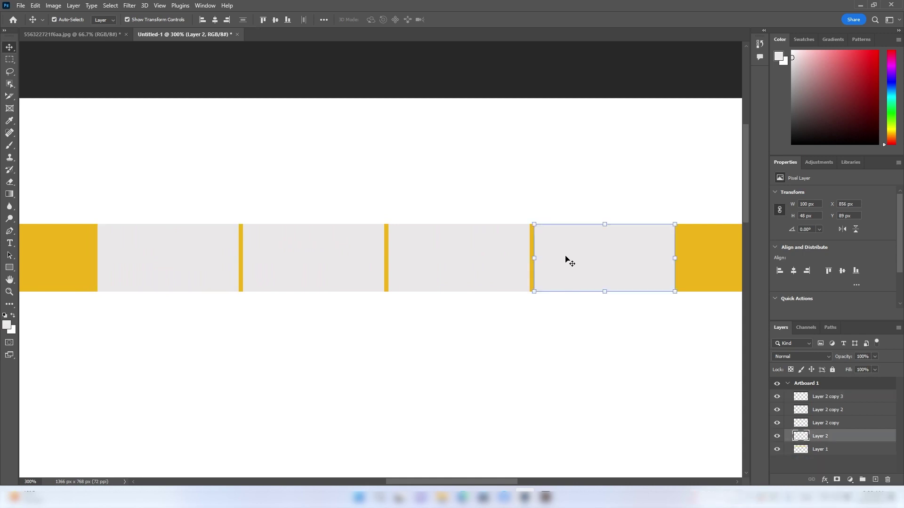
left_click(10, 243)
Type the Uyghur word باشبەت on the rightmost grey box using the Uyghur keyboard.
left_click(604, 258)
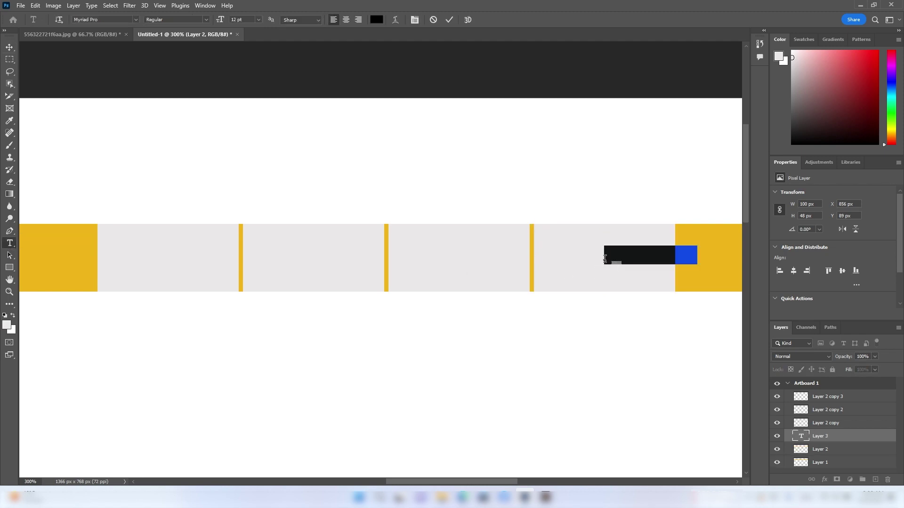
key("super+space")
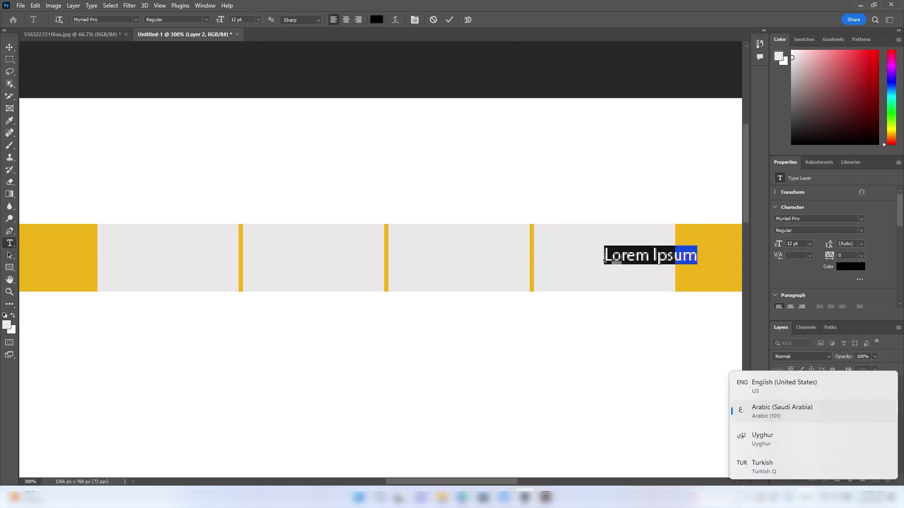
key("super+space")
type("ب")
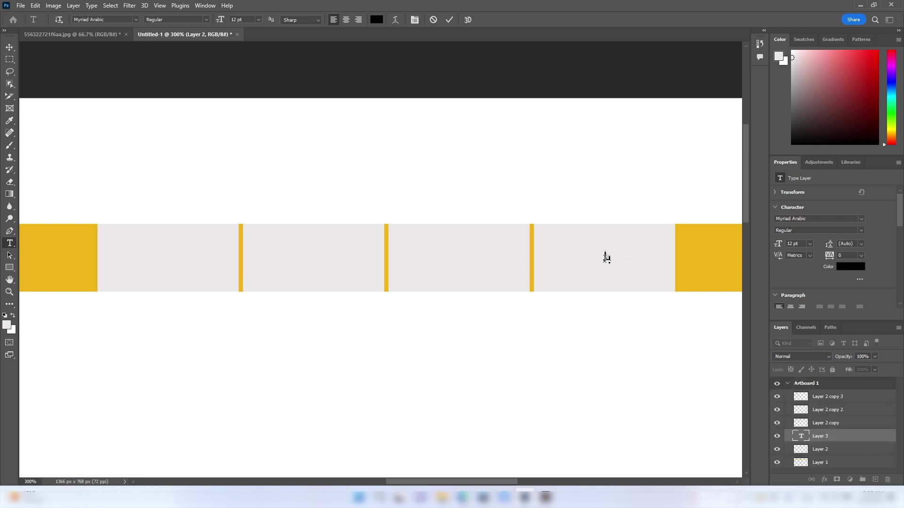
type("اتسبهت")
Set the label to 36 pt, commit it, and shift it left within the box.
key("ctrl+a")
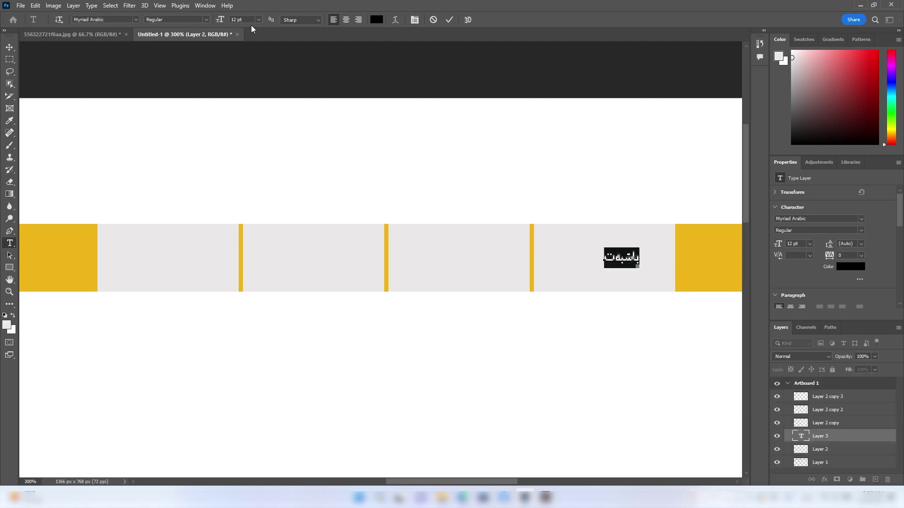
left_click(258, 19)
left_click(252, 119)
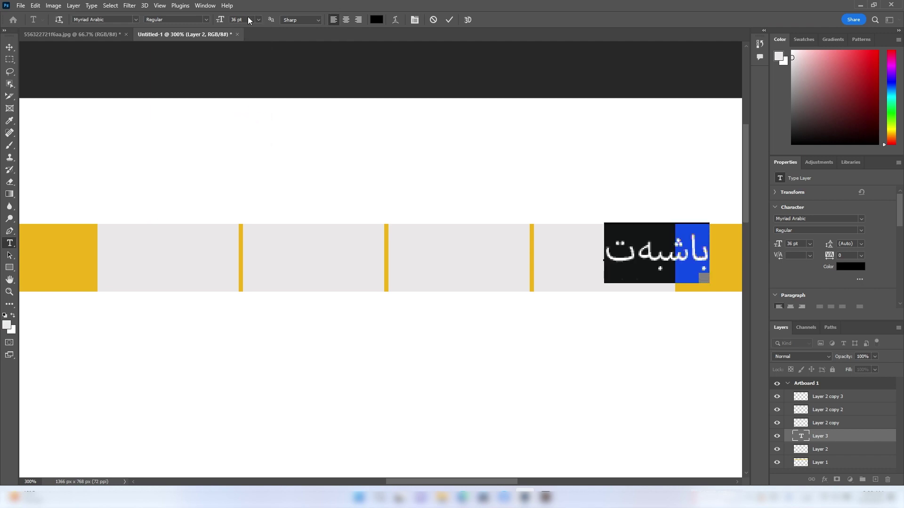
left_click(449, 20)
left_click_drag(654, 257, 602, 257)
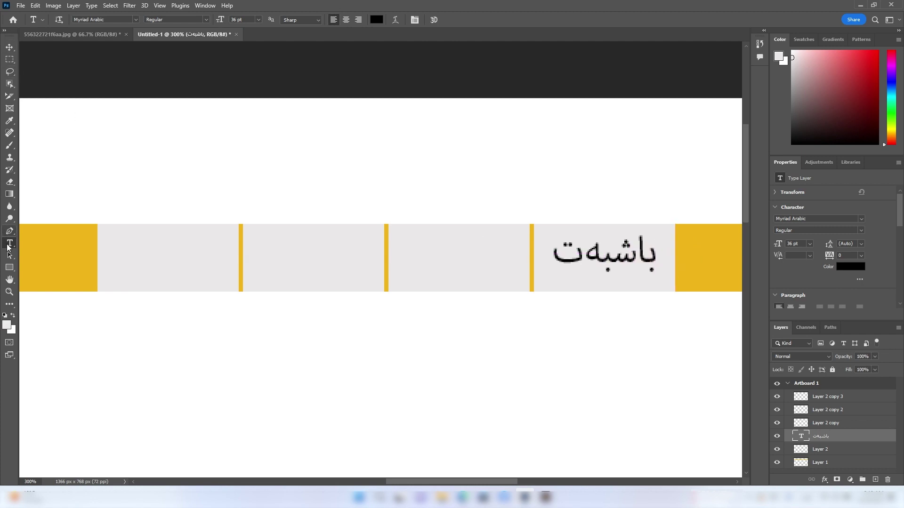
left_click(135, 18)
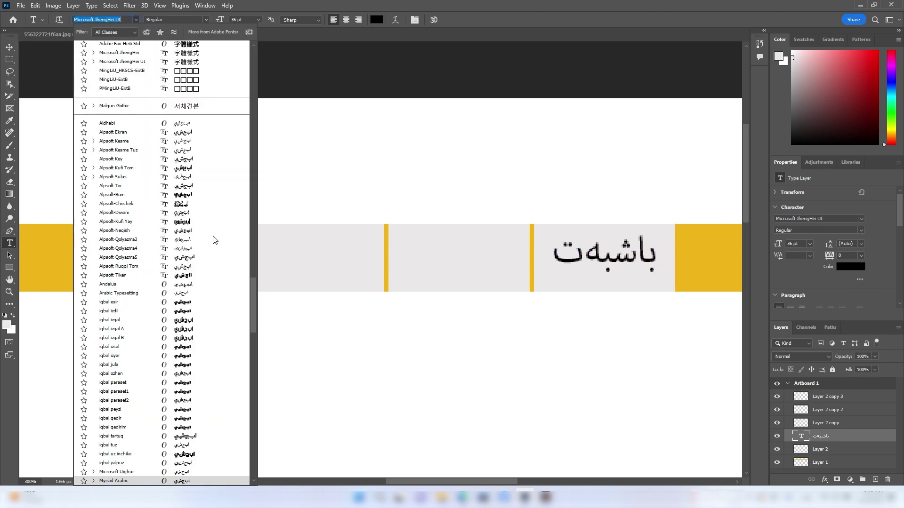
Set the label to Alpida_Unicode System font, Strong anti-aliasing and 30 pt.
mouse_move(257, 306)
left_mouse_down()
mouse_move(238, 81)
mouse_move(246, 56)
left_mouse_up()
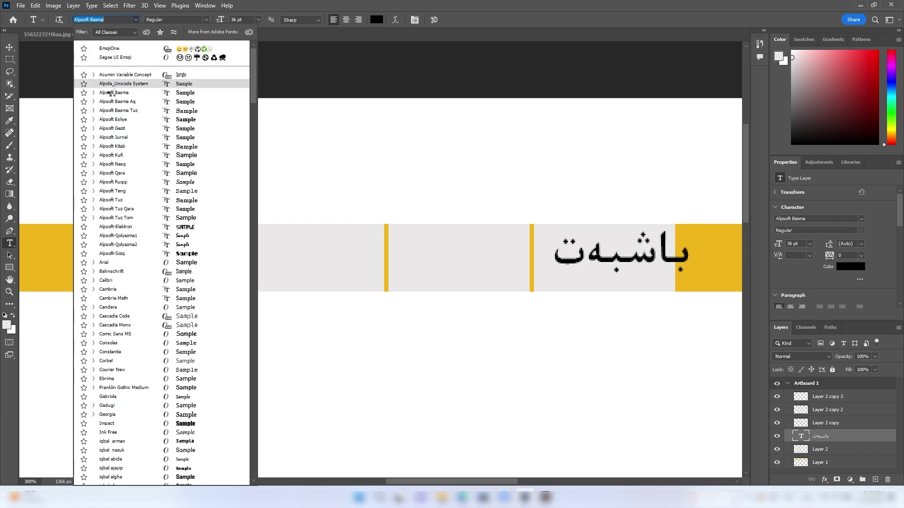
scroll(122, 81, "down", 1)
left_click(123, 79)
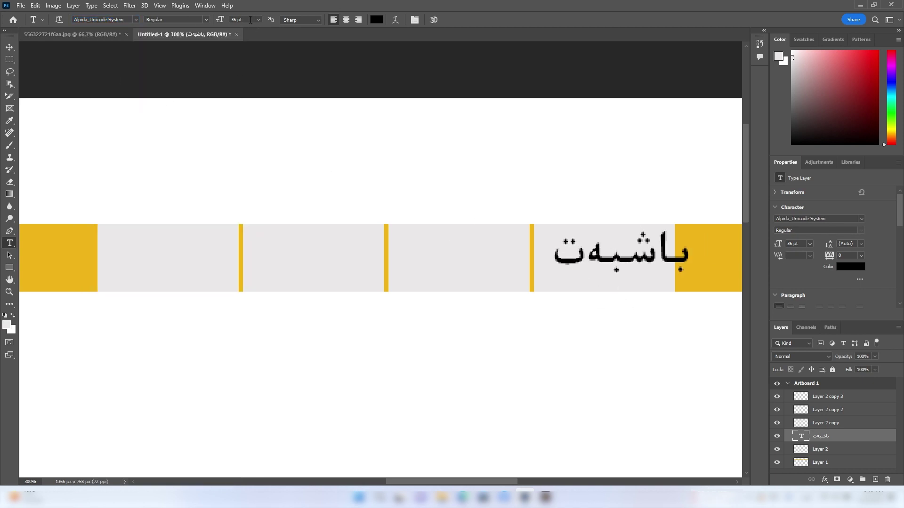
left_click(302, 20)
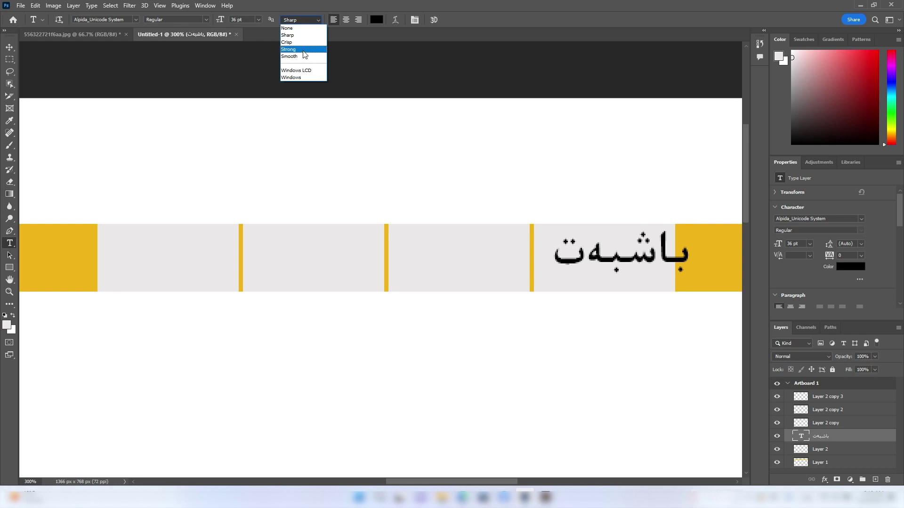
left_click(304, 54)
left_click(229, 19)
type("30")
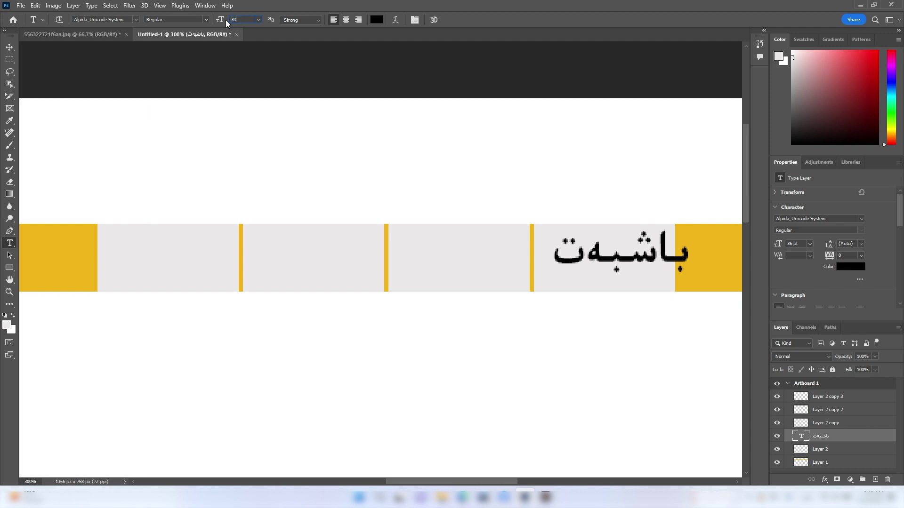
key("Return")
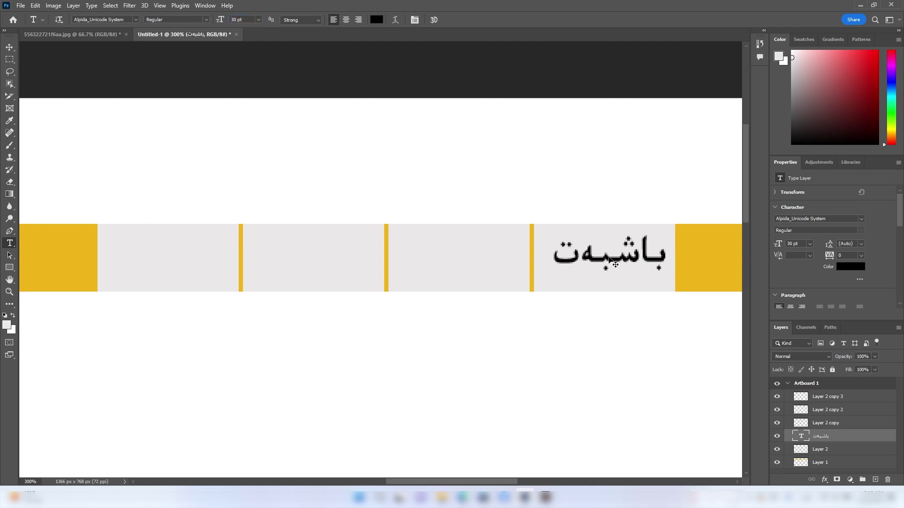
left_click_drag(611, 260, 603, 264)
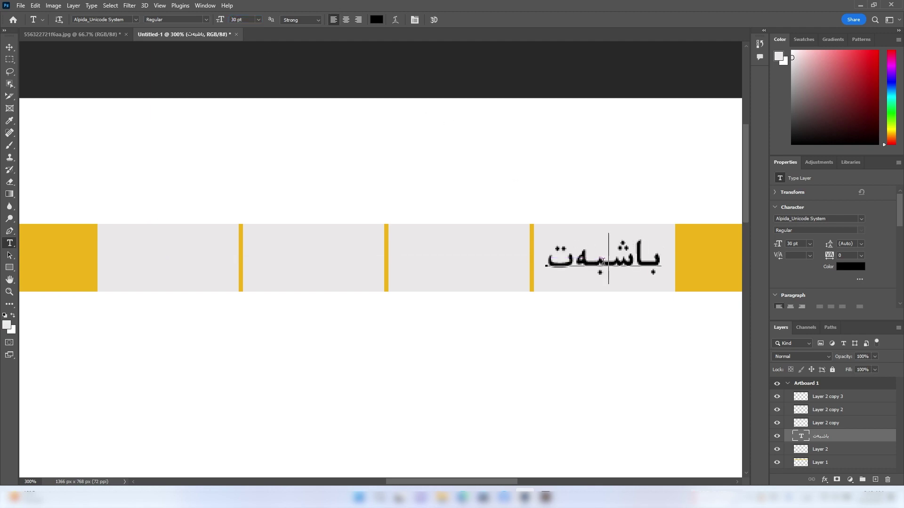
Recolour the label to the bar's yellow eeb419 by sampling the gold band.
double_click(580, 258)
left_click(379, 20)
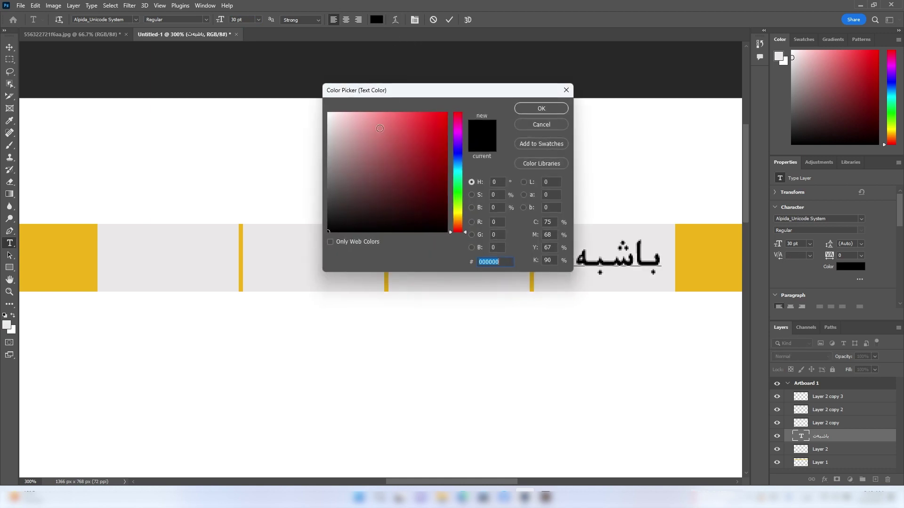
left_click(73, 253)
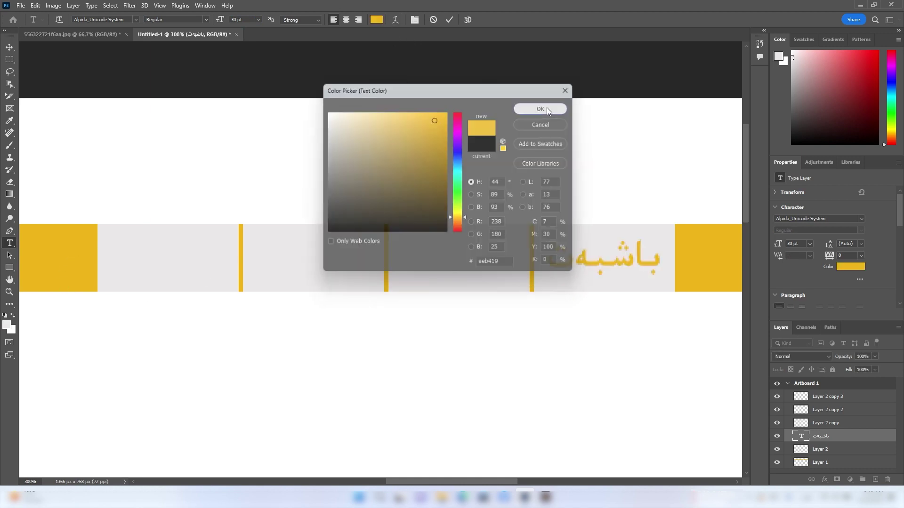
left_click(547, 108)
left_click(448, 20)
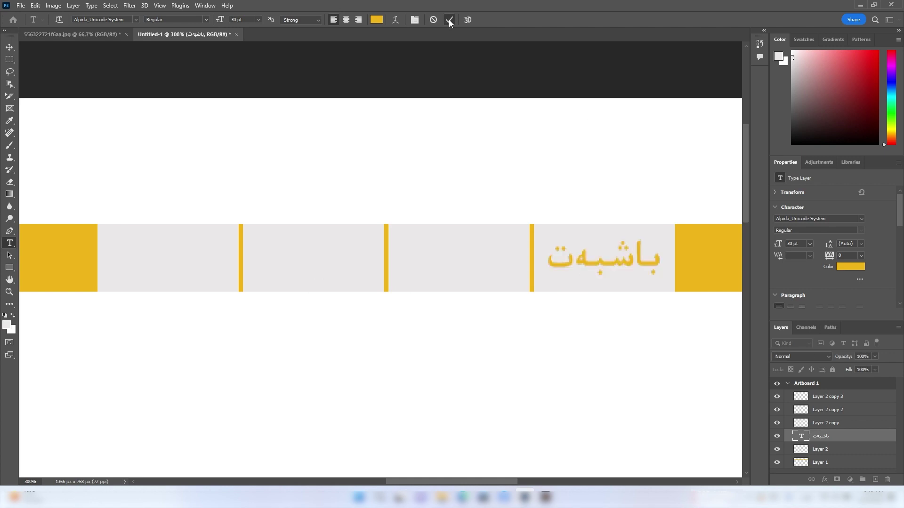
key("ctrl+minus")
key("ctrl+minus")
key("ctrl+minus")
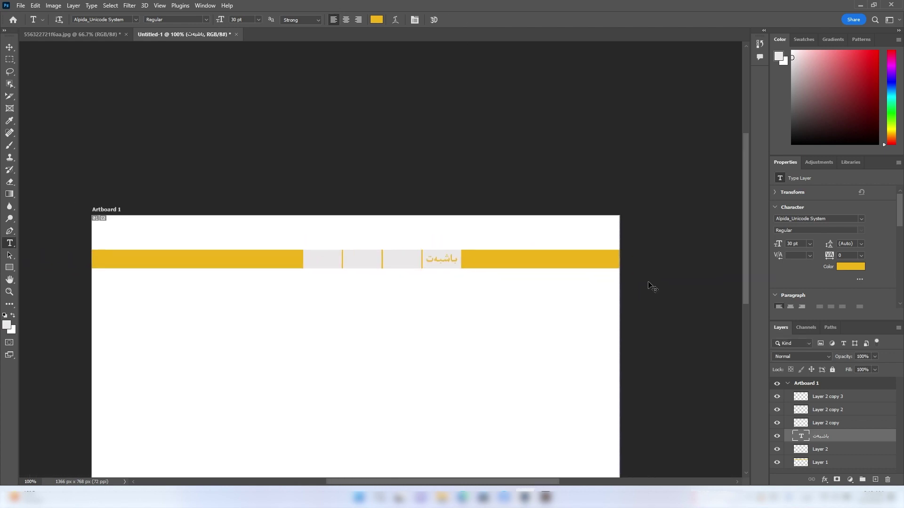
key("ctrl+plus")
key("ctrl+plus")
key("ctrl+plus")
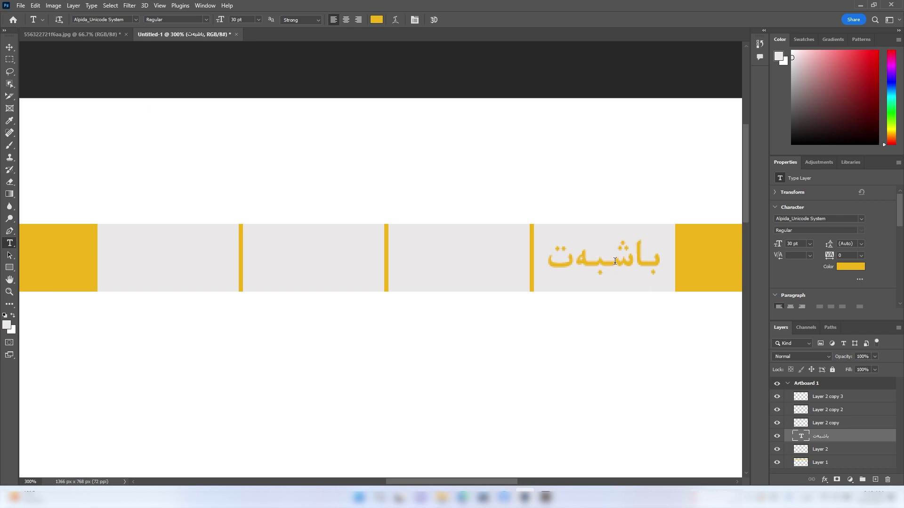
left_click(9, 47)
Alt-drag a label copy into the next box left and stack it above its grey box.
left_click_drag(594, 260, 444, 265)
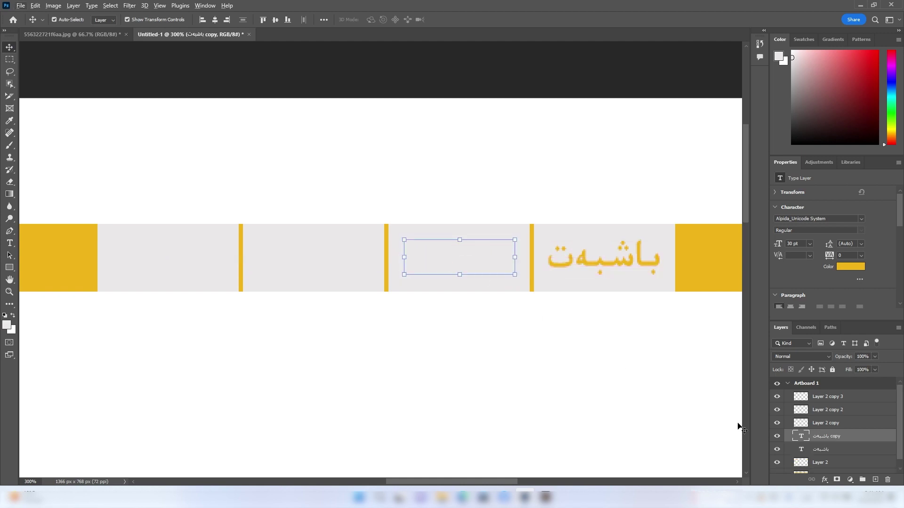
left_click(777, 436)
left_click(817, 410)
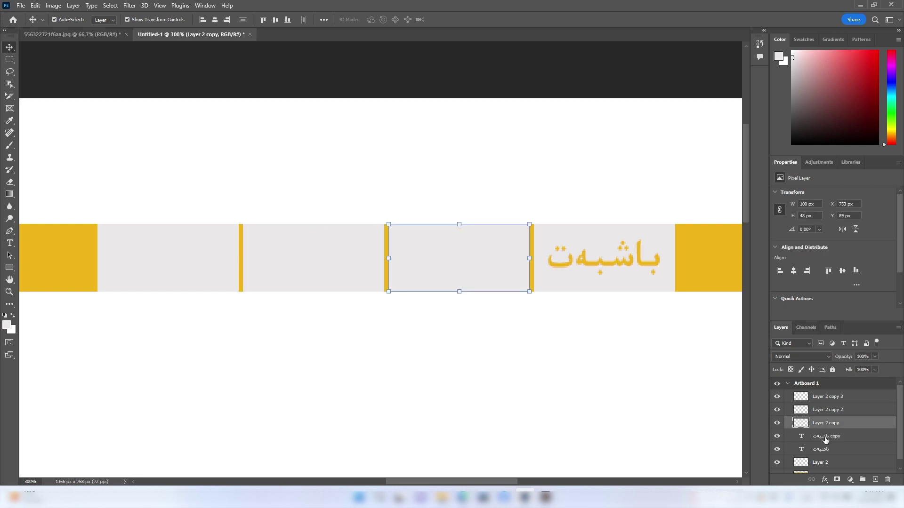
left_click_drag(829, 438, 819, 422)
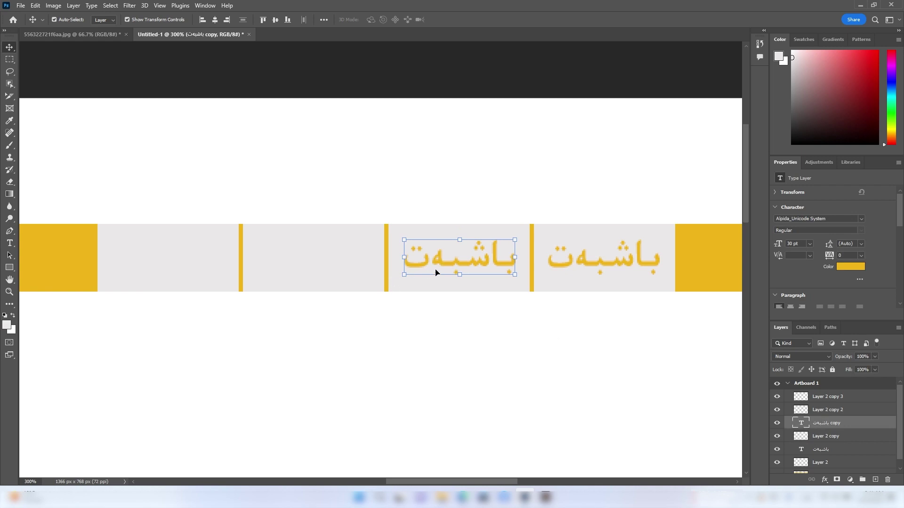
Copy the label into the remaining two boxes, fix layer order, and glance at uighur.dev.
left_click_drag(453, 261, 307, 262)
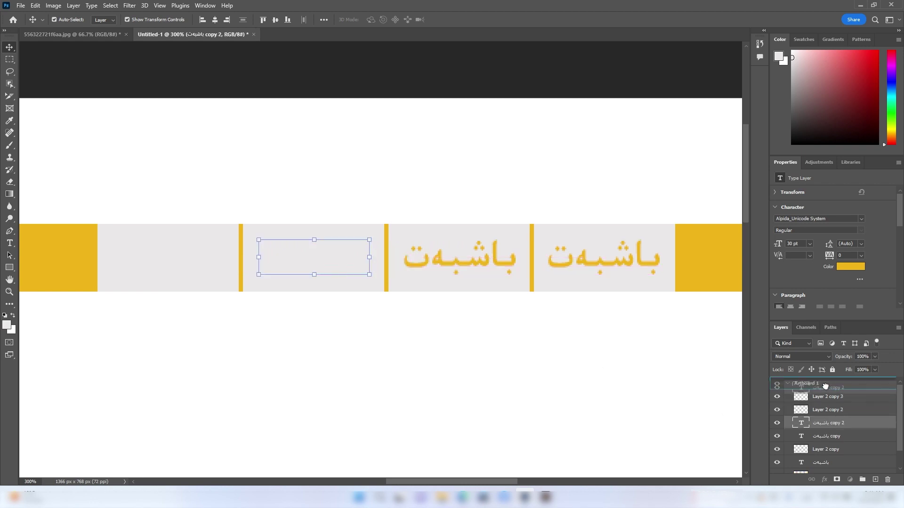
mouse_move(837, 423)
left_mouse_down()
mouse_move(819, 394)
mouse_move(815, 463)
left_mouse_up()
left_click(819, 413)
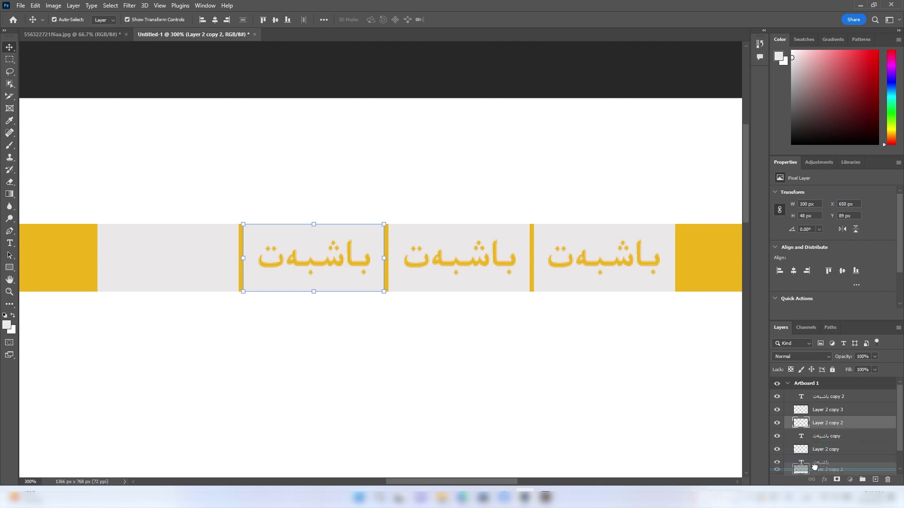
left_click_drag(824, 413, 823, 470)
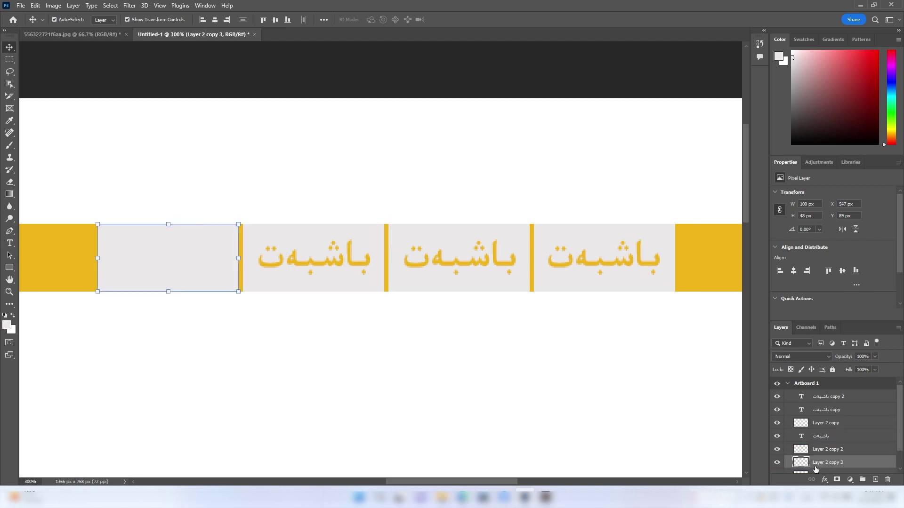
left_click(311, 263)
left_click_drag(306, 262, 158, 260)
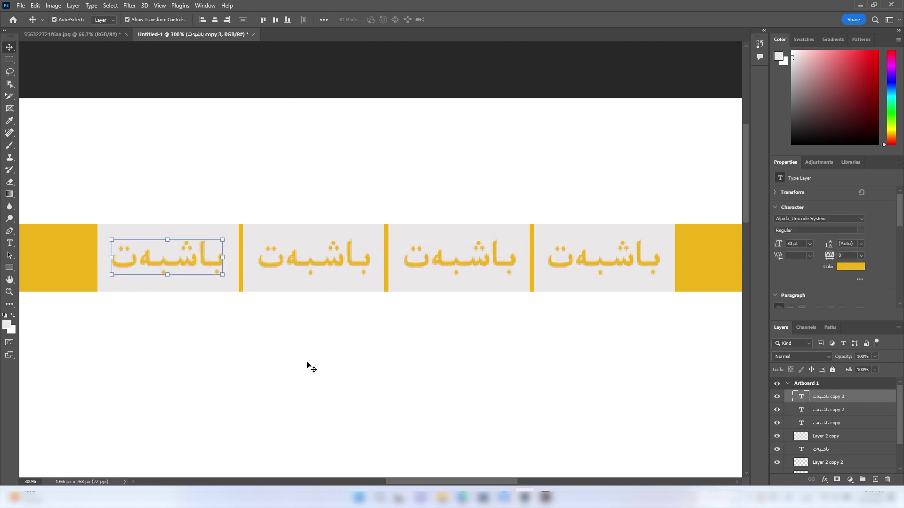
left_click(463, 496)
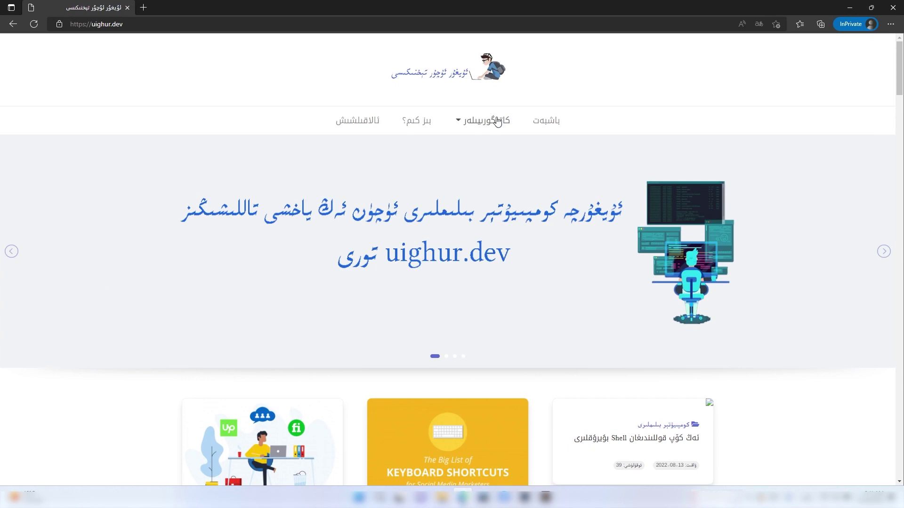
left_click(850, 8)
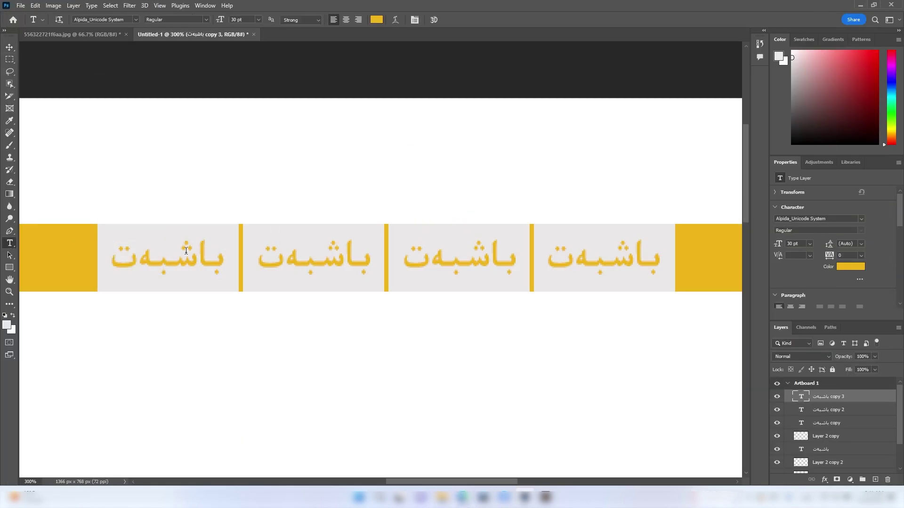
Retype the second label from the right as کاتيگوريە, commit it, and nudge it left.
double_click(474, 258)
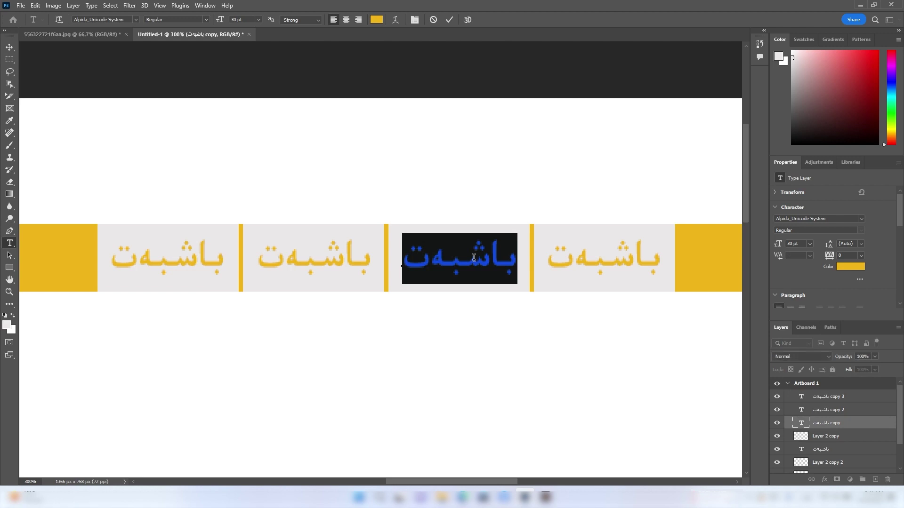
type("کاتي")
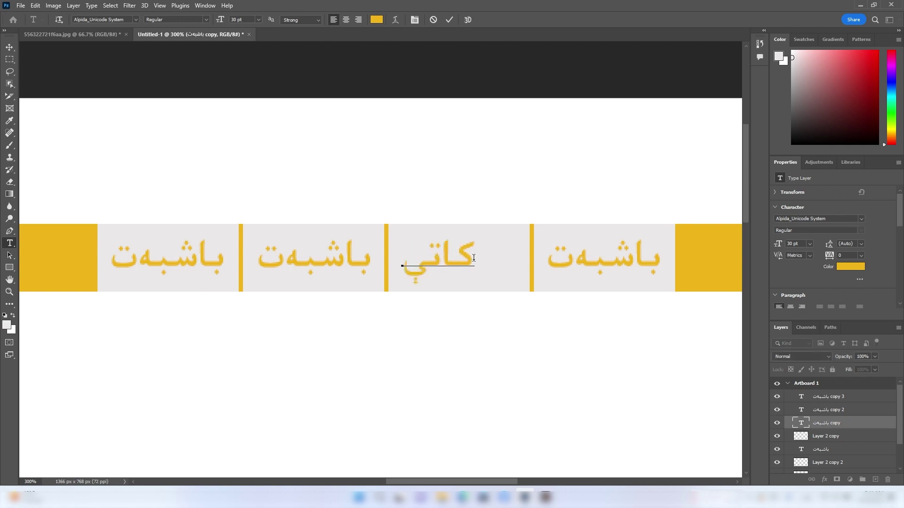
type("گوريە")
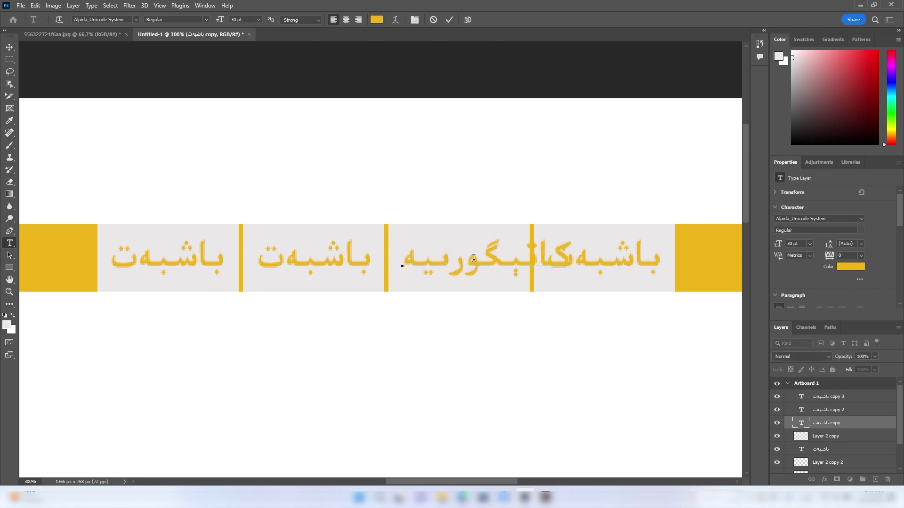
left_click(449, 19)
left_click_drag(499, 262, 474, 265)
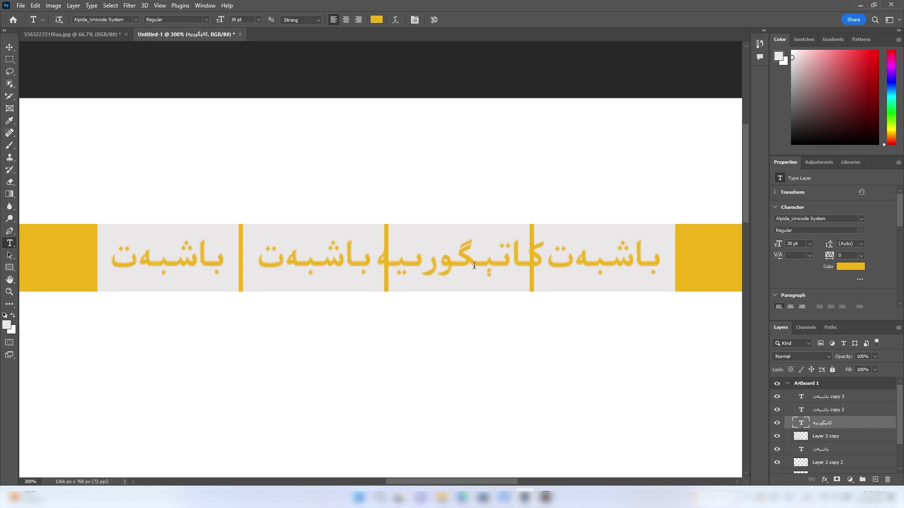
left_click_drag(369, 253, 568, 256)
left_click(10, 48)
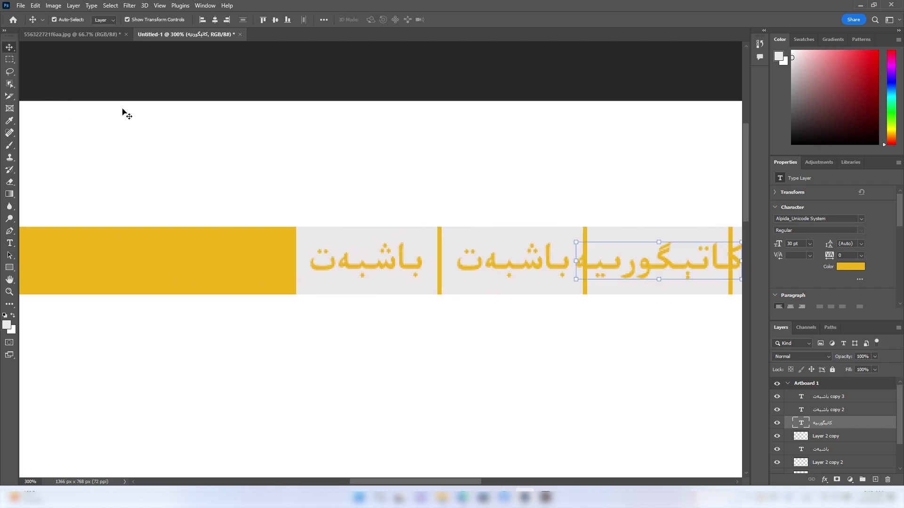
Select the three left grey boxes together and shift them left.
left_click(354, 243)
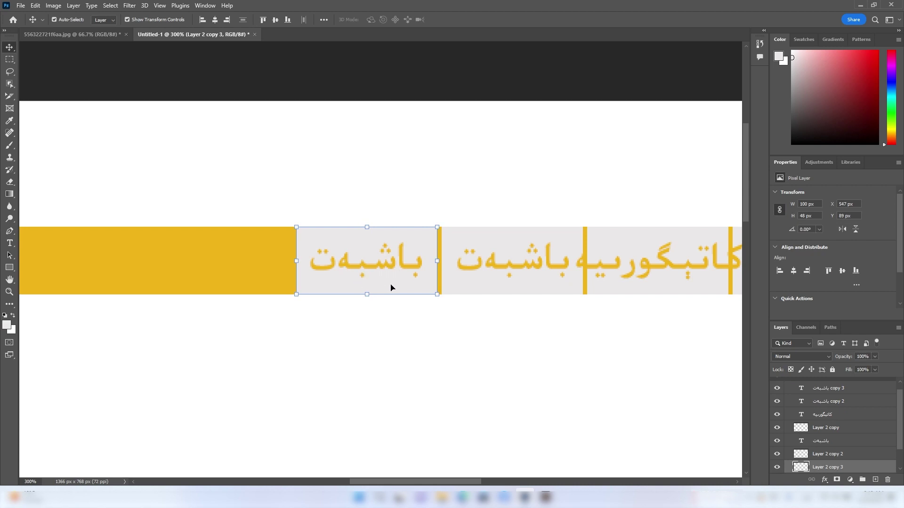
key("ctrl")
left_click(500, 288, "shift")
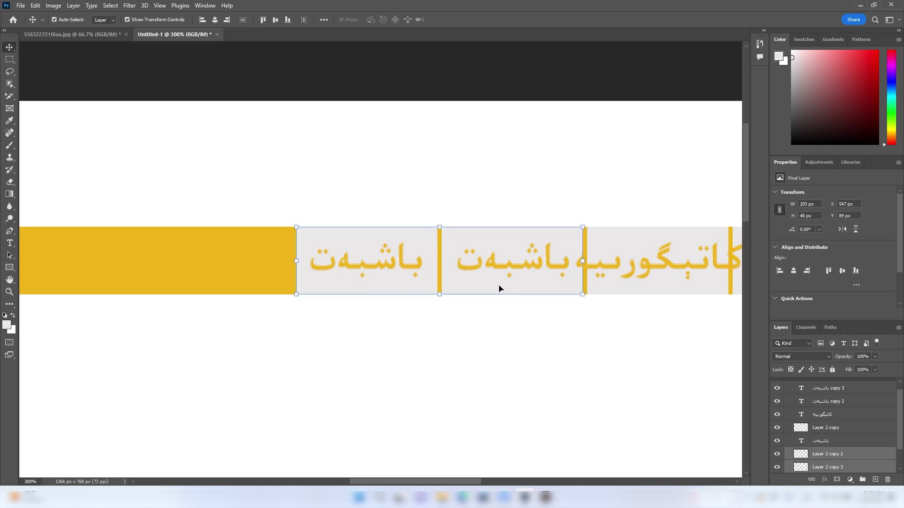
left_click(630, 290, "shift")
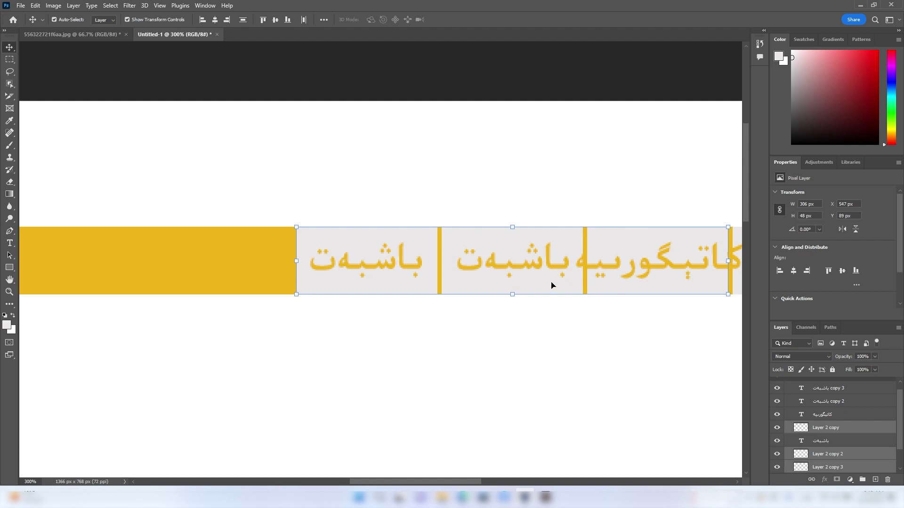
left_click_drag(552, 285, 497, 287)
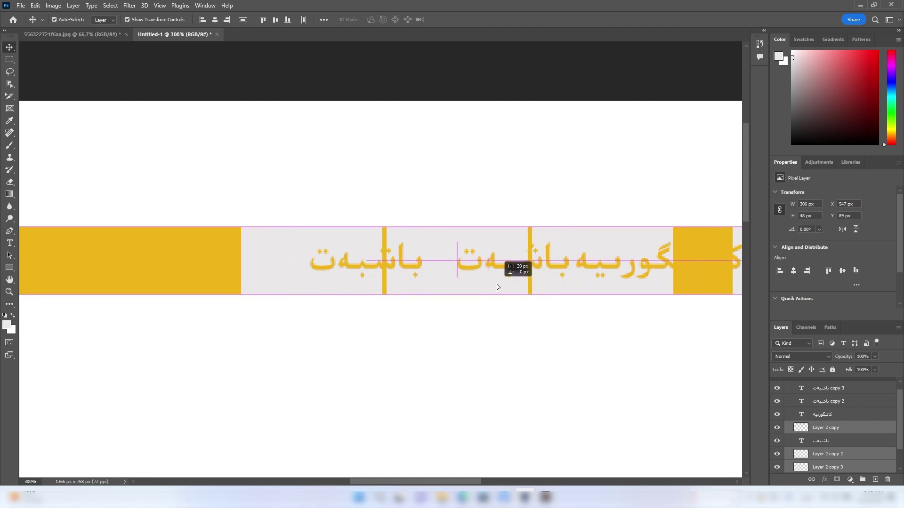
left_click(615, 315)
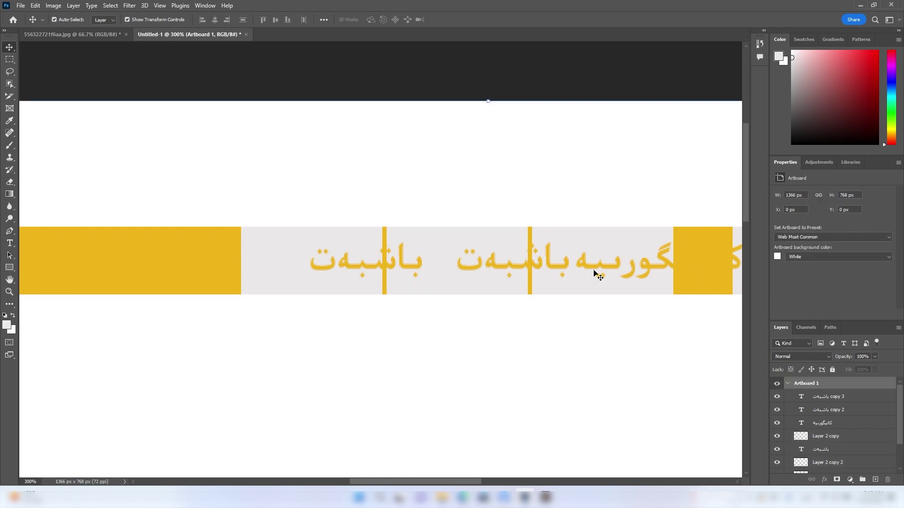
Move the کاتیگوریه label and widen its grey box to fit it.
left_click_drag(594, 273, 581, 261)
key("ctrl+t")
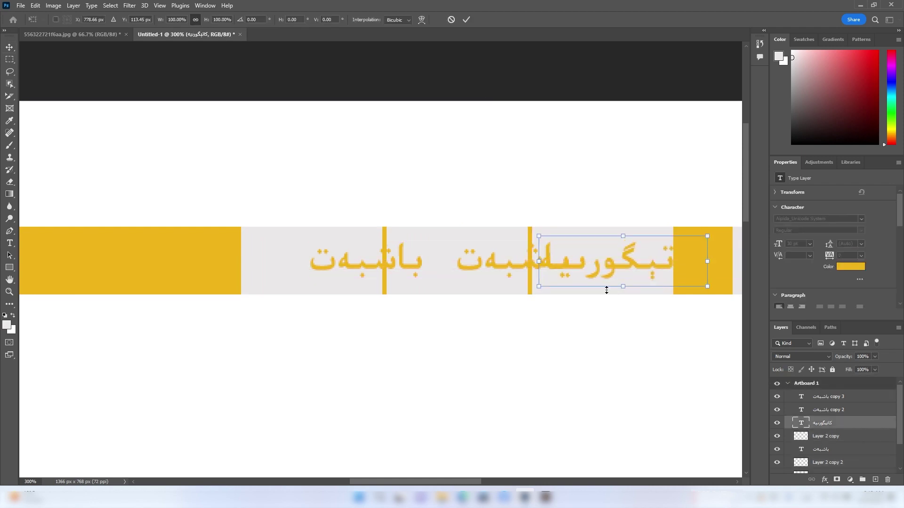
left_click(466, 20)
left_click(615, 288)
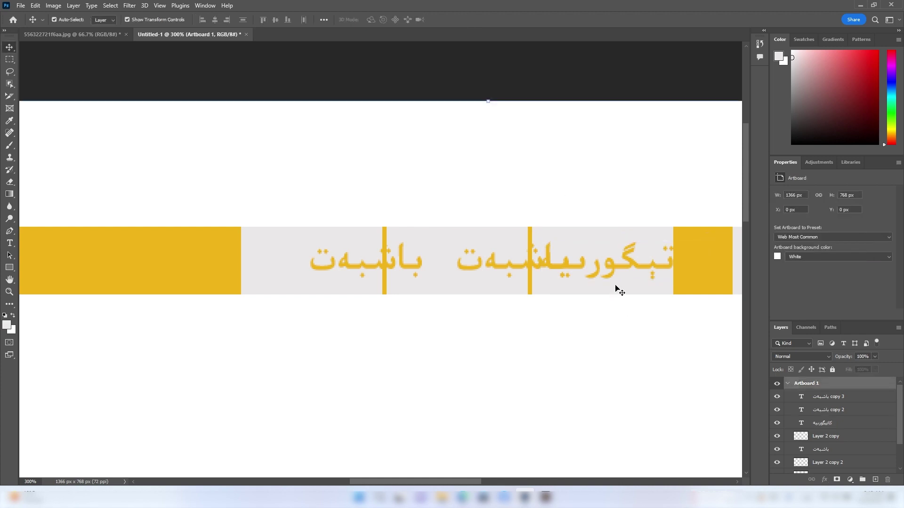
left_click_drag(675, 262, 728, 266)
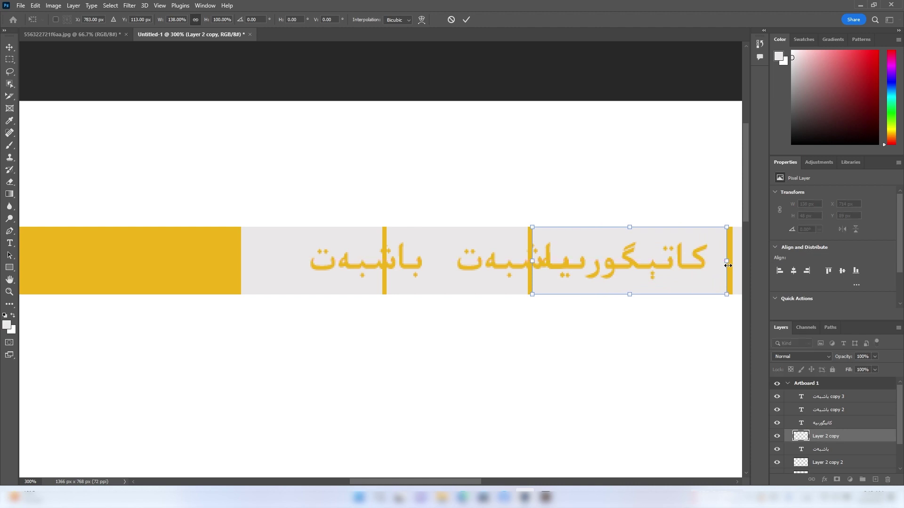
left_click(466, 19)
Align the باشبەت and کاتیگوریه labels inside their boxes, then compare with uighur.dev.
scroll(462, 194, "right", 3)
scroll(411, 194, "right", 3)
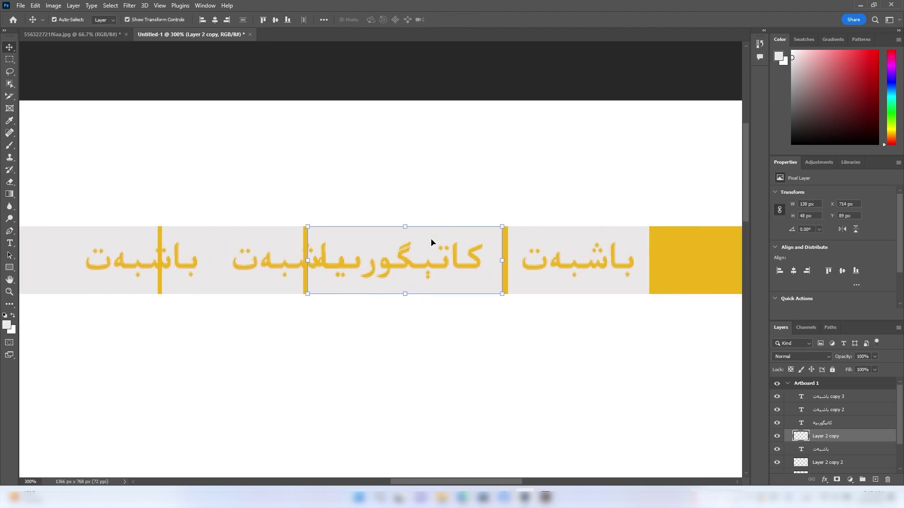
left_click_drag(426, 265, 433, 266)
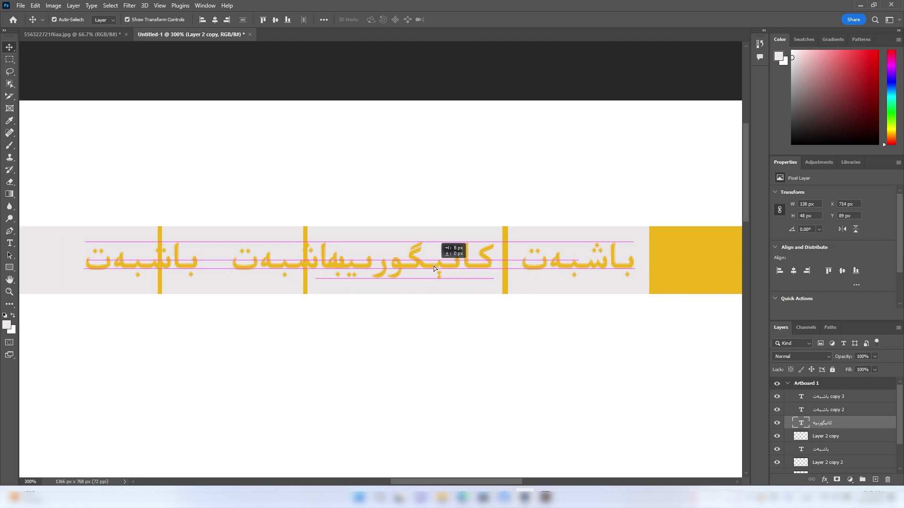
scroll(444, 192, "left", 1)
scroll(444, 191, "left", 2)
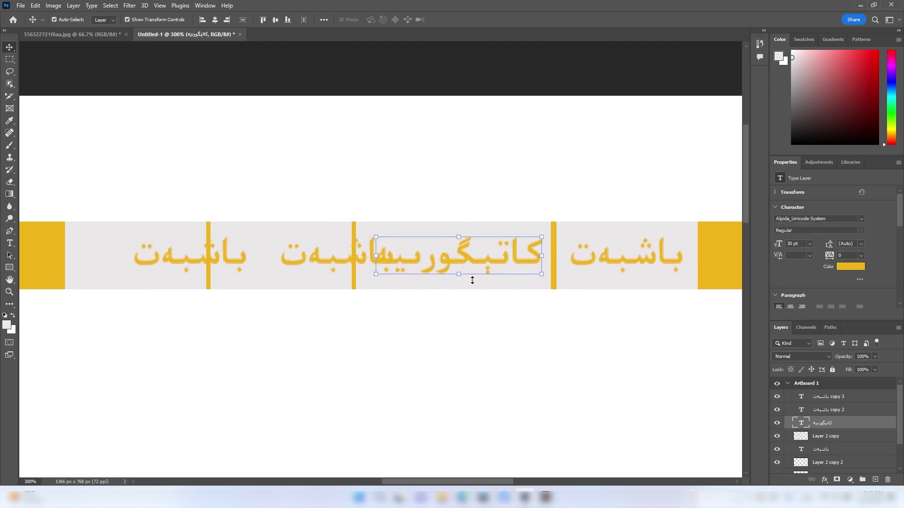
mouse_move(182, 258)
left_mouse_down()
mouse_move(187, 264)
mouse_move(137, 265)
left_mouse_up()
left_click_drag(358, 267, 268, 258)
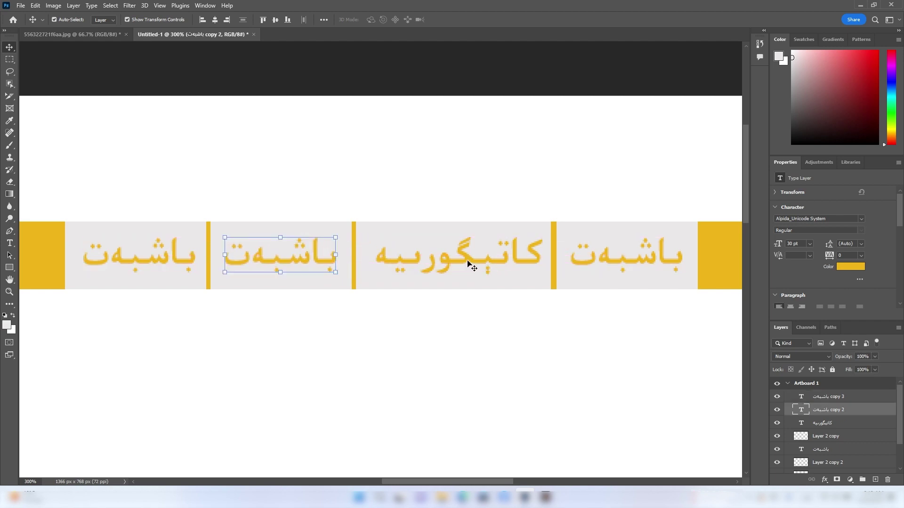
left_click_drag(467, 261, 461, 259)
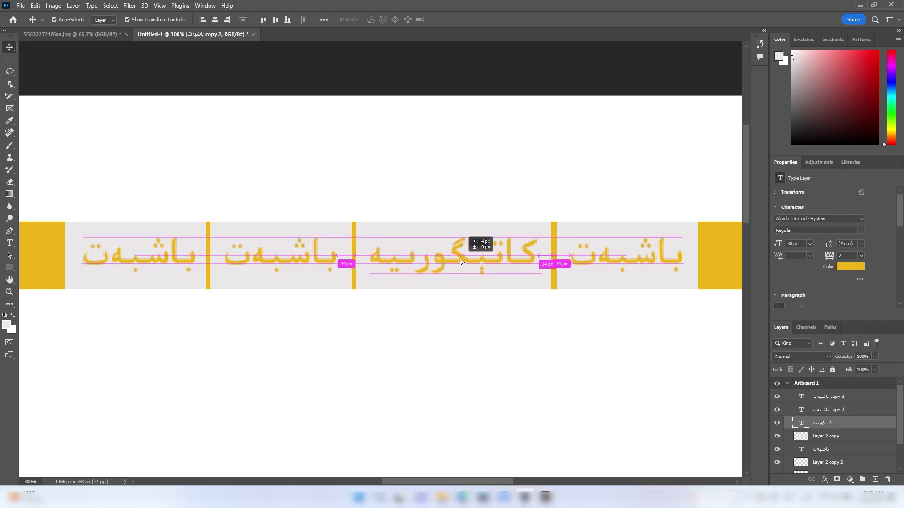
left_click(463, 497)
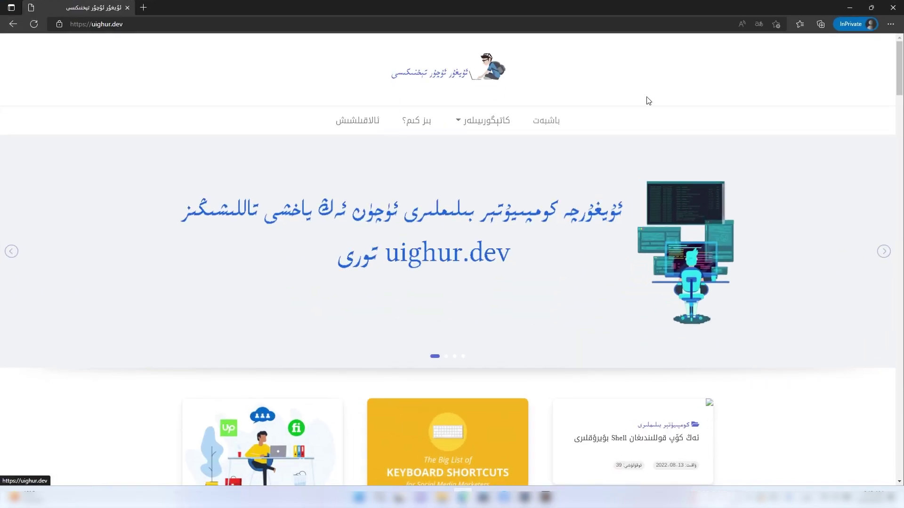
Close Edge and retype the second باشبەت label as بز کم؟, shifting it clear of the category label.
left_click(889, 5)
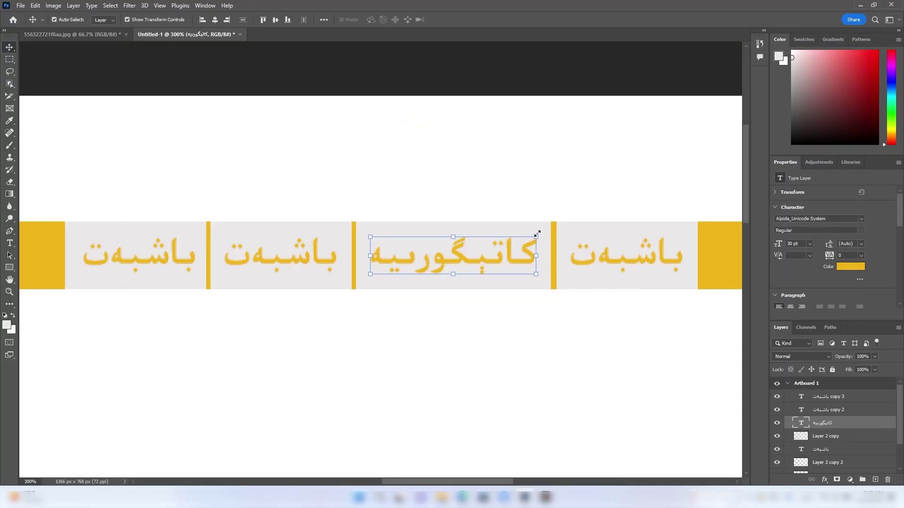
left_click(314, 258)
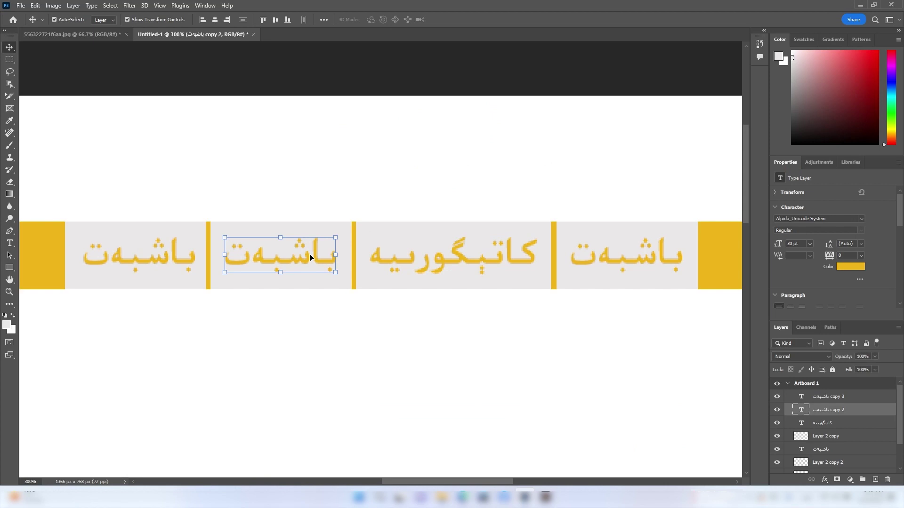
double_click(310, 257)
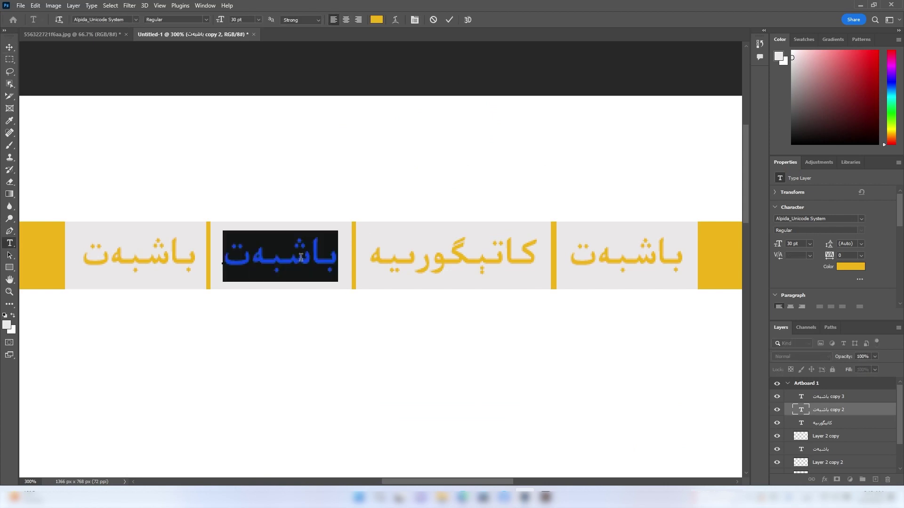
type("بز")
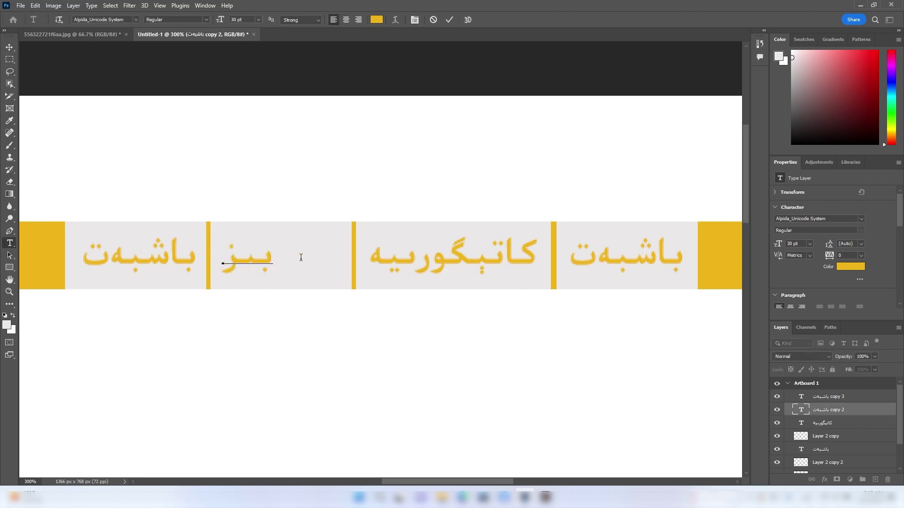
type("کم")
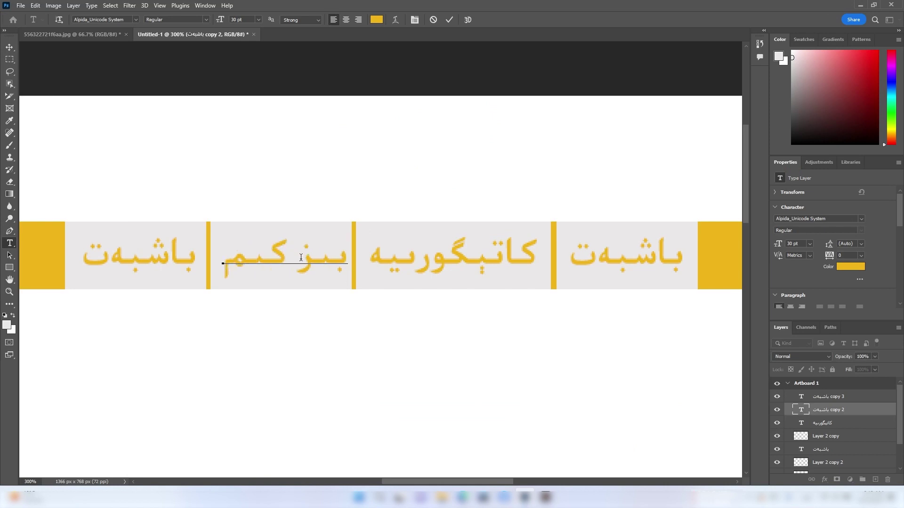
type("؟")
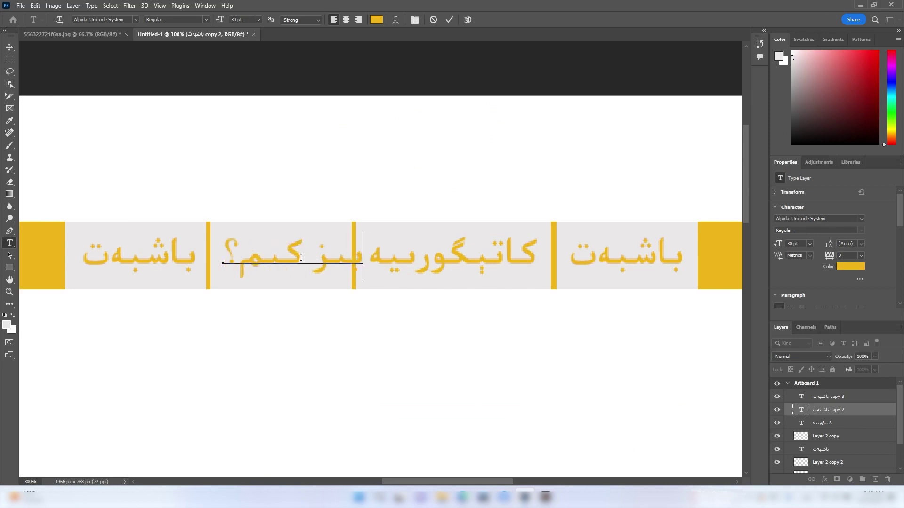
left_click(449, 19)
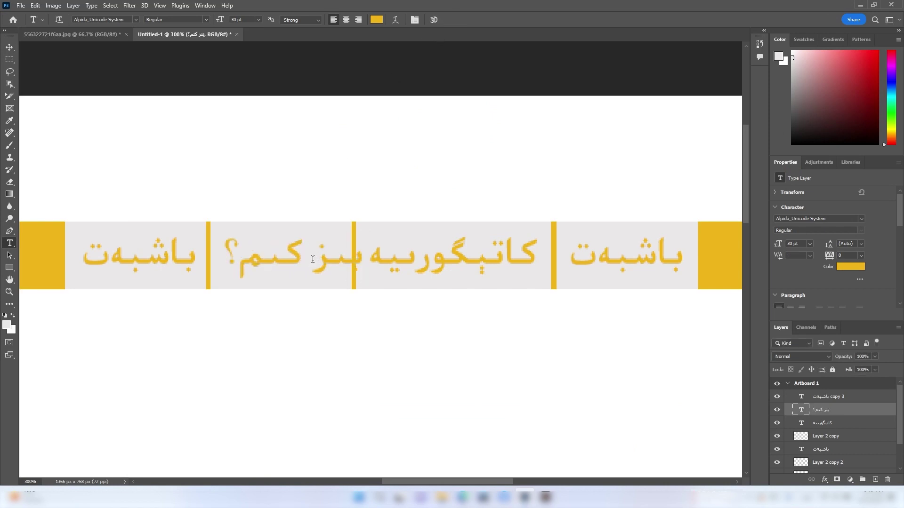
left_click_drag(318, 267, 305, 267)
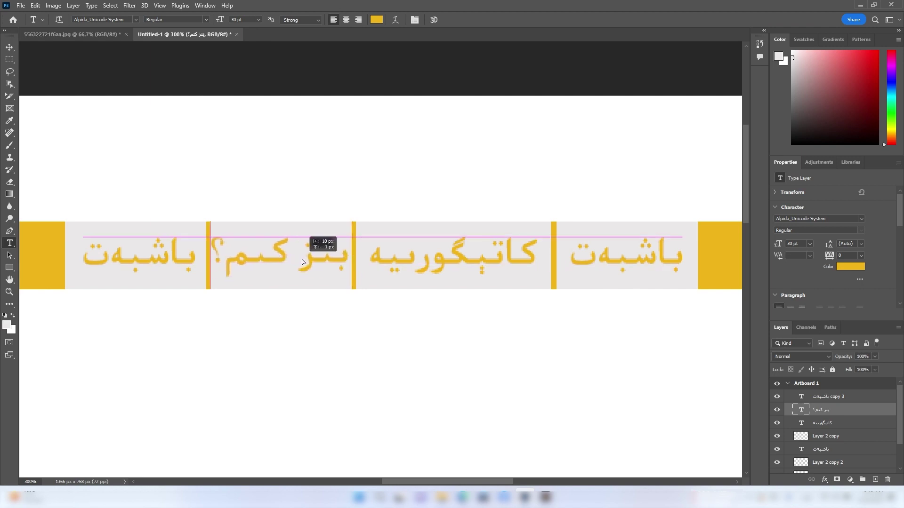
scroll(325, 263, "left", 5)
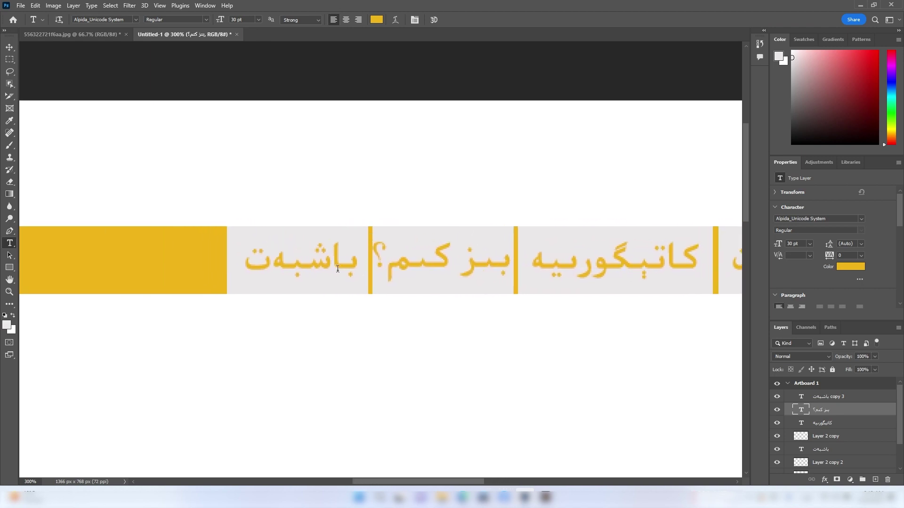
Retype the leftmost label as ئالاقیلشک and move it toward the first box.
double_click(317, 265)
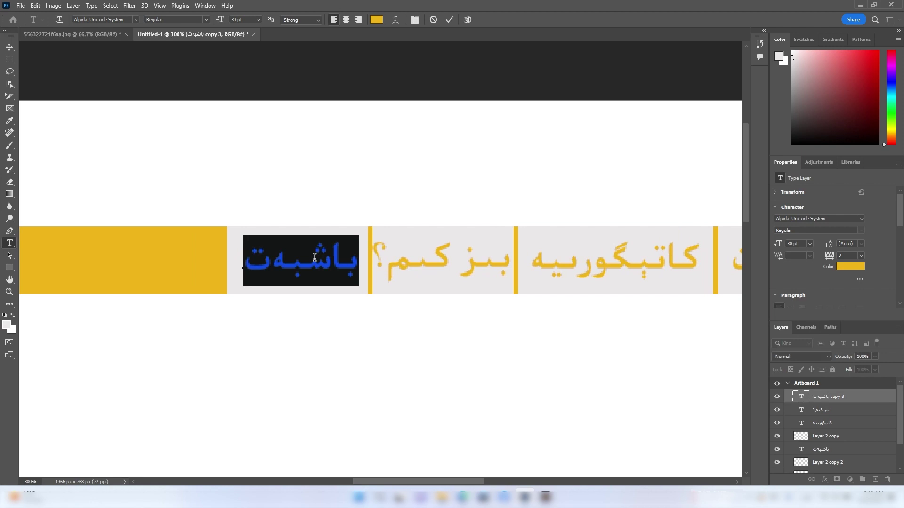
type("ئالا")
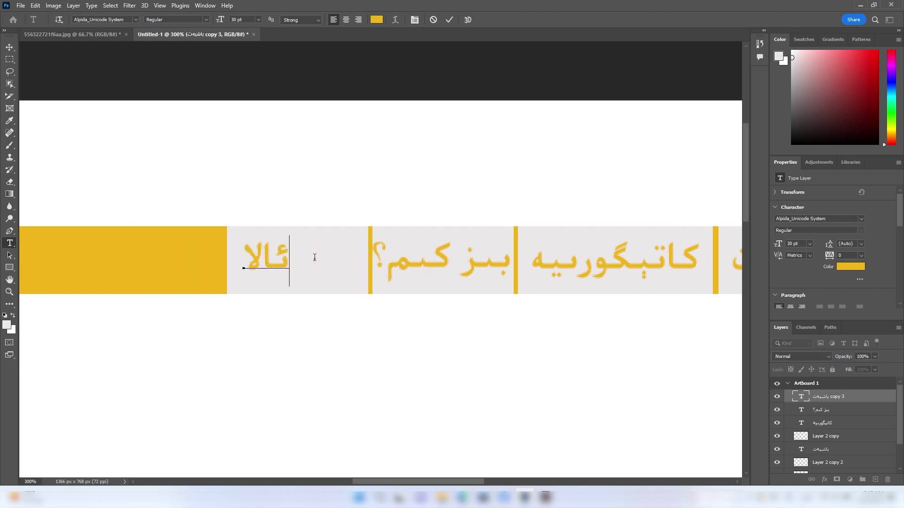
type("قیلشک")
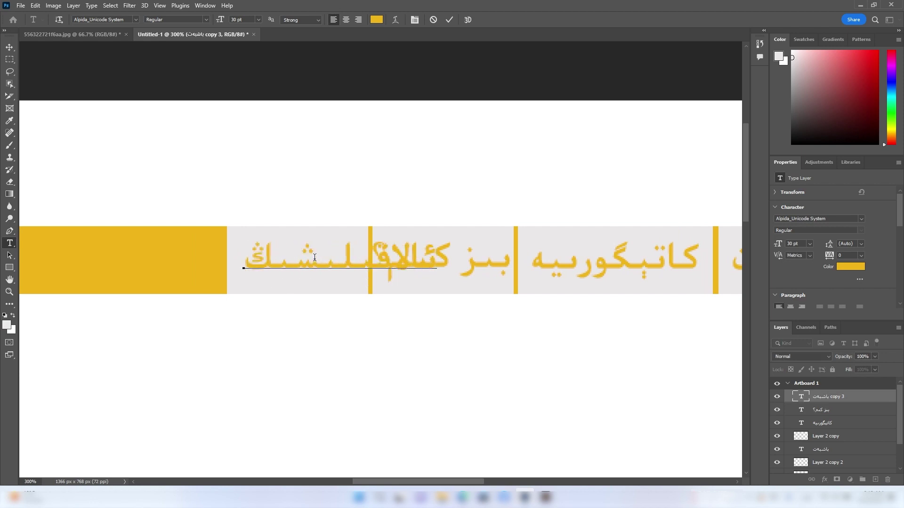
left_click(450, 19)
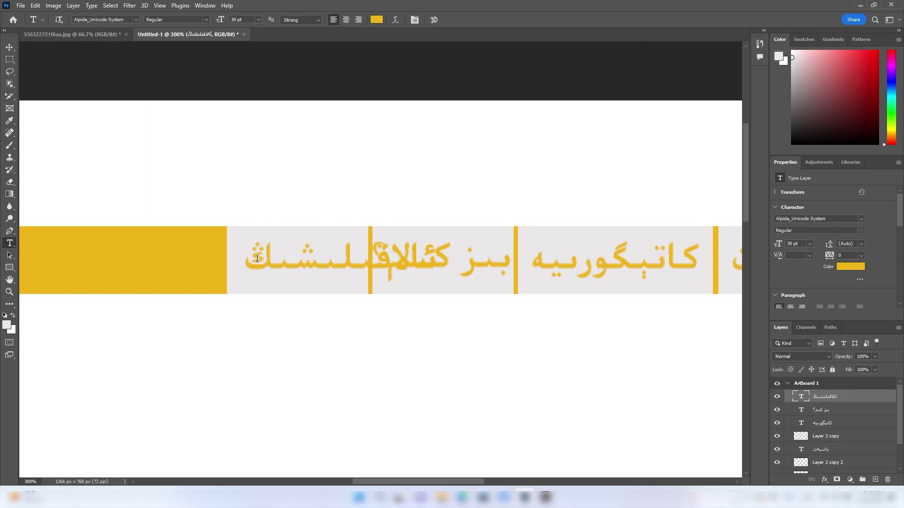
key("v")
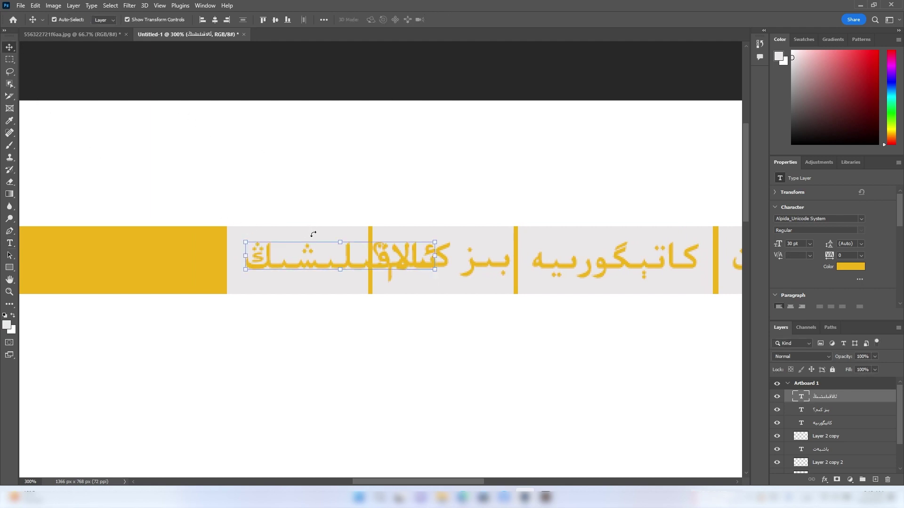
left_click_drag(319, 263, 248, 266)
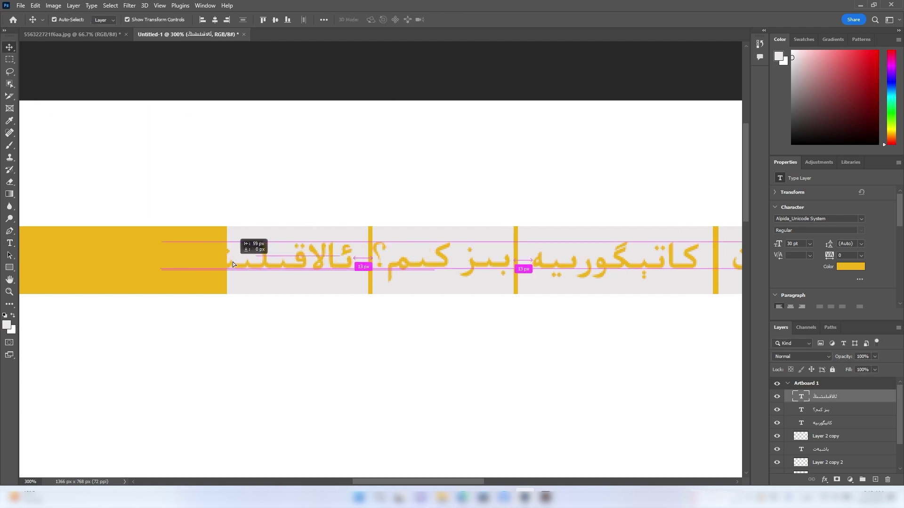
Duplicate a gray box and place it under the ئالاقیلشک contact label.
left_click_drag(337, 292, 330, 279)
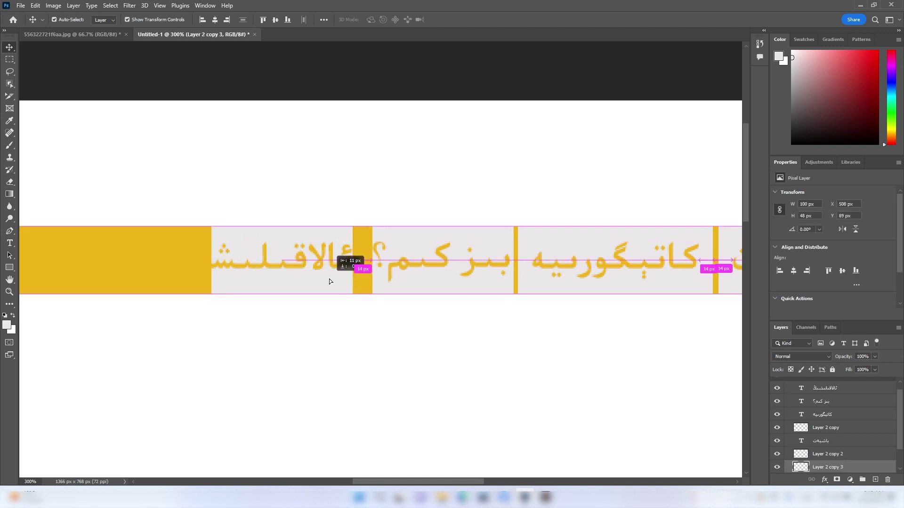
left_click_drag(330, 282, 359, 261)
left_click(428, 284)
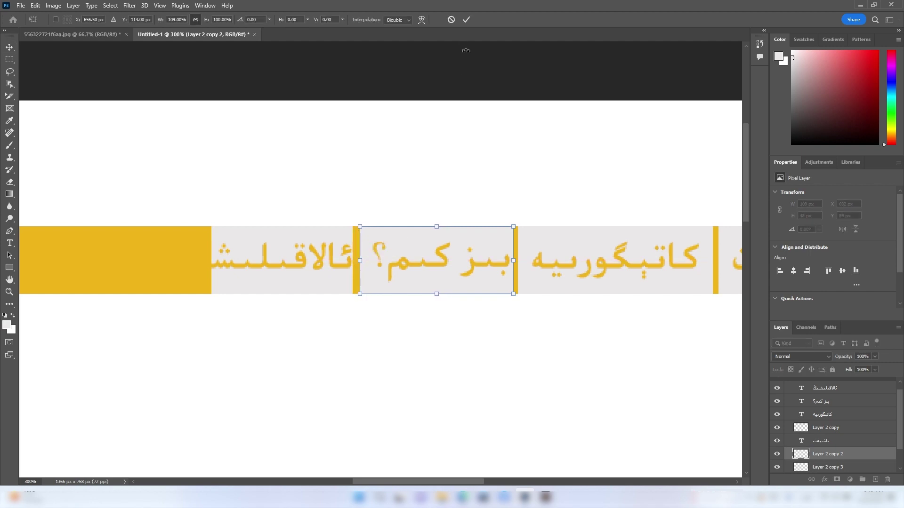
left_click(466, 19)
left_click(324, 282)
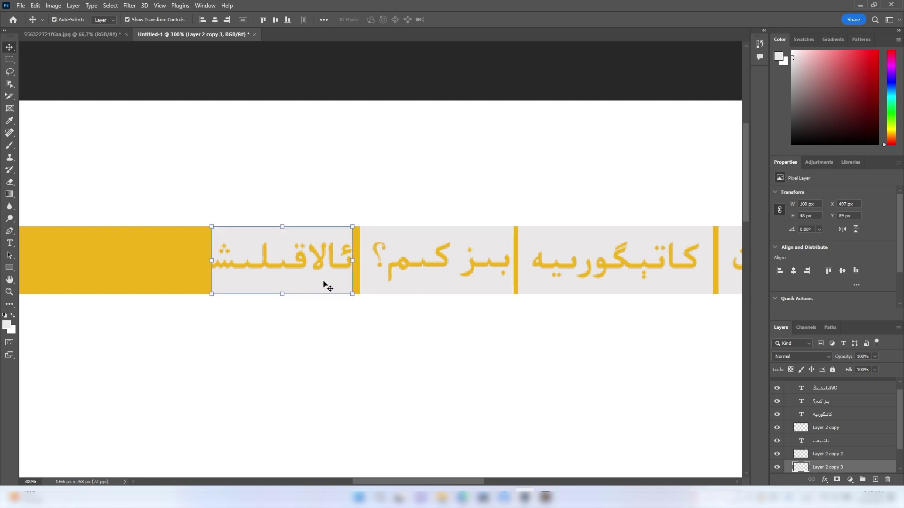
Widen the left gray box to 145 px and center ئالاقیلشک within it.
key("Right")
key("Right")
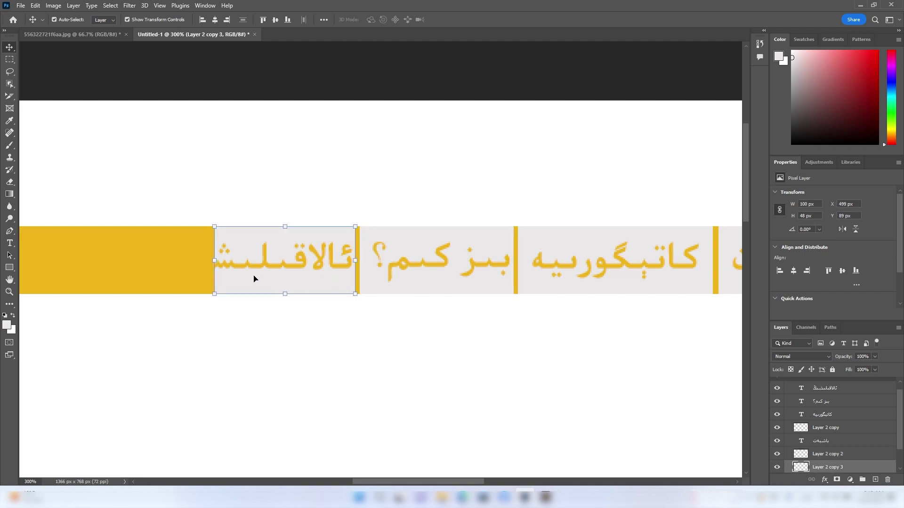
left_click_drag(212, 259, 151, 262)
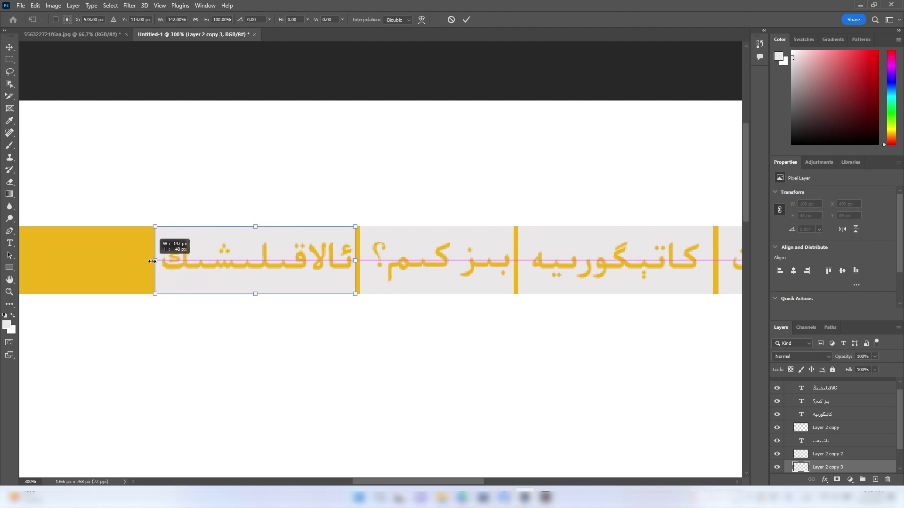
left_click_drag(151, 262, 149, 261)
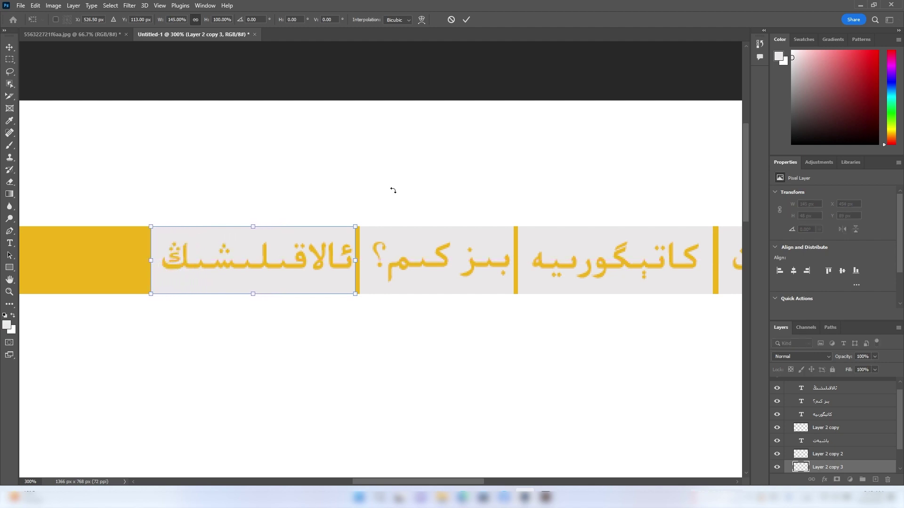
left_click(465, 20)
left_click_drag(288, 264, 284, 267)
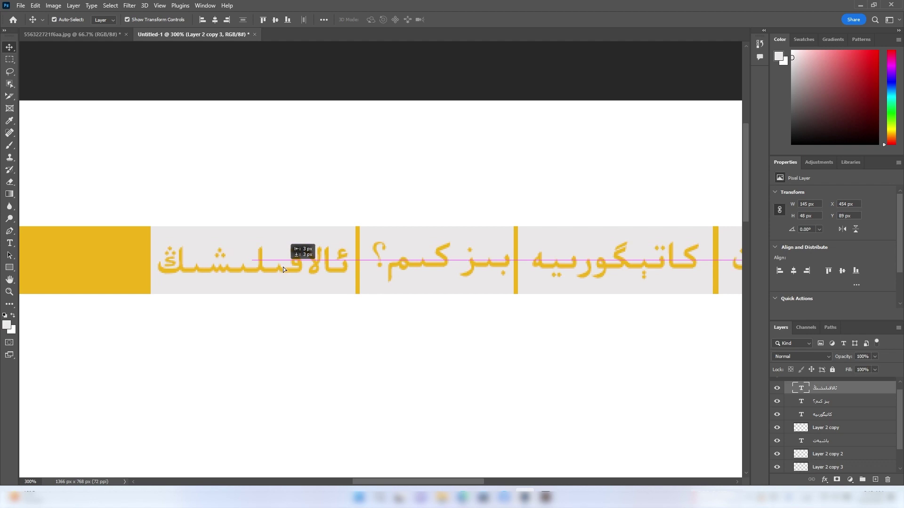
Nudge the بز کم؟ label slightly left, then deselect and pan along the bar.
left_click(411, 263)
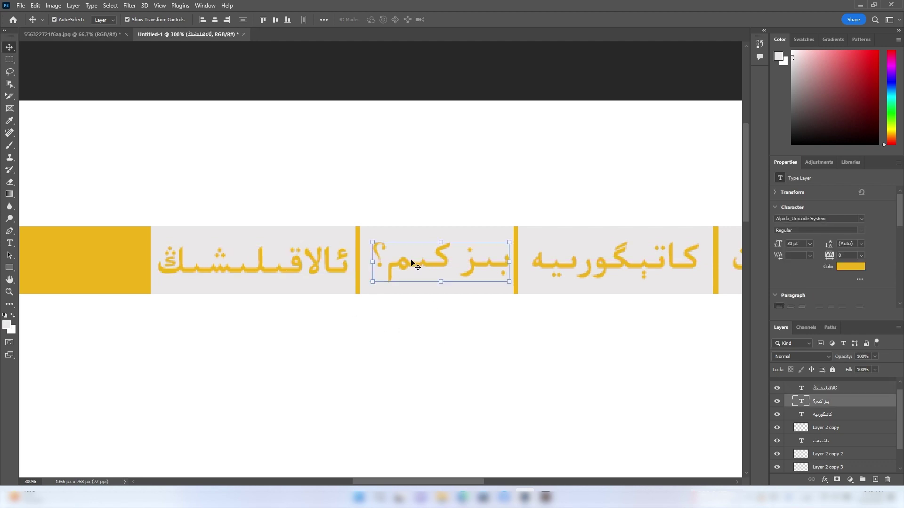
key("Left")
key("Left")
key("Left")
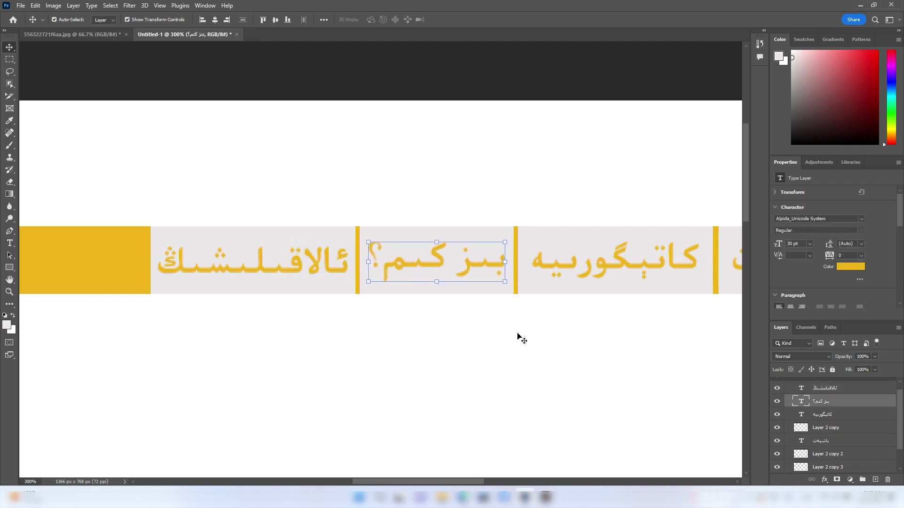
left_click(523, 337)
mouse_move(588, 274)
left_mouse_down()
mouse_move(394, 270)
mouse_move(449, 266)
left_mouse_up()
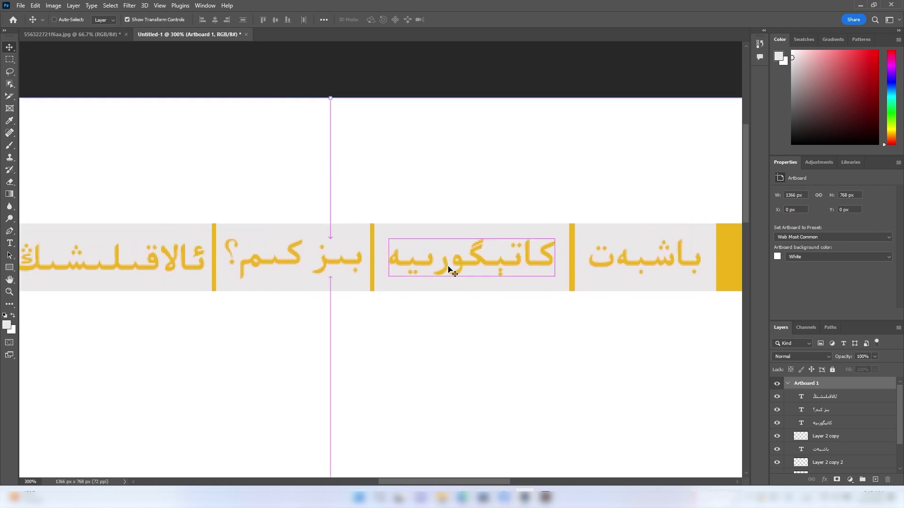
Zoom out to view the whole artboard, briefly selecting the باشبەت label.
key("ctrl+minus")
key("ctrl+minus")
key("ctrl+minus")
key("ctrl+plus")
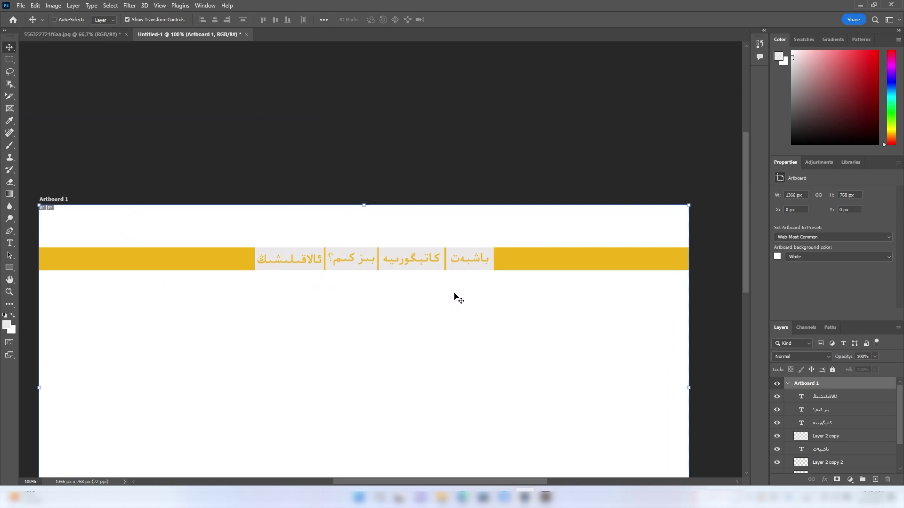
key("ctrl+plus")
left_click(564, 262)
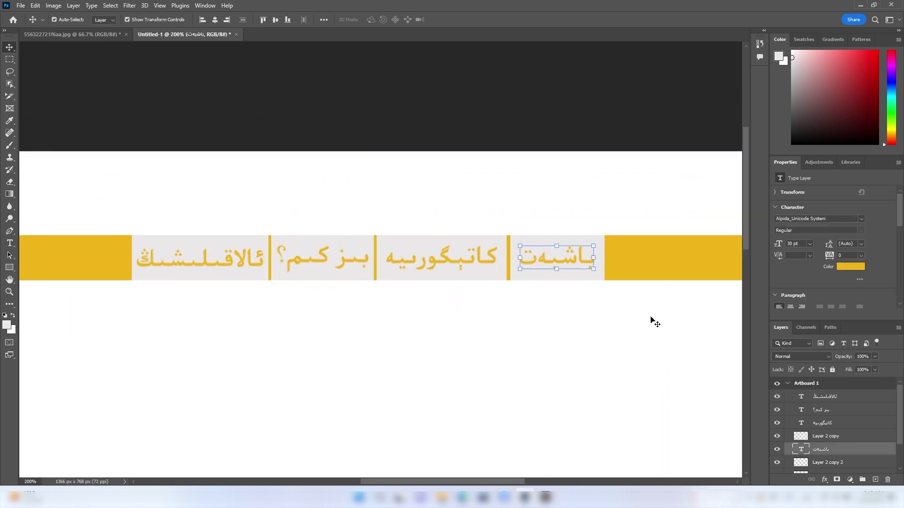
left_click(600, 354)
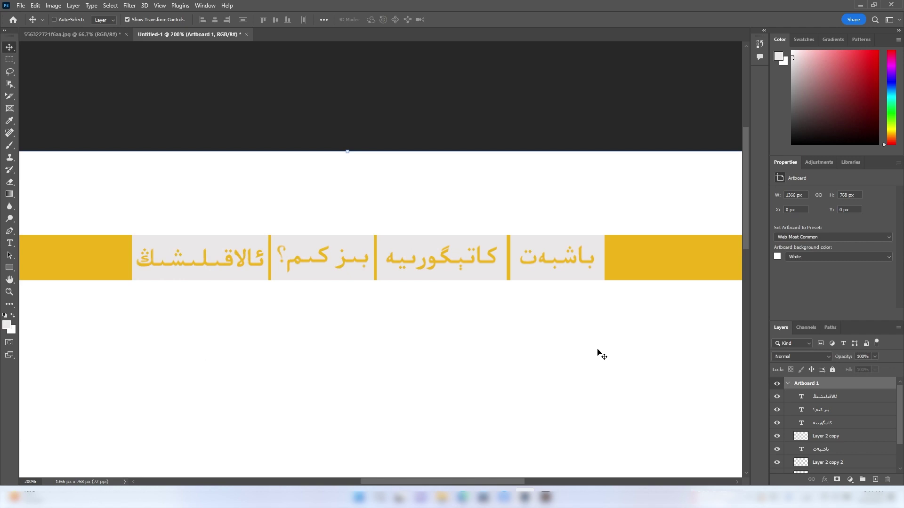
key("ctrl+minus")
key("ctrl+minus")
key("ctrl+minus")
key("ctrl+plus")
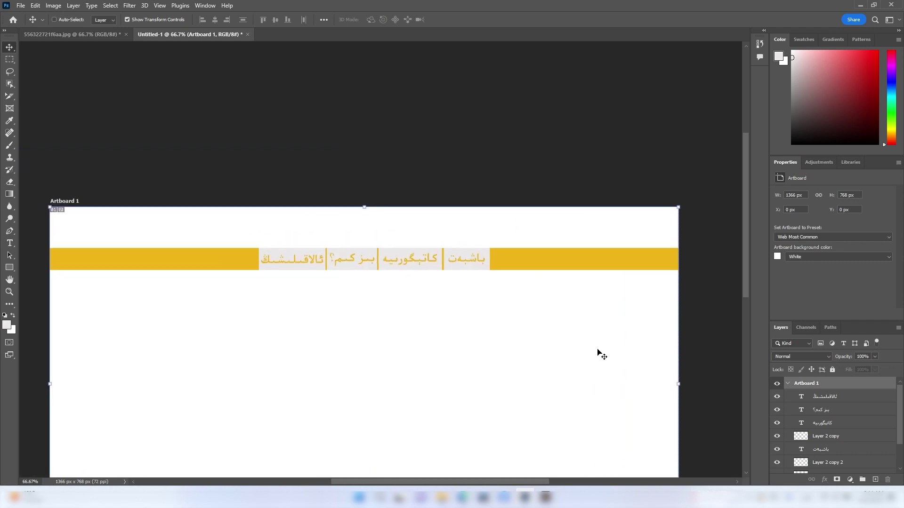
key("ctrl+plus")
key("ctrl+plus")
key("ctrl+minus")
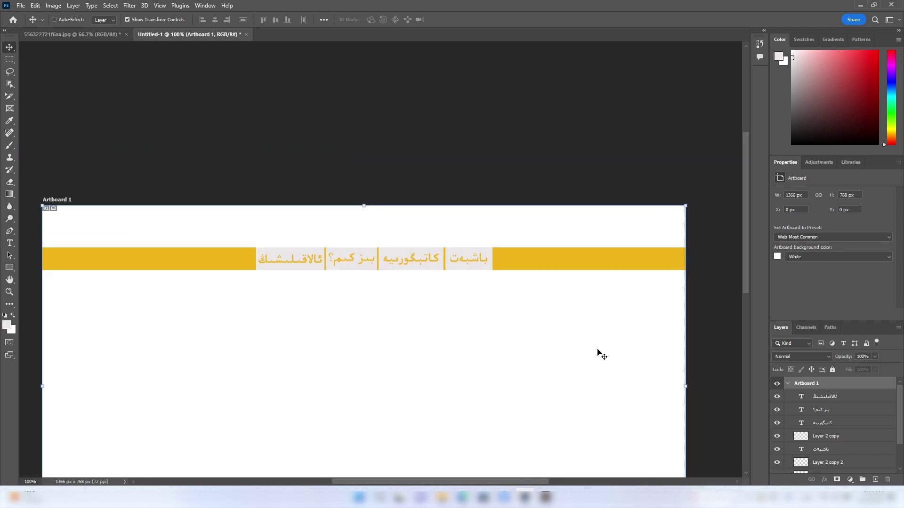
Enable layer auto-select and toggle the top text layers' visibility to check them.
key("ctrl")
left_click(785, 397)
left_click(777, 397)
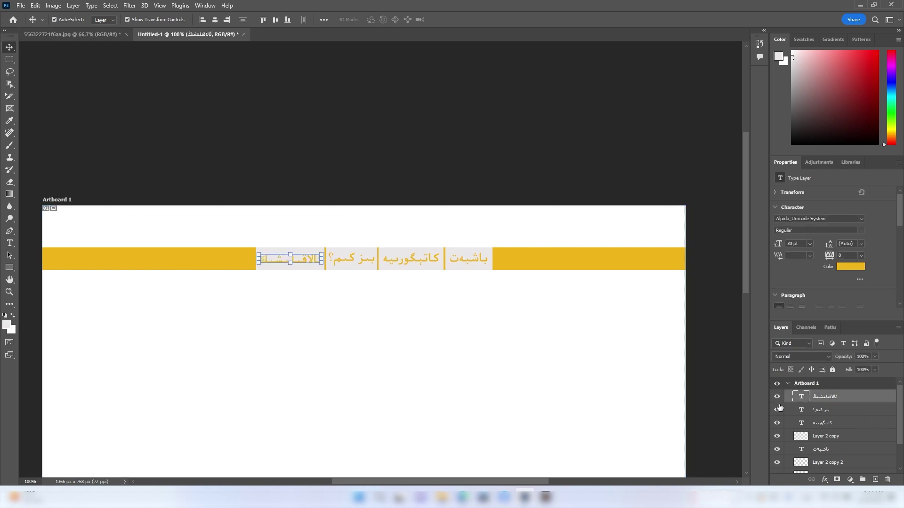
left_click(778, 410)
left_click(777, 411)
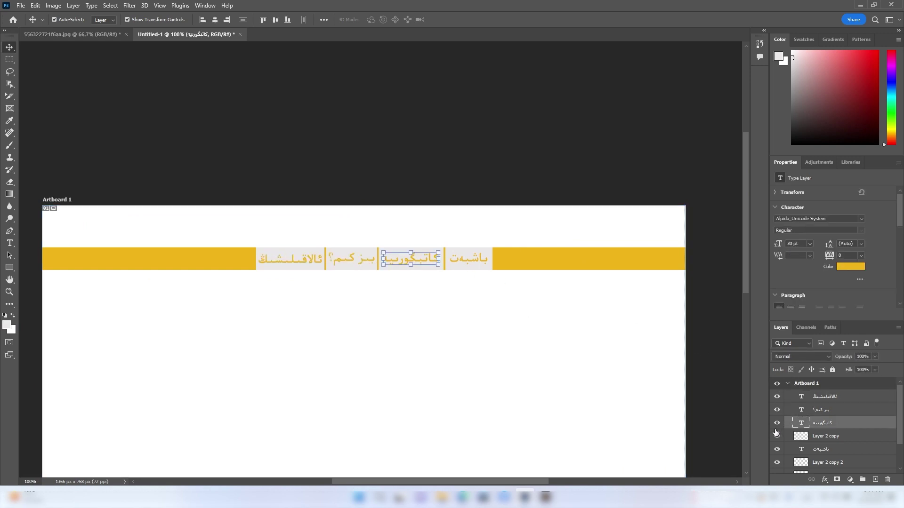
left_click(777, 424)
Select all nav bar layers from ئالاقىلشىك down to Layer 1 and merge them.
left_click(827, 398)
scroll(828, 424, "down", 1)
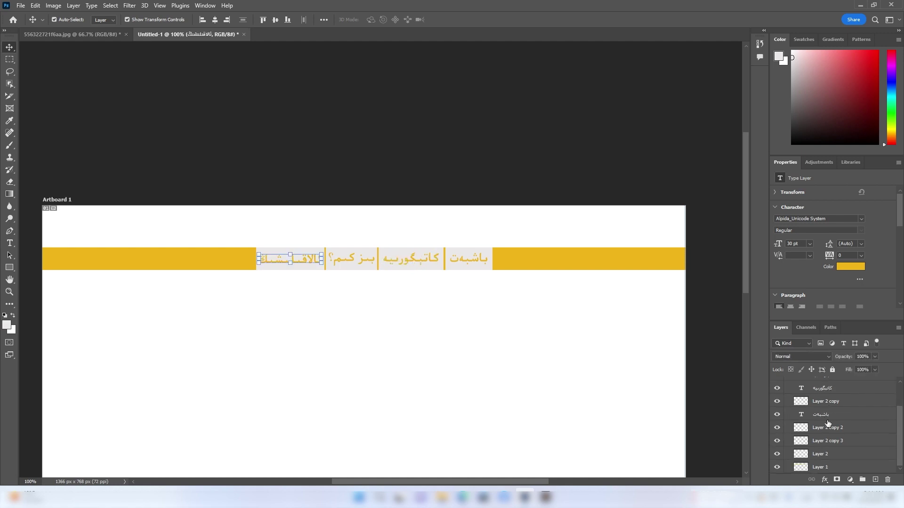
left_click(822, 468, "shift")
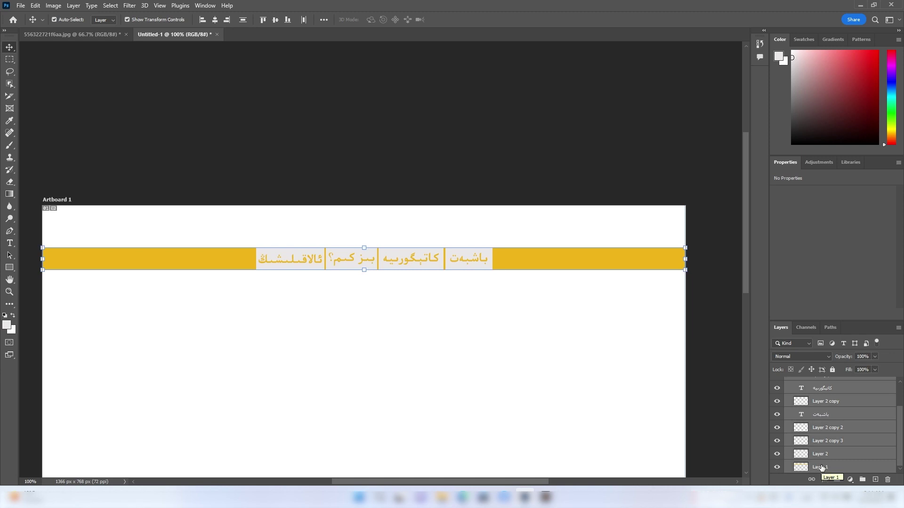
right_click(821, 466)
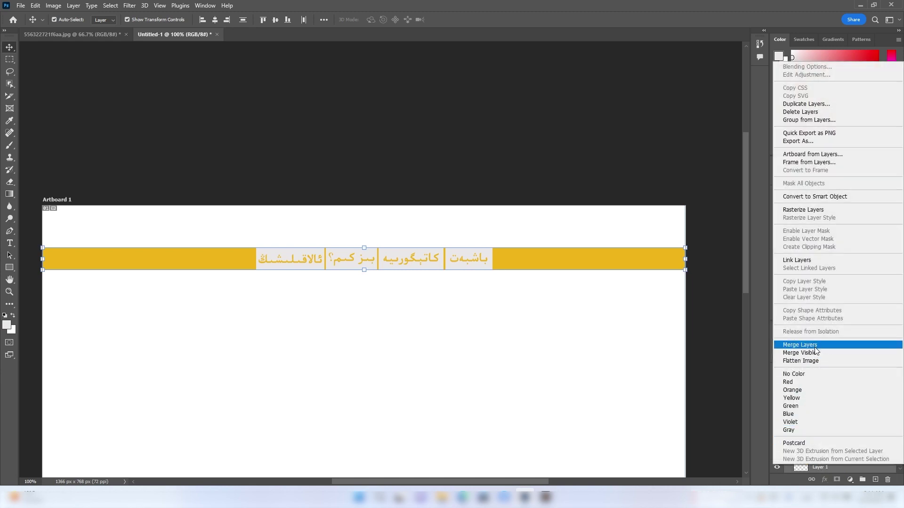
left_click(814, 344)
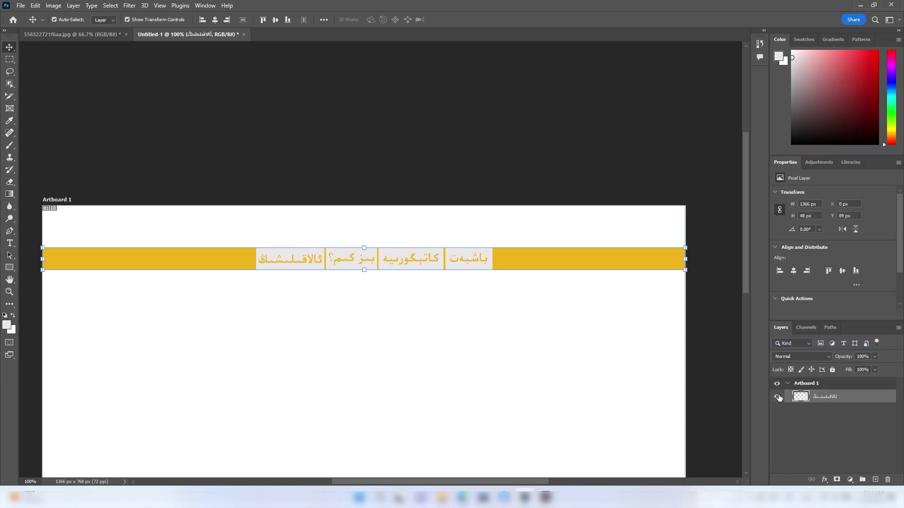
Toggle the merged banner layer's visibility to verify it, then deselect it.
left_click(777, 396)
left_click(777, 397)
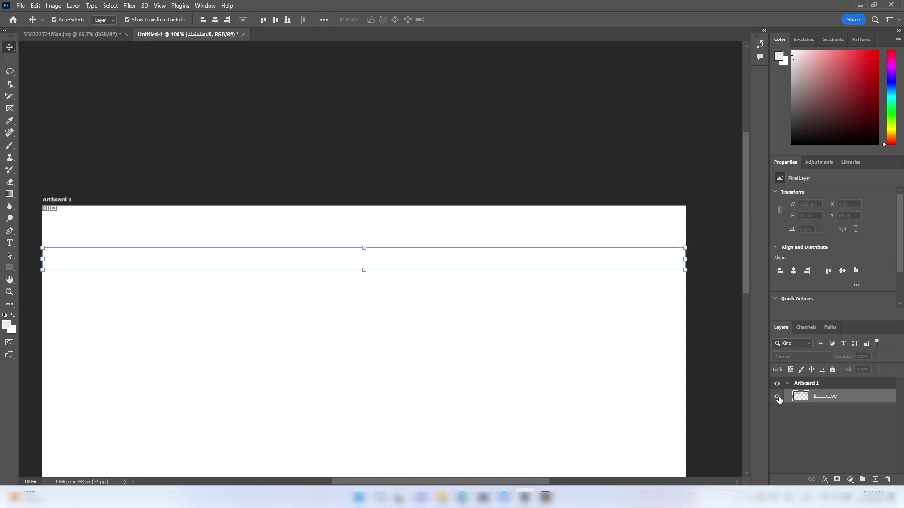
left_click(777, 397)
left_click(807, 431)
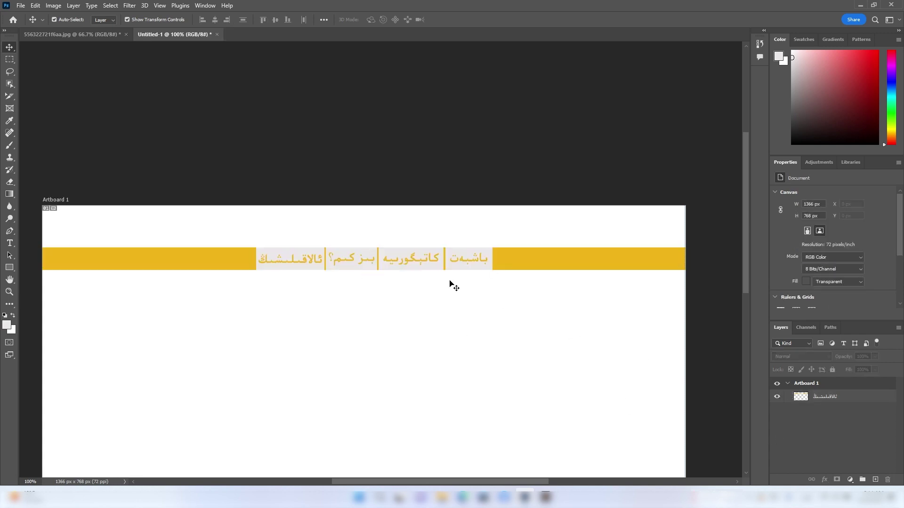
Switch to the Slice Tool and zoom to 300% on the bar's right end.
left_click_drag(9, 96, 34, 116)
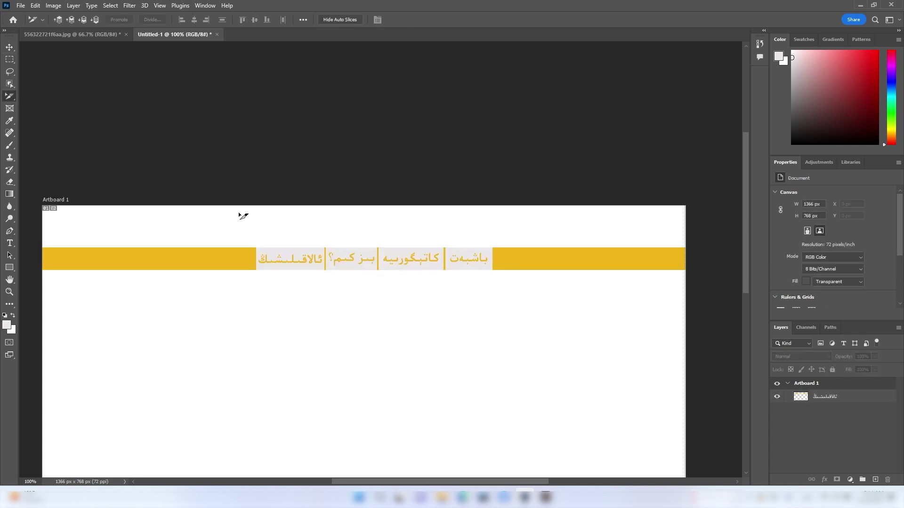
left_click(34, 114)
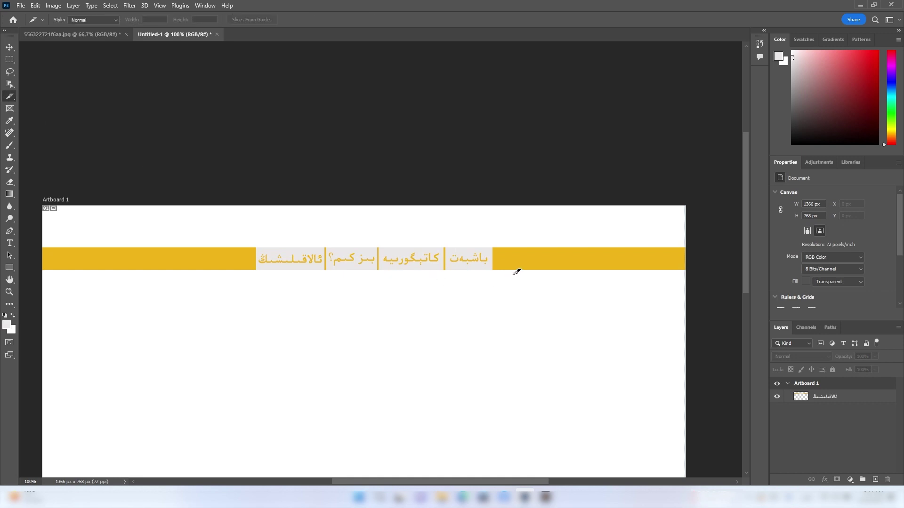
key("ctrl+plus")
key("ctrl+plus")
left_click_drag(591, 272, 356, 322)
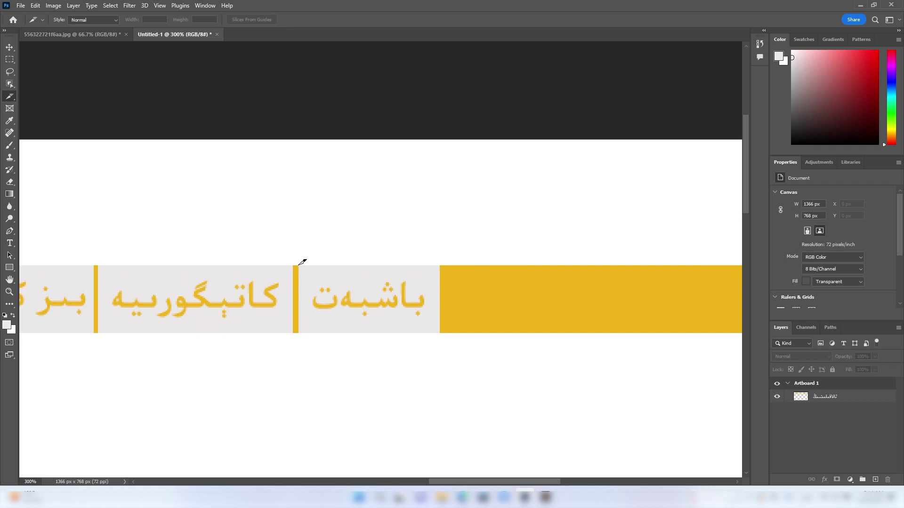
Draw slices over the باشبەت, category, بز کم؟ and contact menu boxes.
left_click_drag(299, 265, 444, 332)
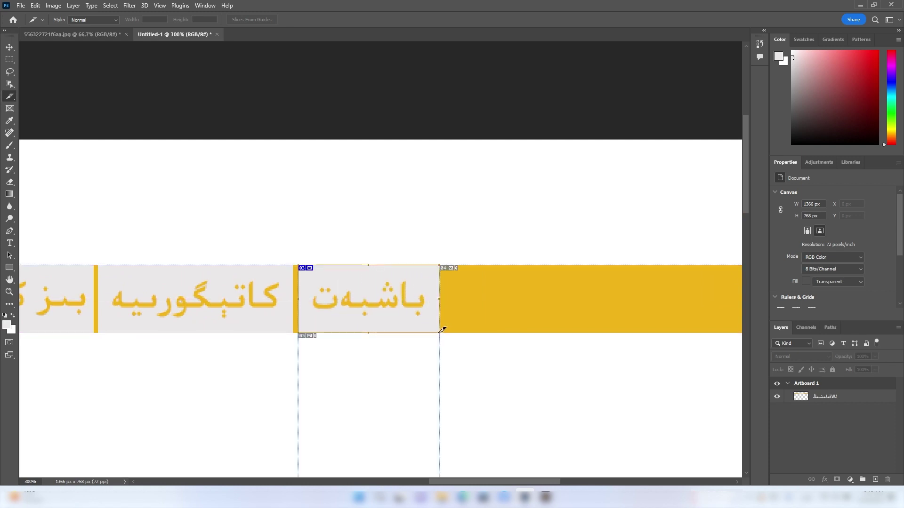
left_click_drag(303, 287, 531, 295)
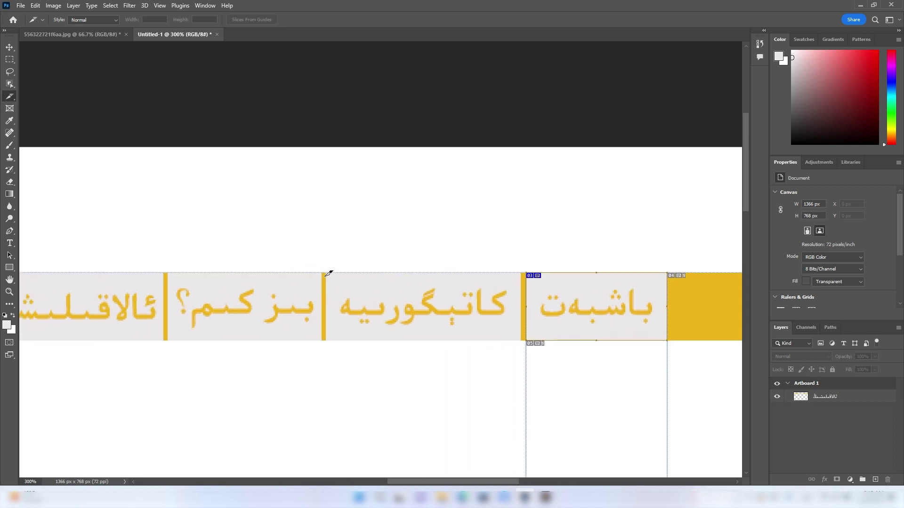
left_click_drag(330, 272, 522, 339)
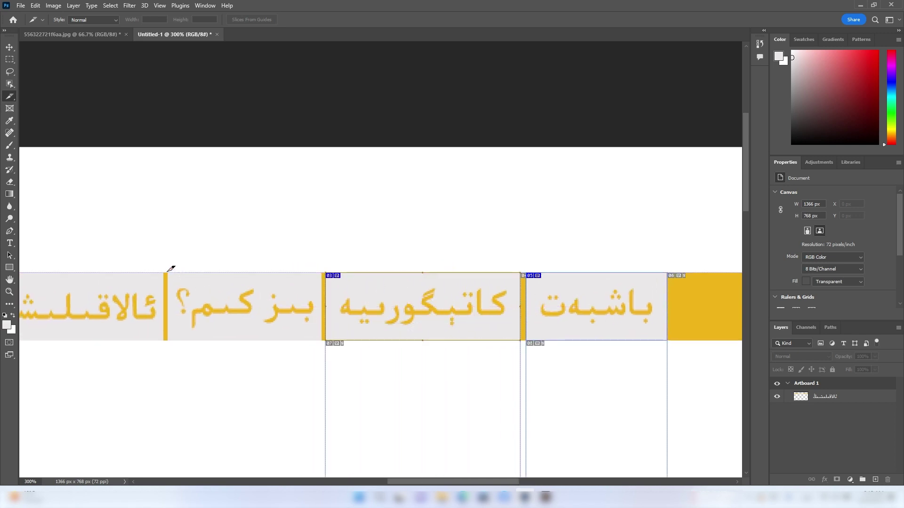
left_click_drag(170, 272, 325, 338)
scroll(251, 308, "left", 5)
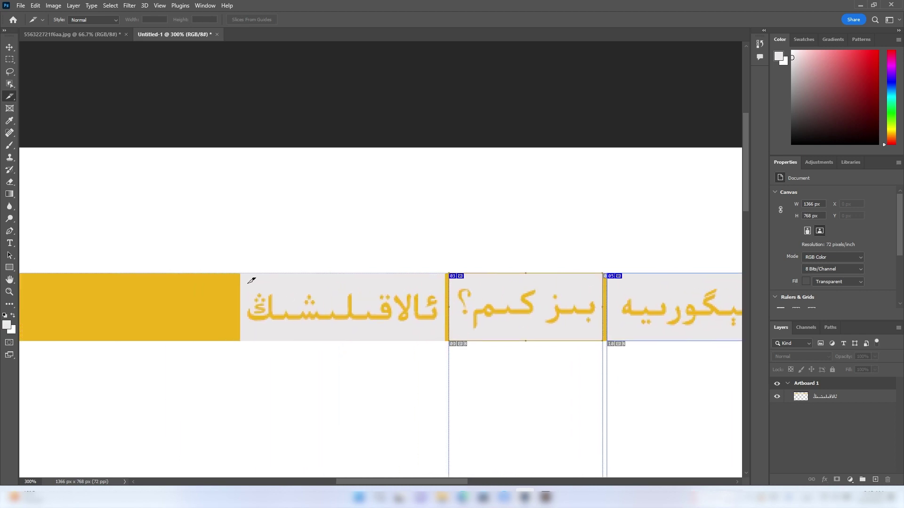
left_click_drag(244, 273, 444, 336)
scroll(512, 330, "right", 8)
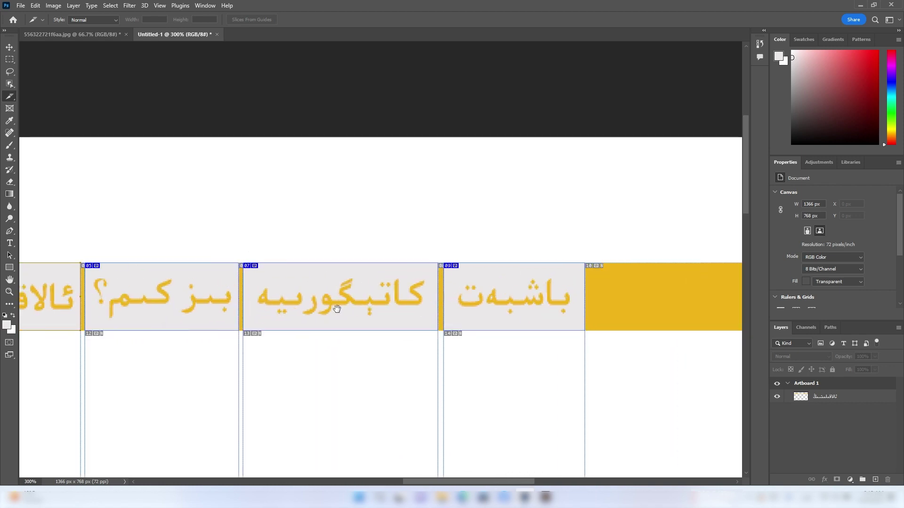
scroll(471, 306, "right", 1)
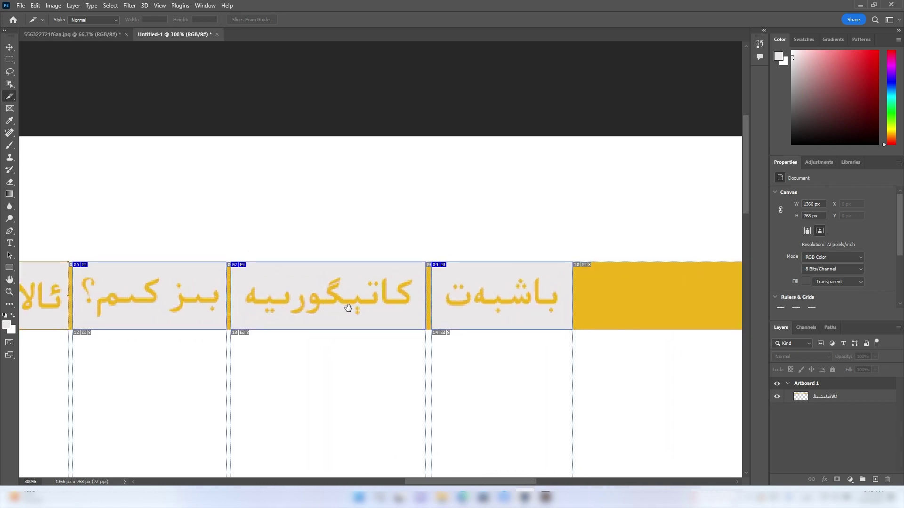
right_click(487, 297)
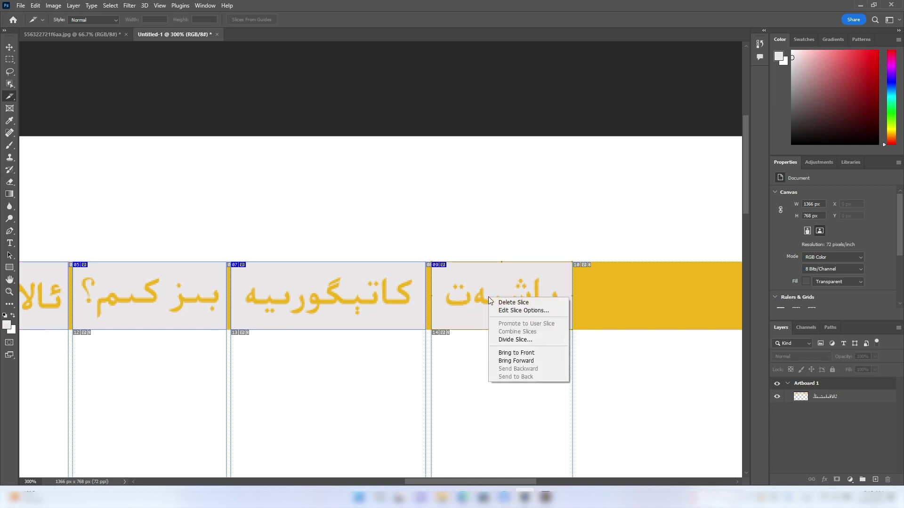
Enter باشبەت as the name in the باشبەت slice's options.
left_click(501, 312)
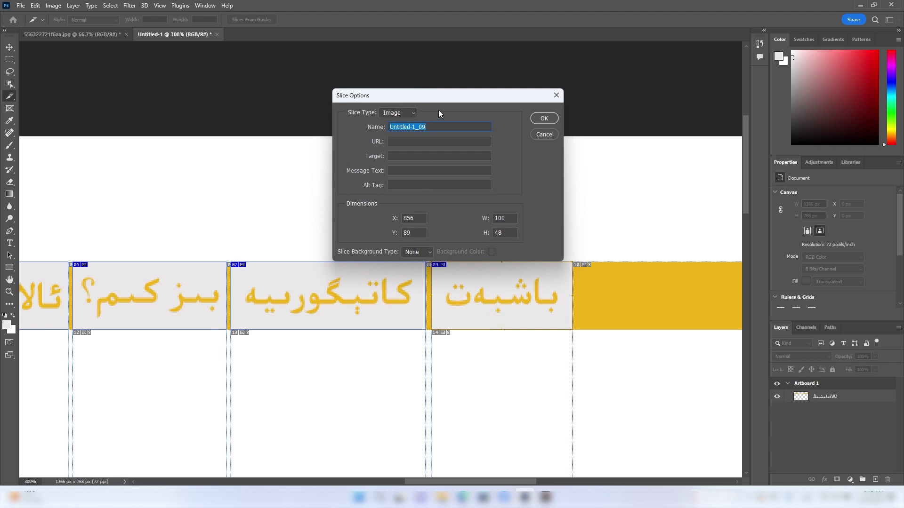
type("ب")
type("اشبەت")
key("super+space")
Copy the uighur.dev address from Edge's address bar and return to Photoshop.
key("alt+Tab")
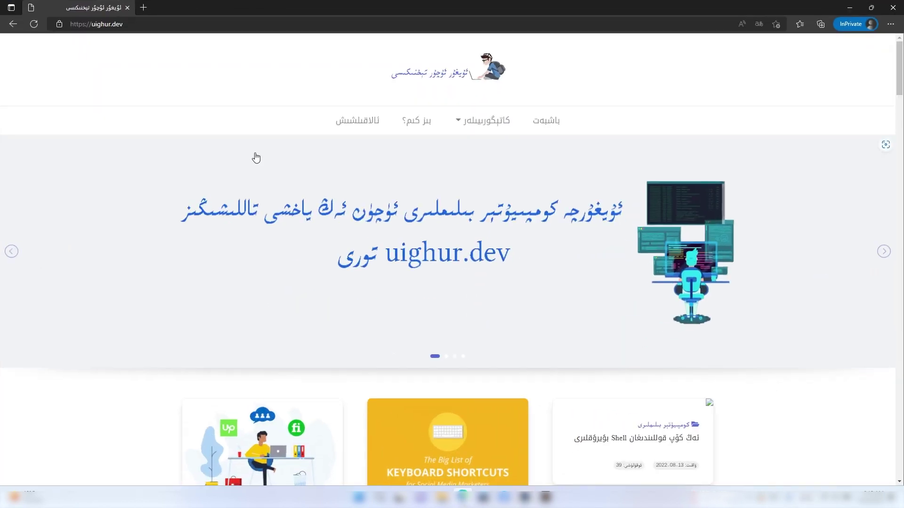
left_click(204, 24)
right_click(203, 25)
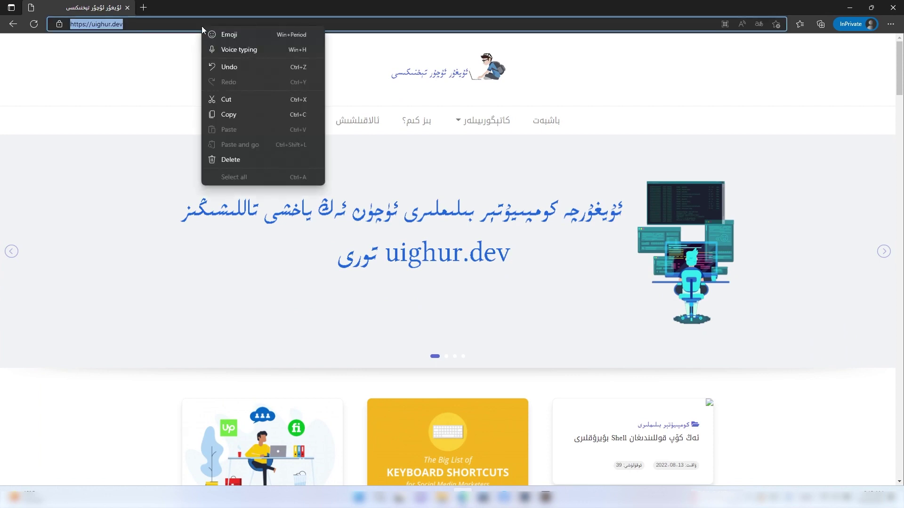
left_click(230, 116)
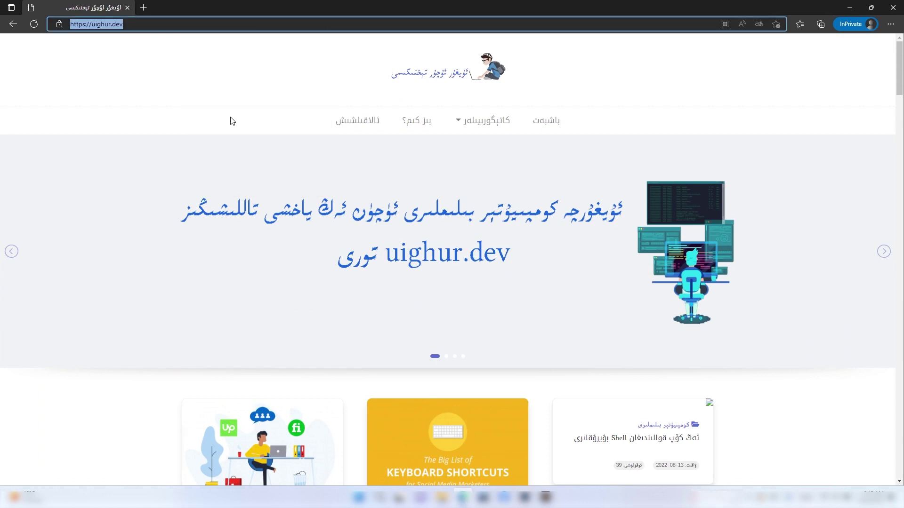
left_click(525, 497)
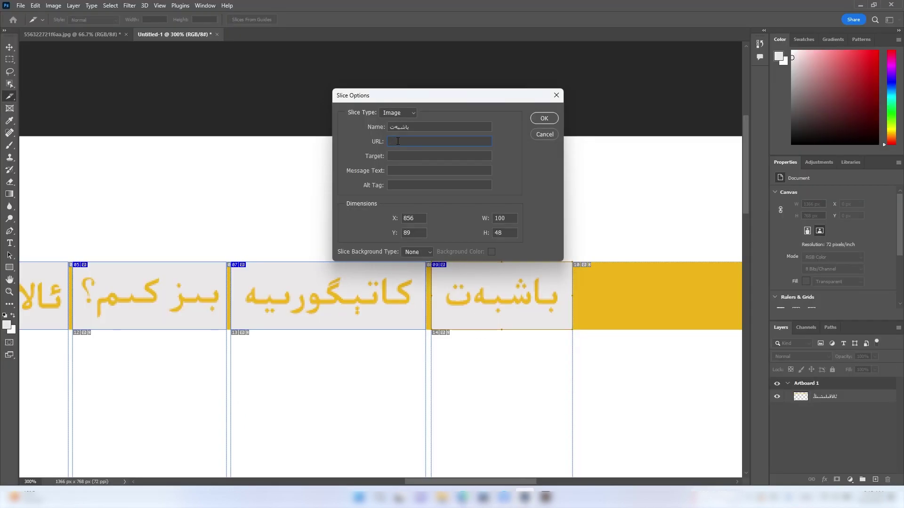
type("https://uighur.dev/")
left_click(545, 118)
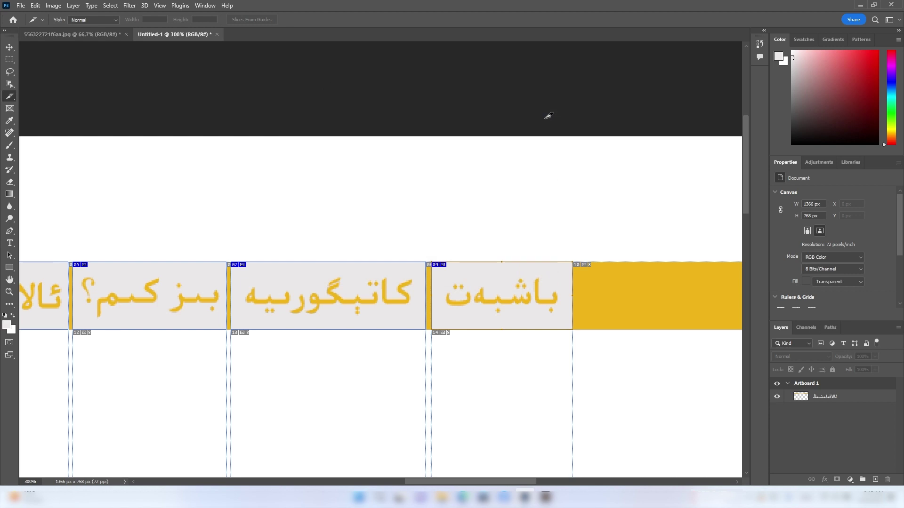
right_click(366, 298)
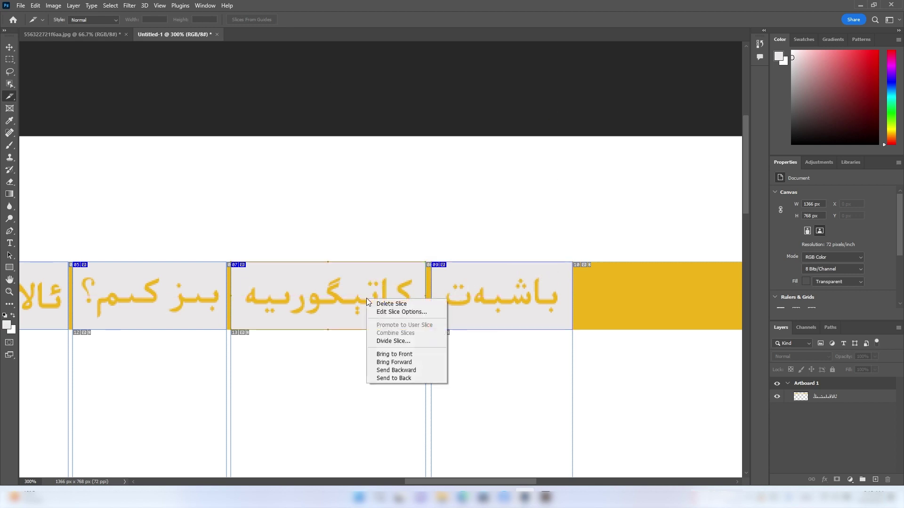
left_click(385, 313)
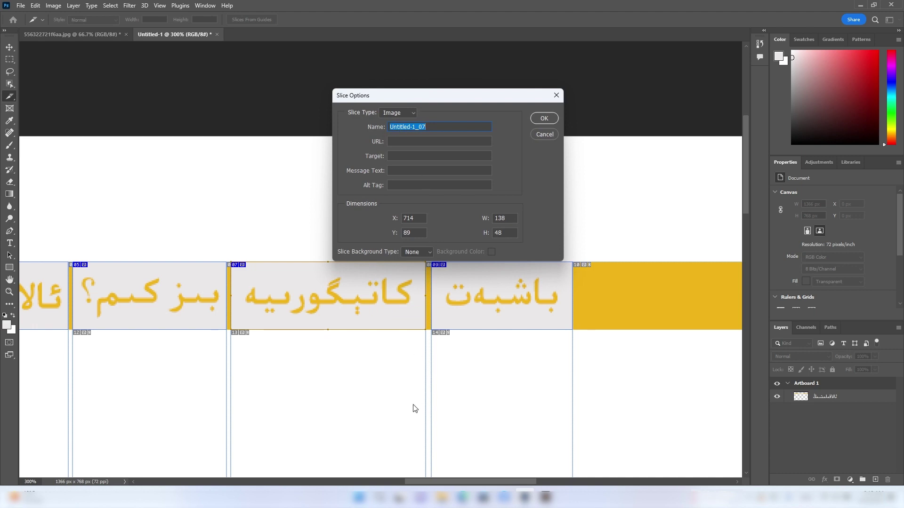
Open a uighur.dev category page in Edge and copy its address.
left_click(463, 497)
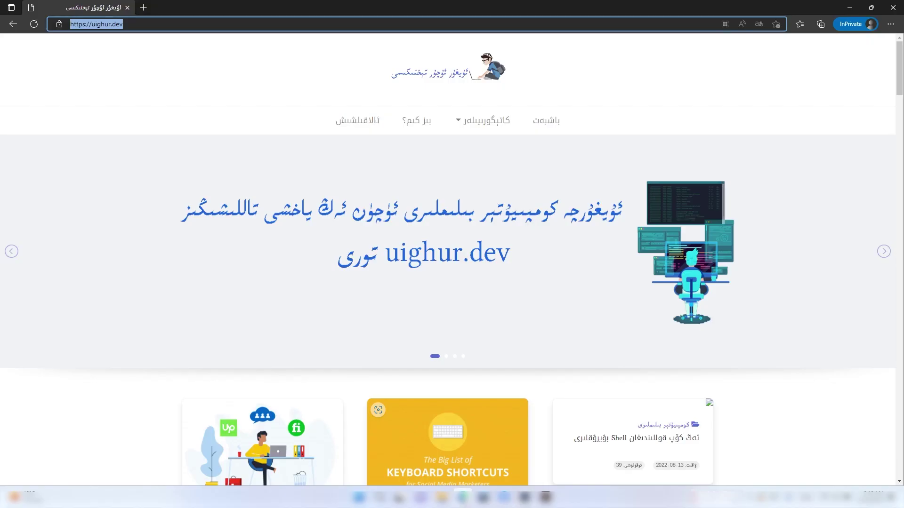
left_click(486, 125)
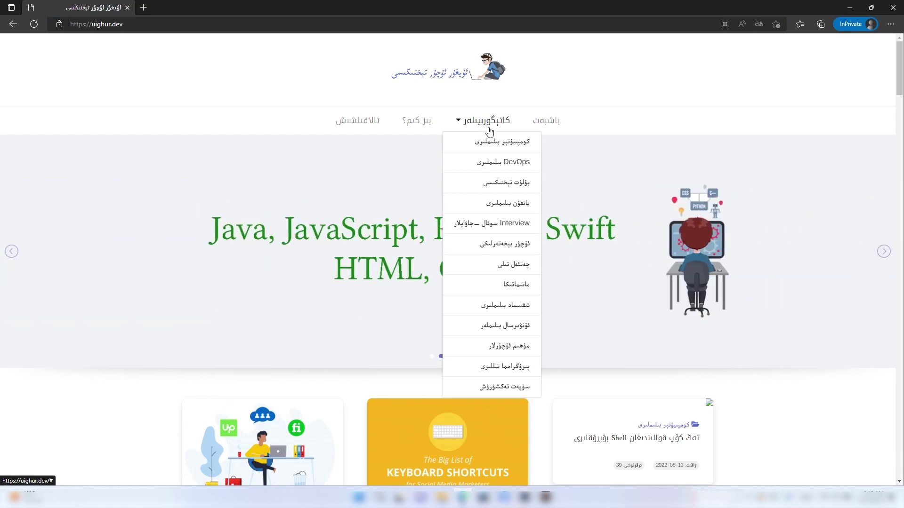
left_click(489, 142)
left_click(525, 385)
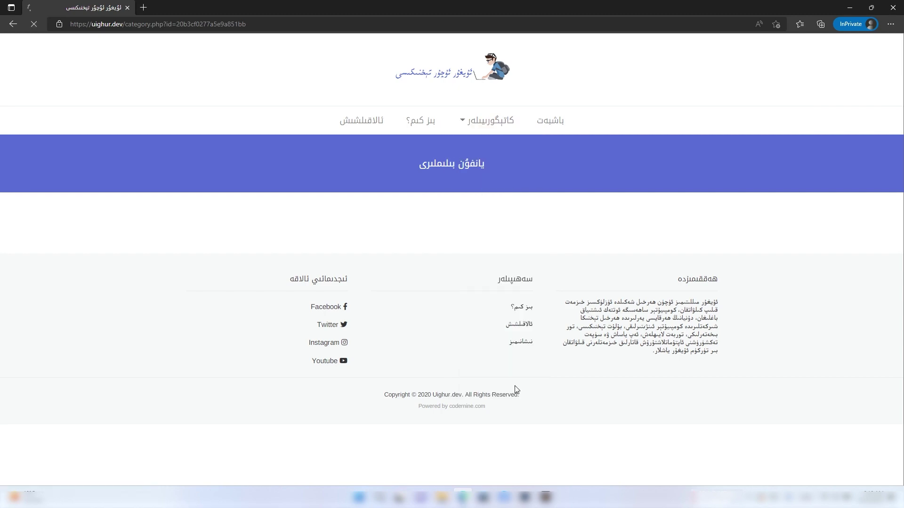
scroll(362, 179, "down", 2)
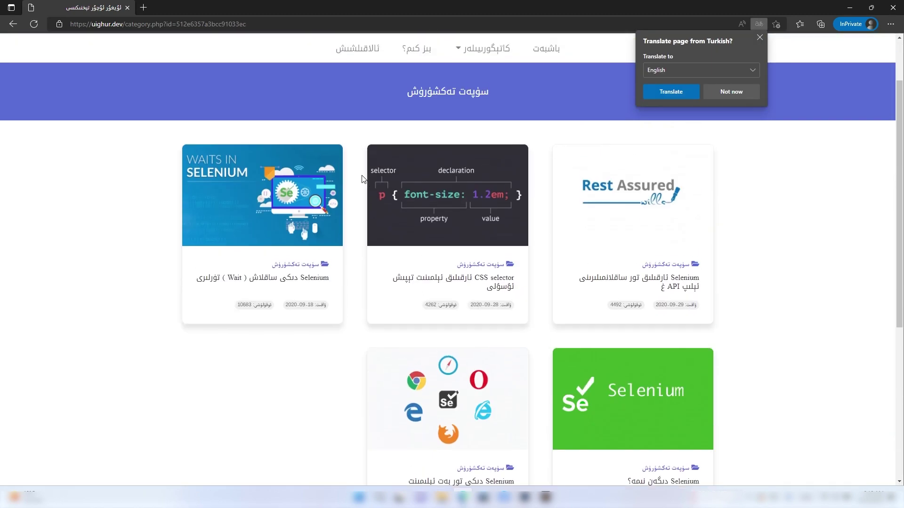
scroll(363, 179, "up", 2)
left_click(760, 37)
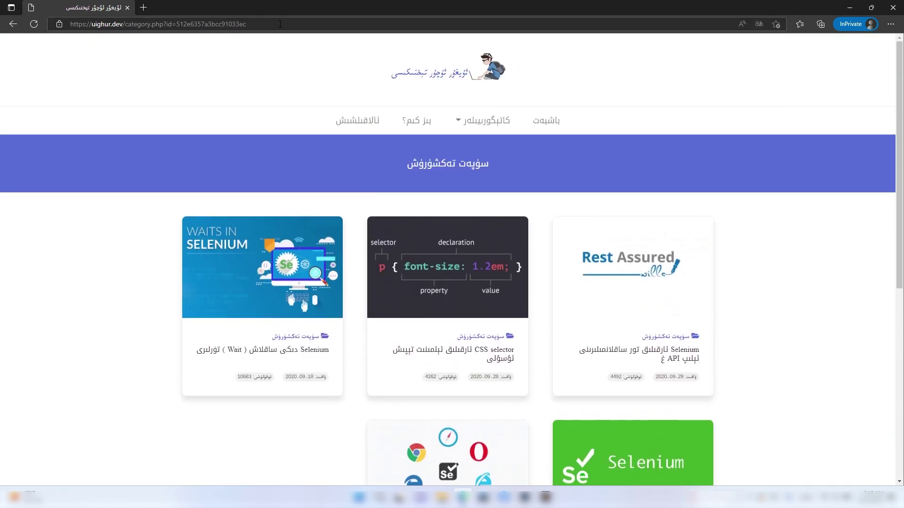
left_click(282, 25)
right_click(282, 27)
left_click(311, 115)
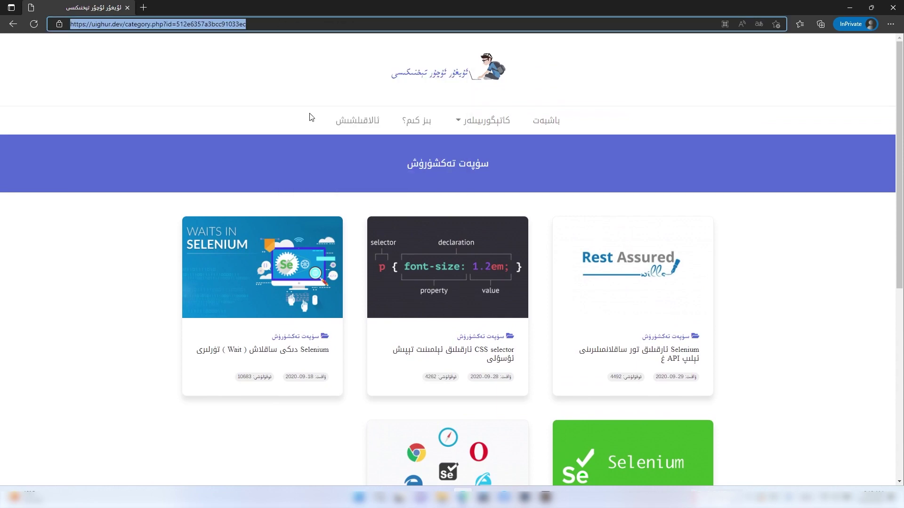
Paste the category.php address as slice 07's URL and confirm.
left_click(849, 8)
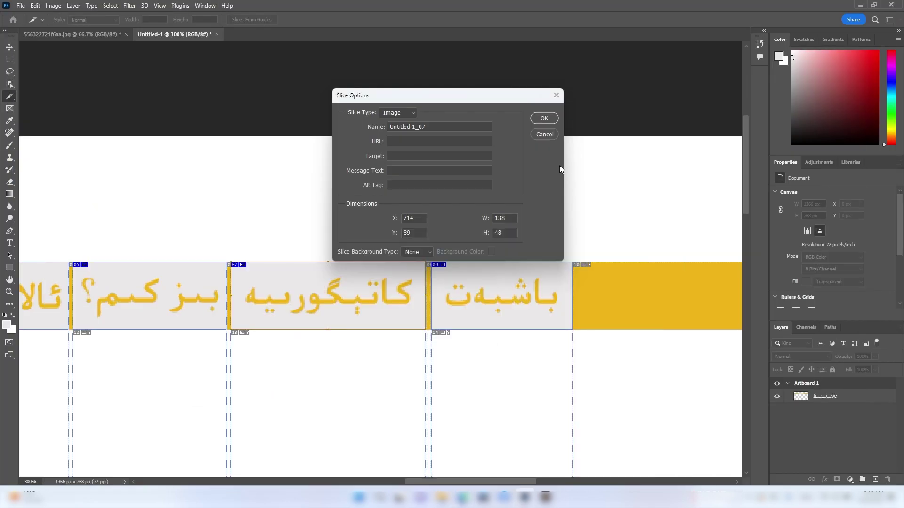
right_click(402, 142)
left_click(391, 140)
right_click(409, 141)
left_click(426, 182)
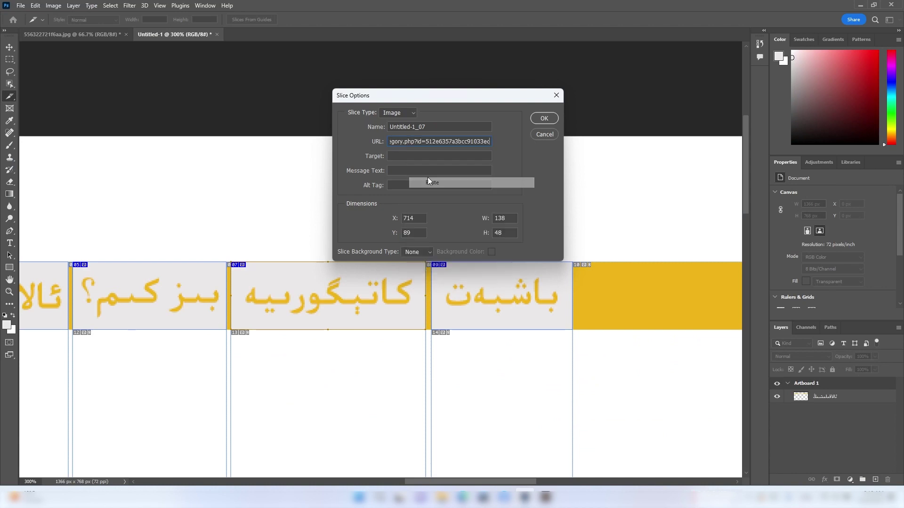
left_click(543, 118)
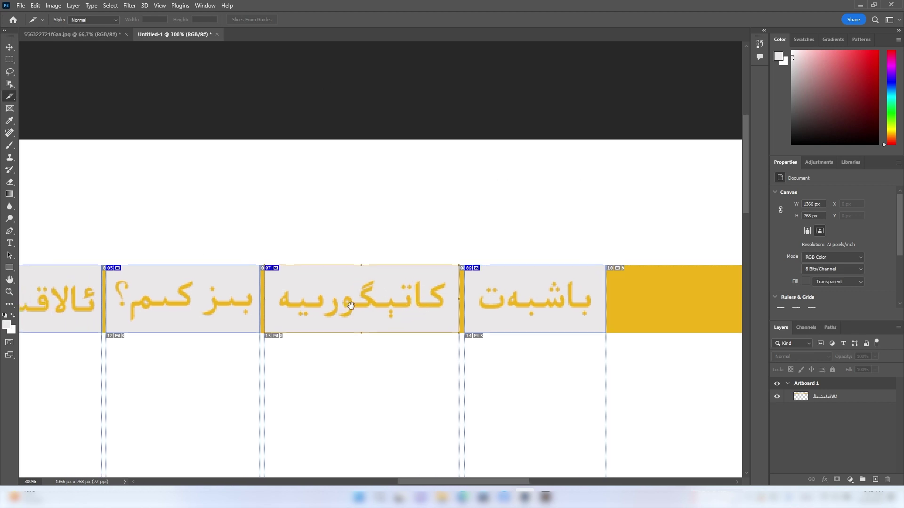
left_click_drag(306, 300, 444, 309)
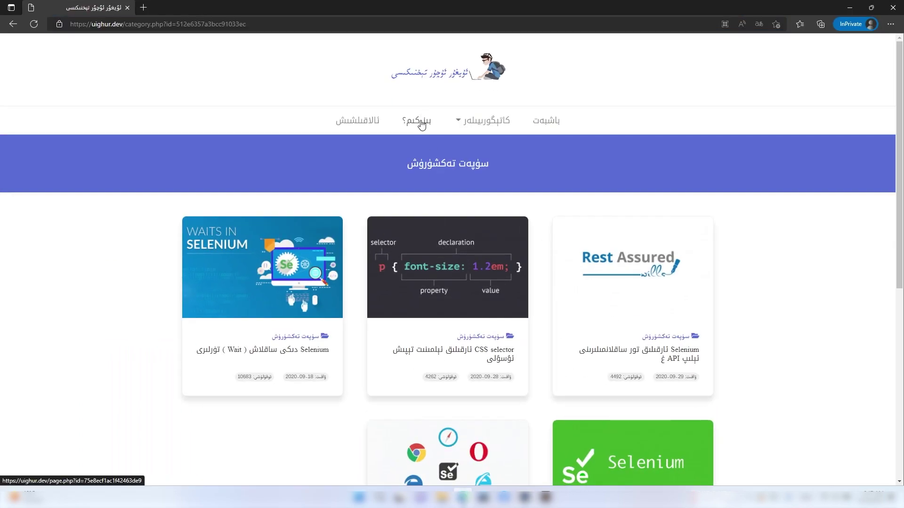
Copy the about page address and set it as slice 05's URL.
left_click(421, 122)
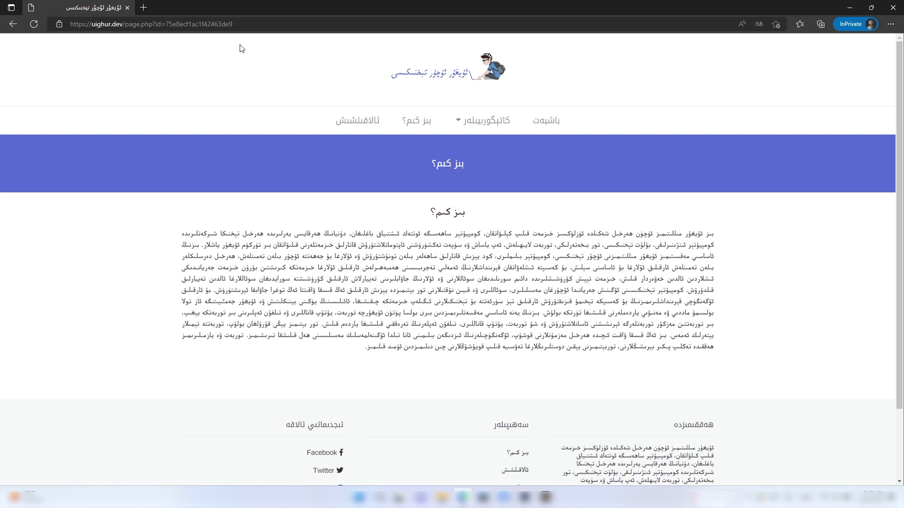
left_click(241, 24)
right_click(244, 24)
left_click(285, 108)
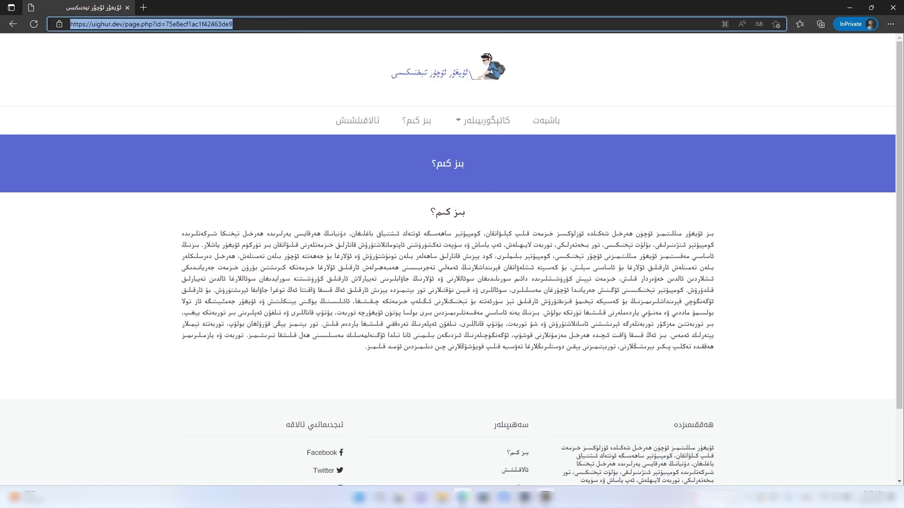
left_click(545, 497)
left_click(314, 308)
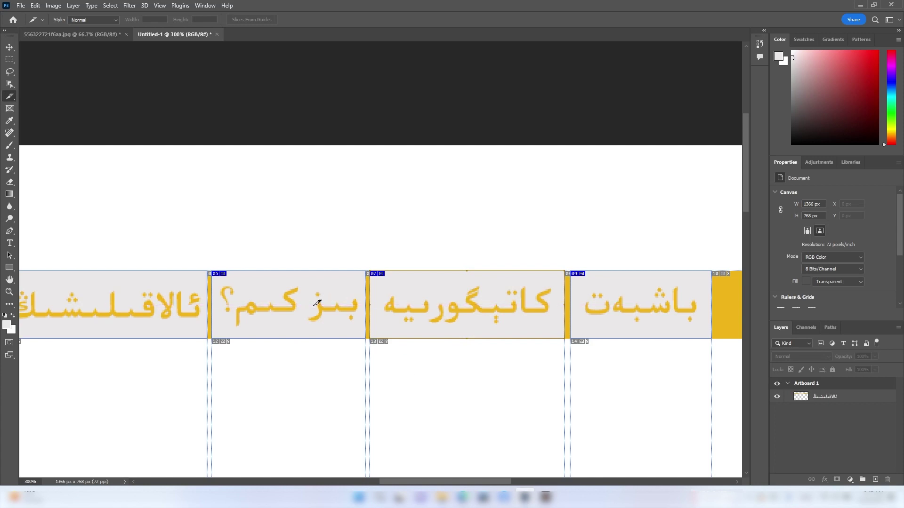
right_click(313, 307)
left_click(344, 319)
left_click(438, 142)
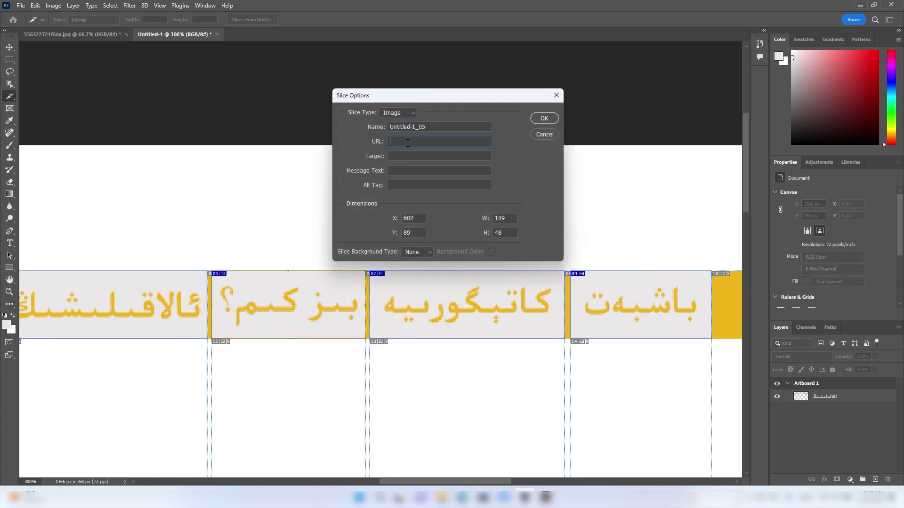
key("ctrl+v")
left_click(545, 118)
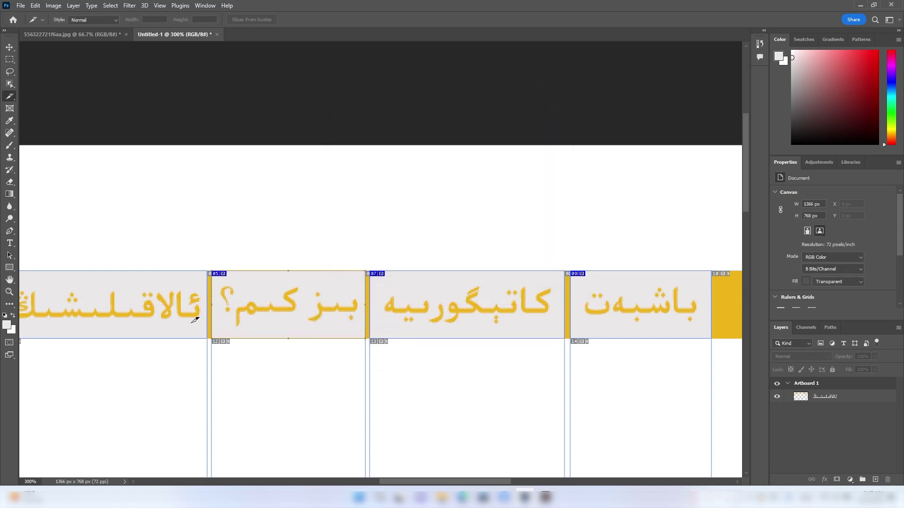
Copy the contact page address and set it as slice 03's URL.
scroll(194, 307, "left", 5)
left_click(463, 497)
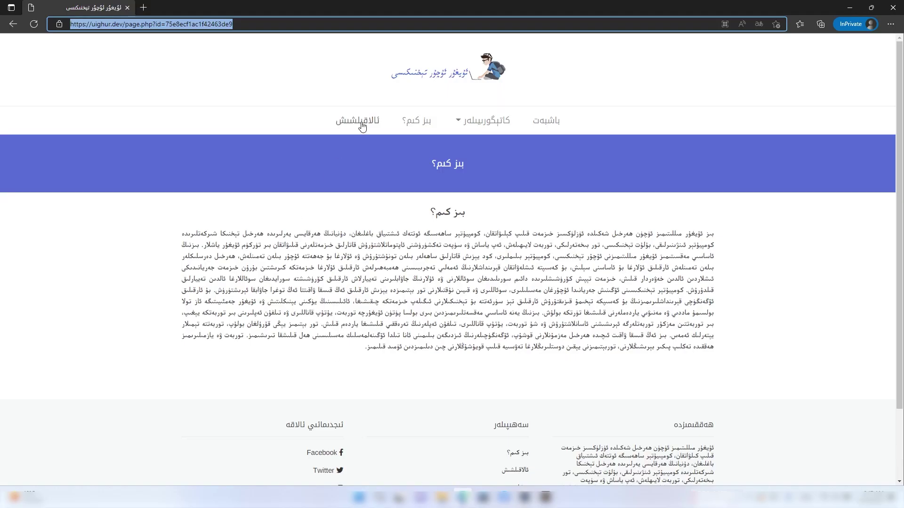
left_click(344, 130)
left_click(245, 24)
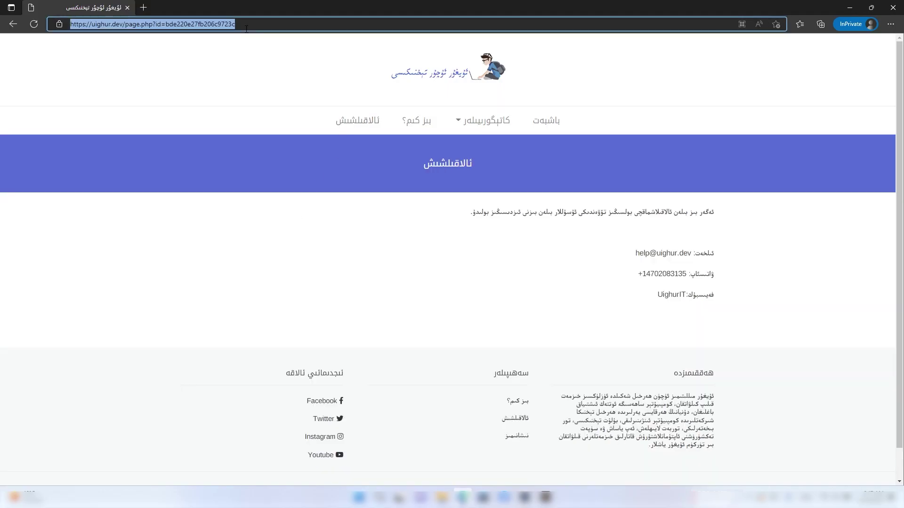
right_click(245, 24)
left_click(303, 117)
left_click(524, 498)
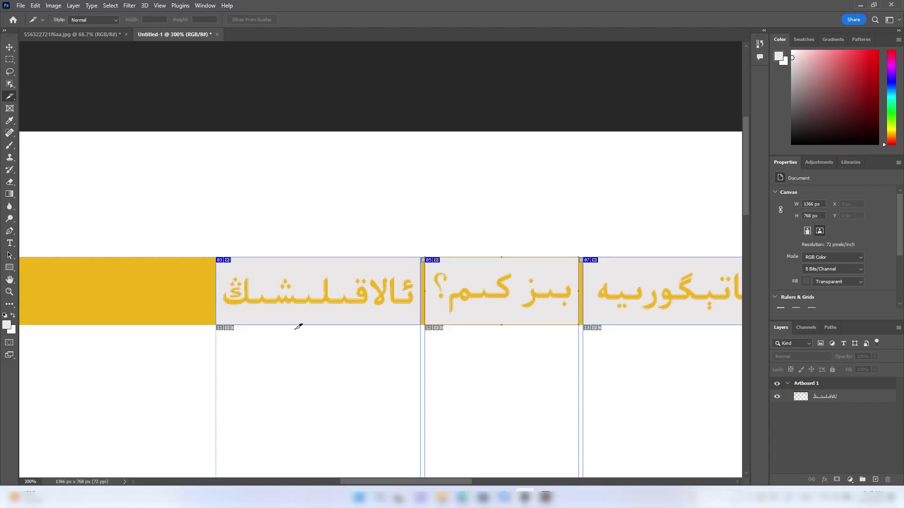
right_click(302, 293)
left_click(325, 307)
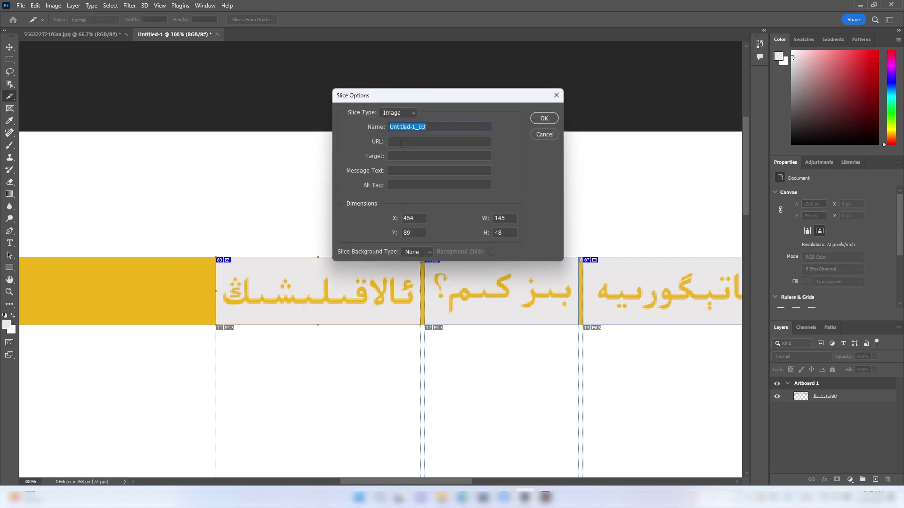
key("ctrl+v")
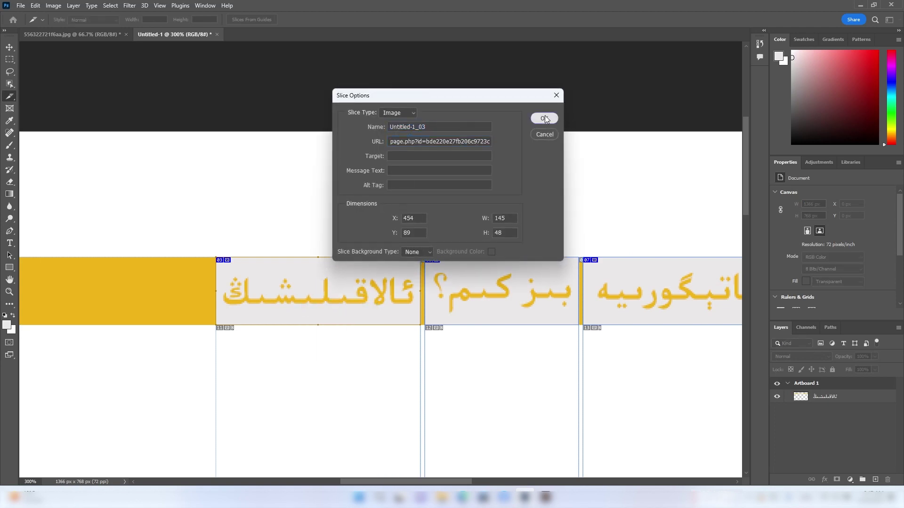
left_click(543, 118)
left_click_drag(506, 170, 375, 181)
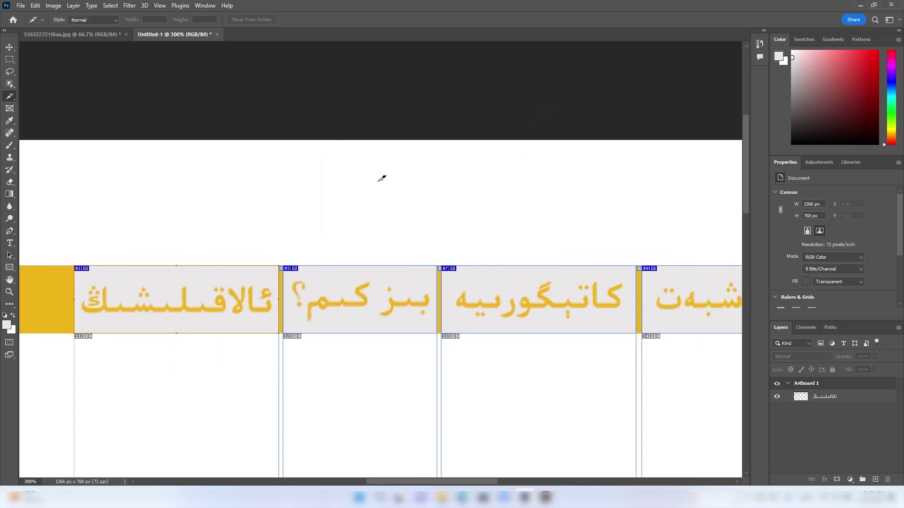
Center the artboard and open Save for Web's optimized save dialog.
key("ctrl+minus")
key("ctrl+minus")
key("ctrl+minus")
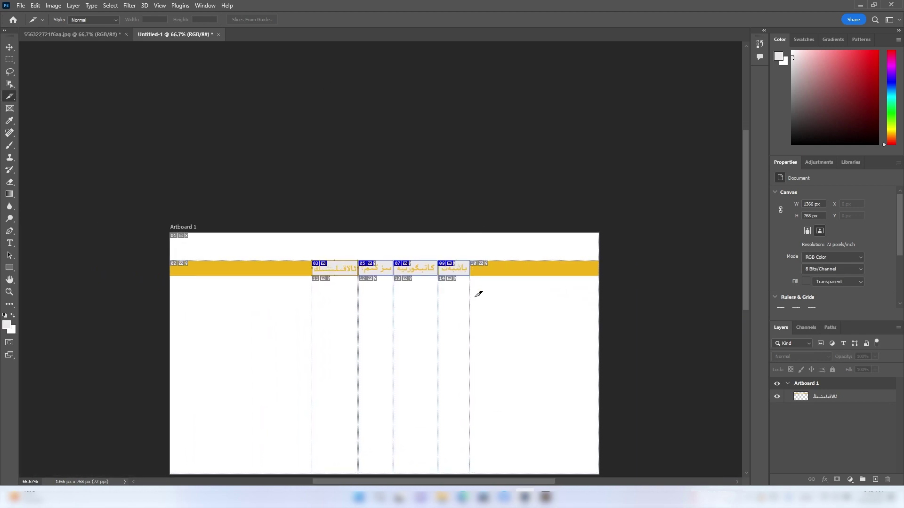
left_click_drag(465, 288, 462, 200)
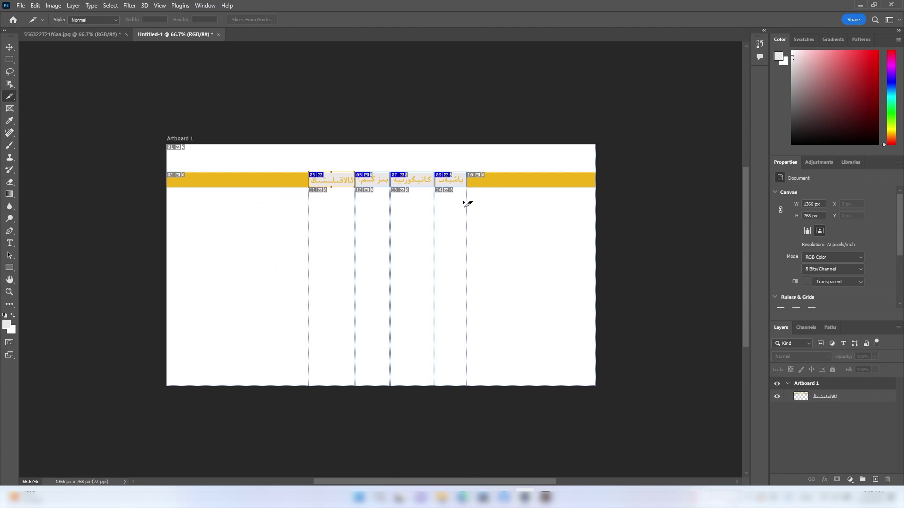
key("ctrl+alt+shift+s")
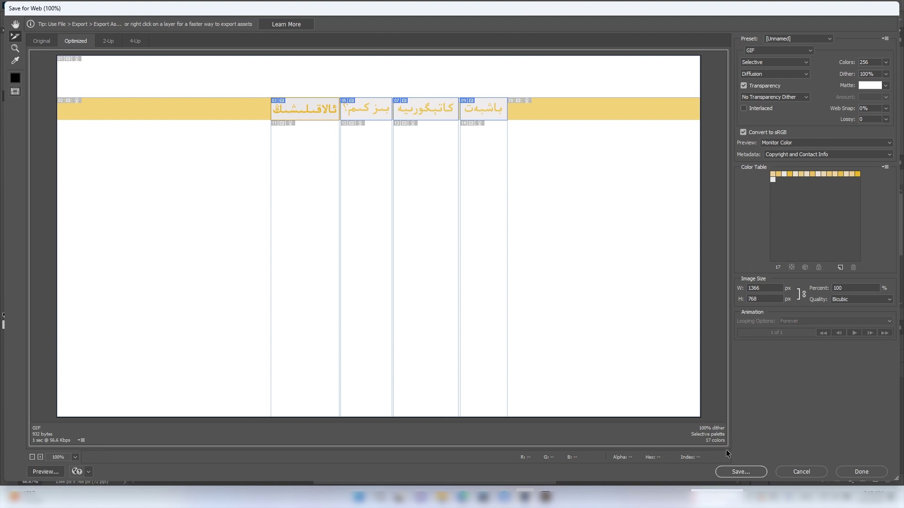
left_click(742, 473)
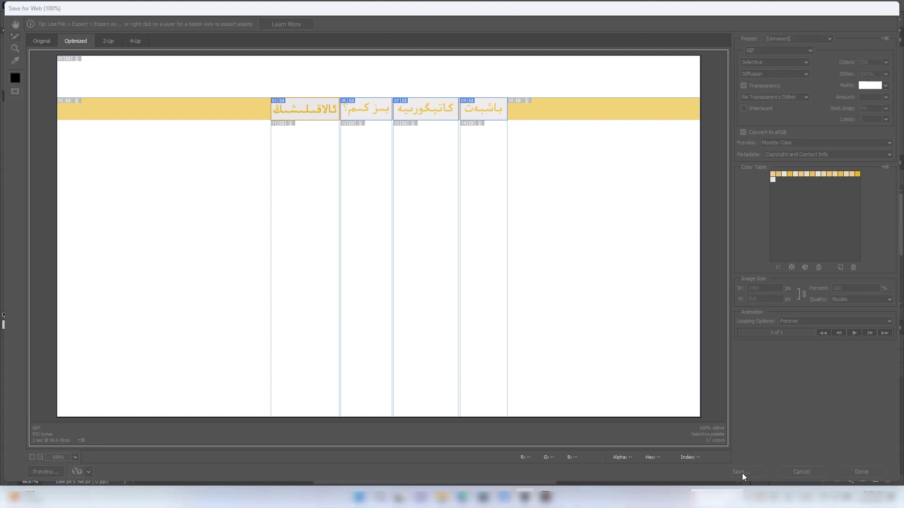
Save as HTML and Images to the Desktop named uighurit, accepting the non-Latin name warning.
left_click(37, 91)
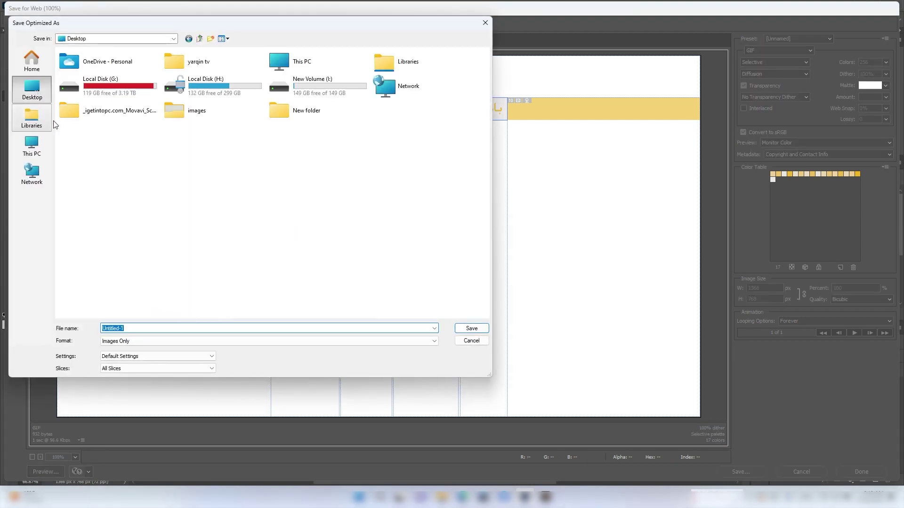
left_click(132, 346)
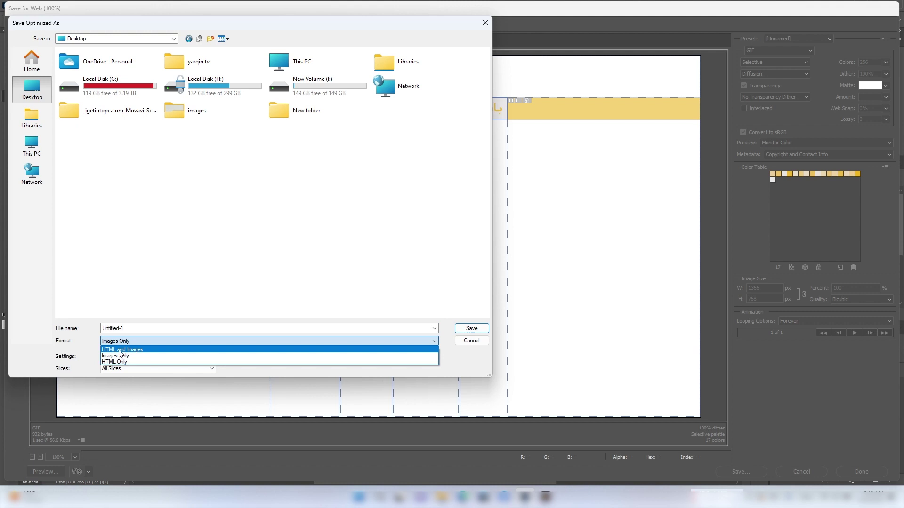
left_click(120, 351)
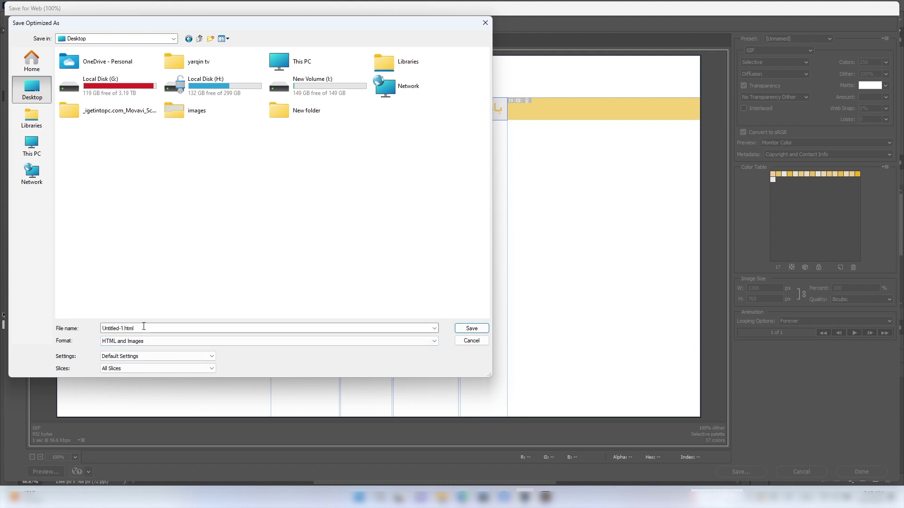
double_click(144, 328)
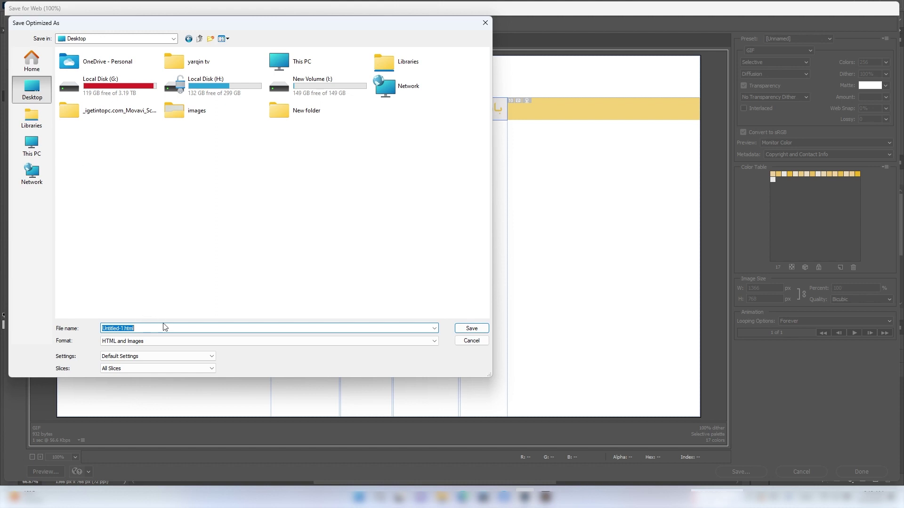
type("uighurit")
key("Return")
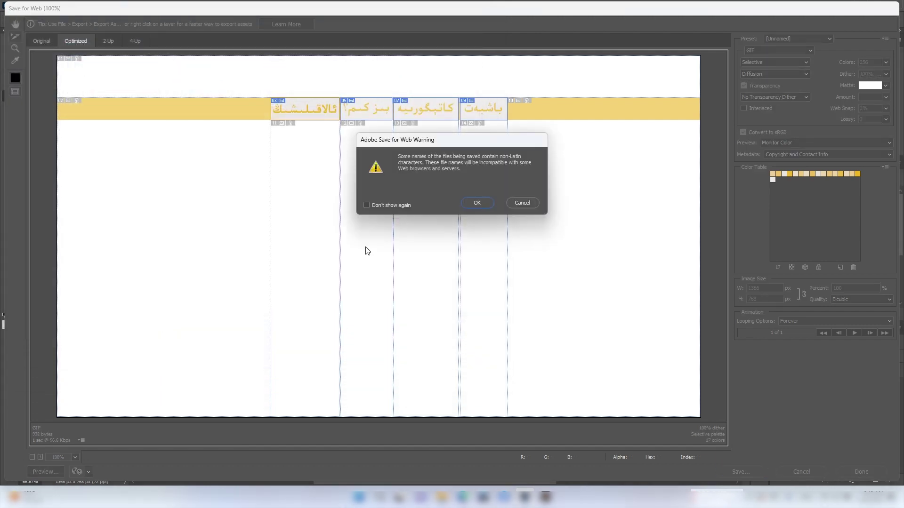
left_click(479, 201)
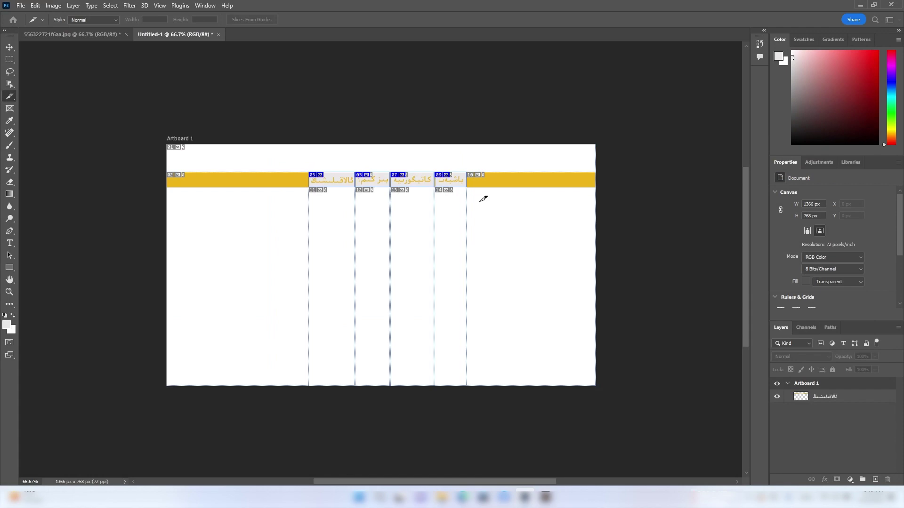
Preview the exported slice GIFs in the images folder, then open uighurit.html in Edge.
key("super+d")
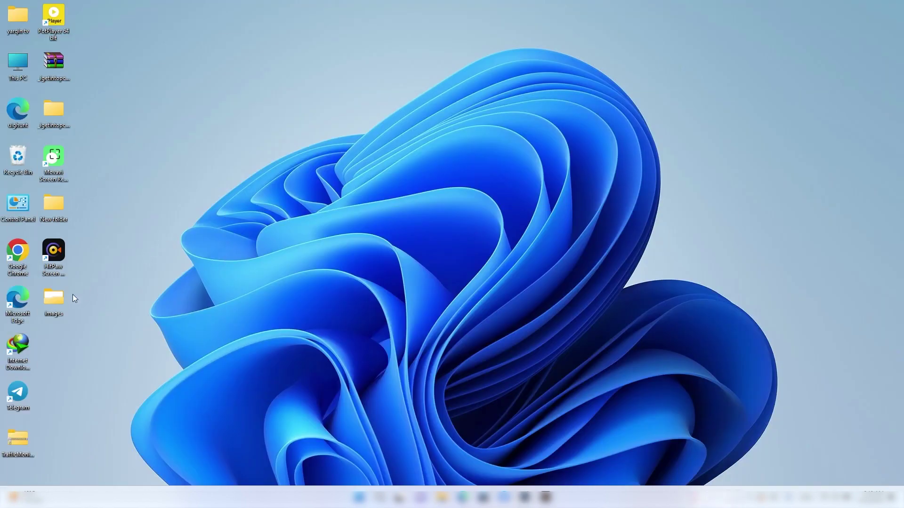
double_click(54, 300)
left_click(445, 331)
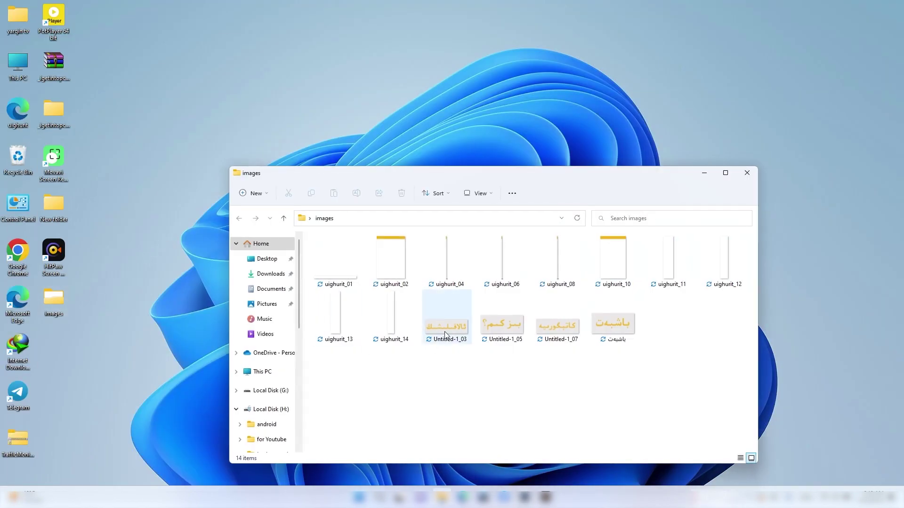
double_click(448, 326)
left_click(614, 232)
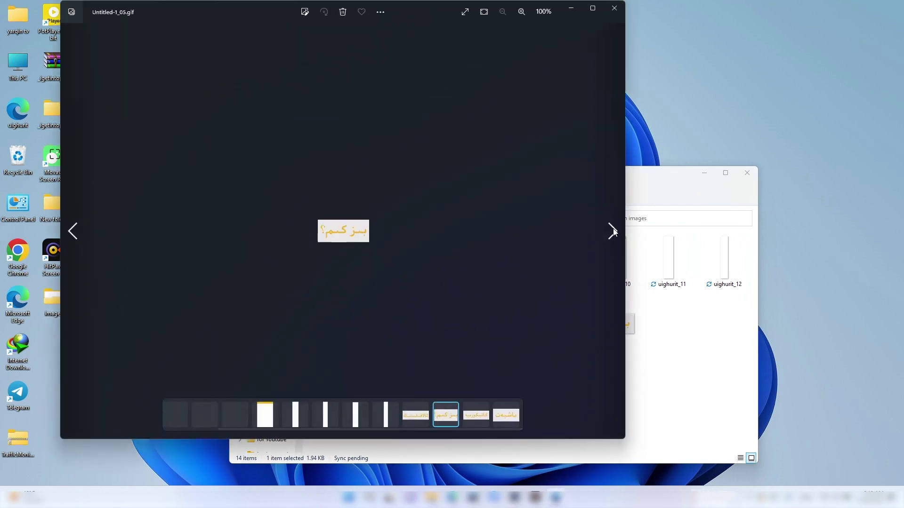
left_click(614, 8)
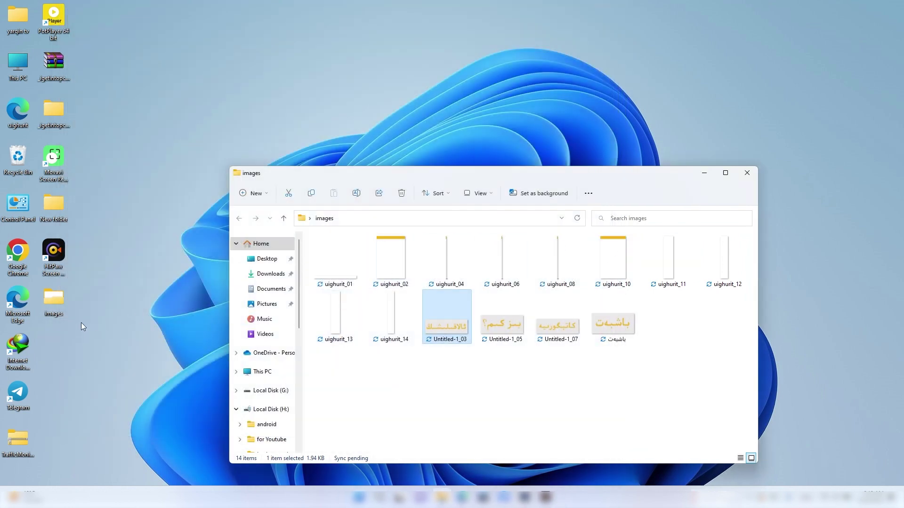
left_click_drag(18, 111, 61, 342)
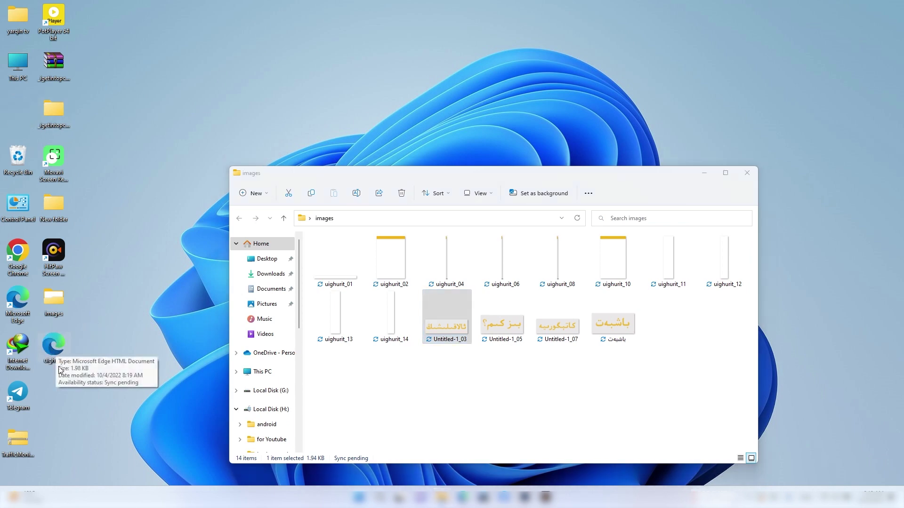
double_click(58, 345)
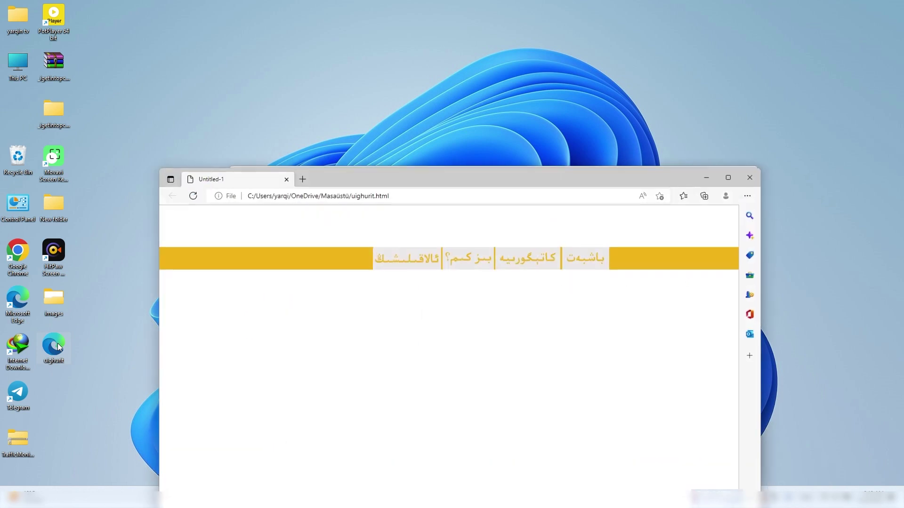
Confirm the باشبەت menu box opens the uighur.dev home page, then return to uighurit.html.
left_click_drag(538, 183, 522, 134)
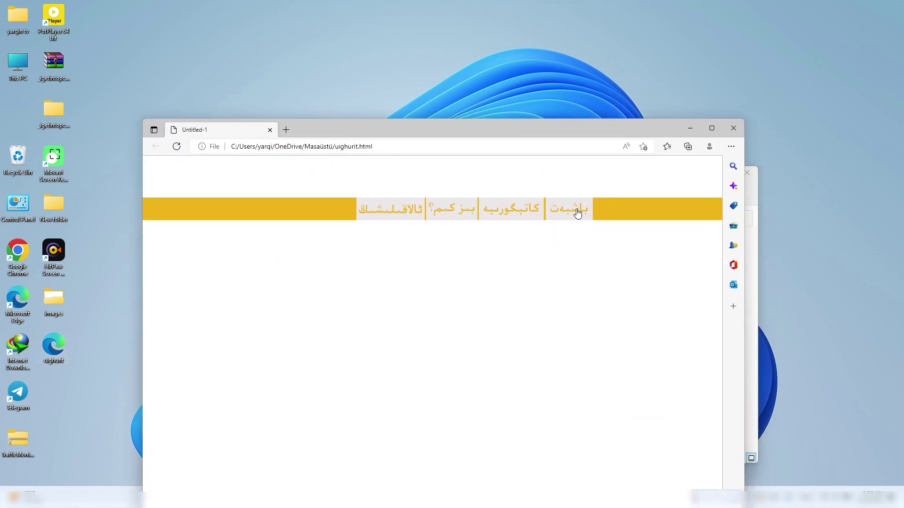
left_click(578, 213)
left_click(626, 161)
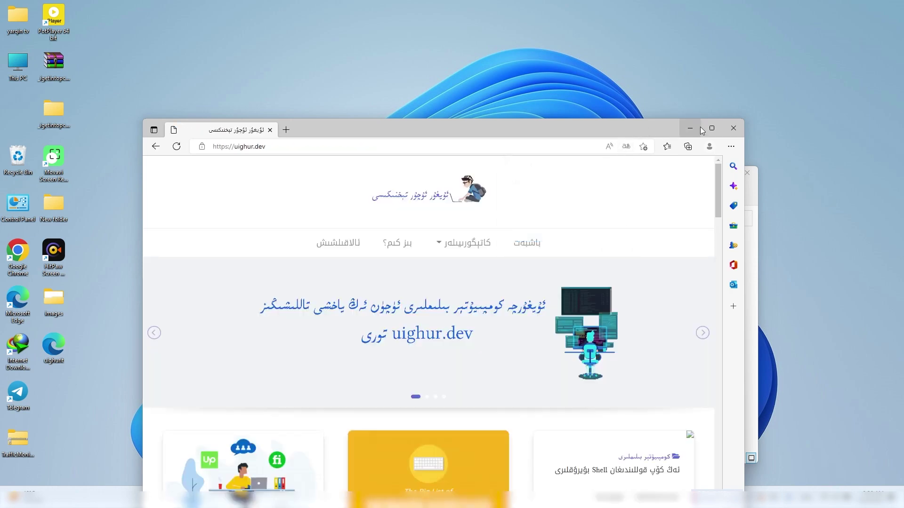
left_click(712, 128)
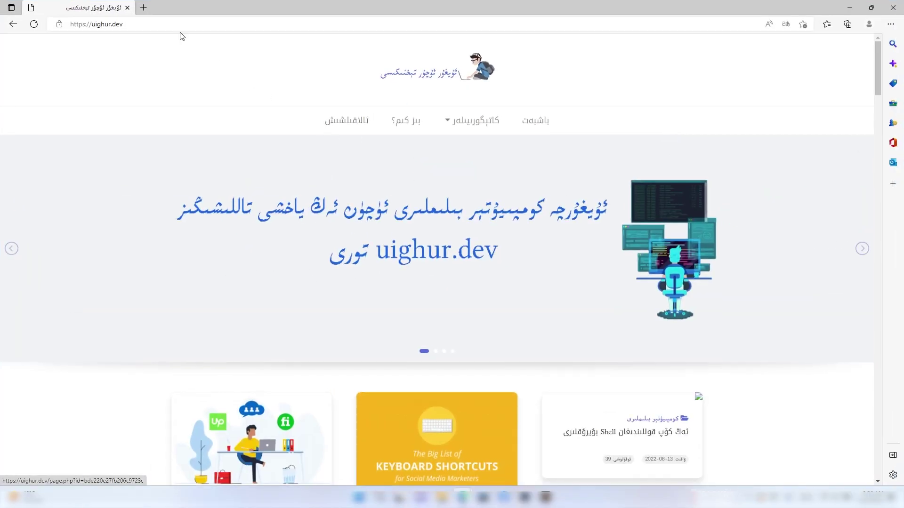
left_click(10, 25)
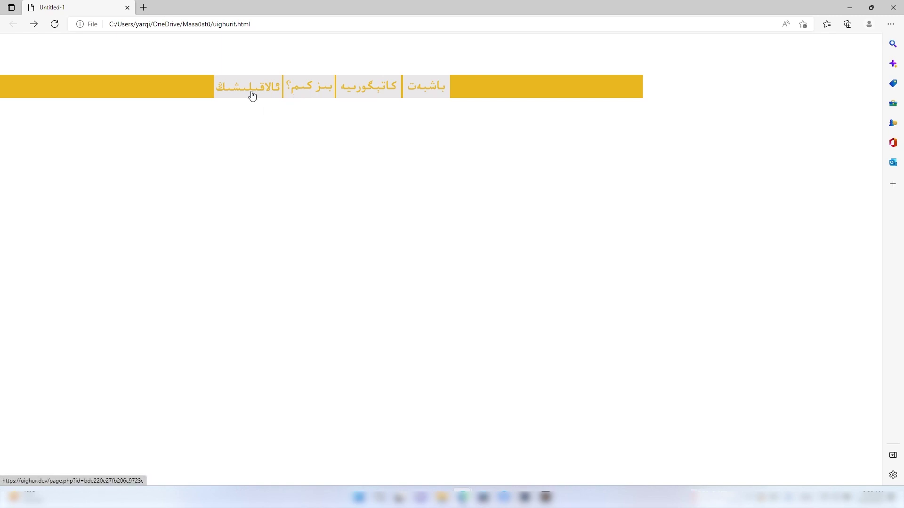
Confirm the about and contact menu boxes open their uighur.dev pages, then close Edge.
left_click(315, 91)
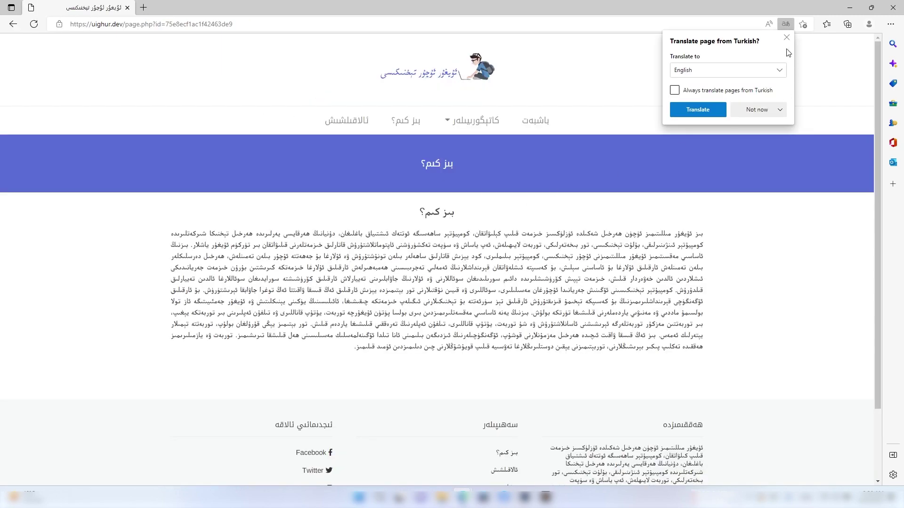
left_click(786, 37)
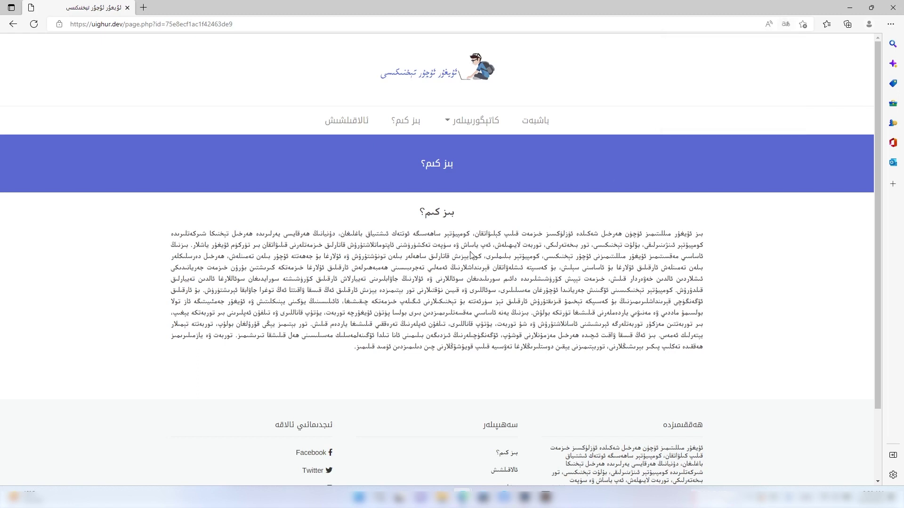
left_click(13, 24)
left_click(245, 93)
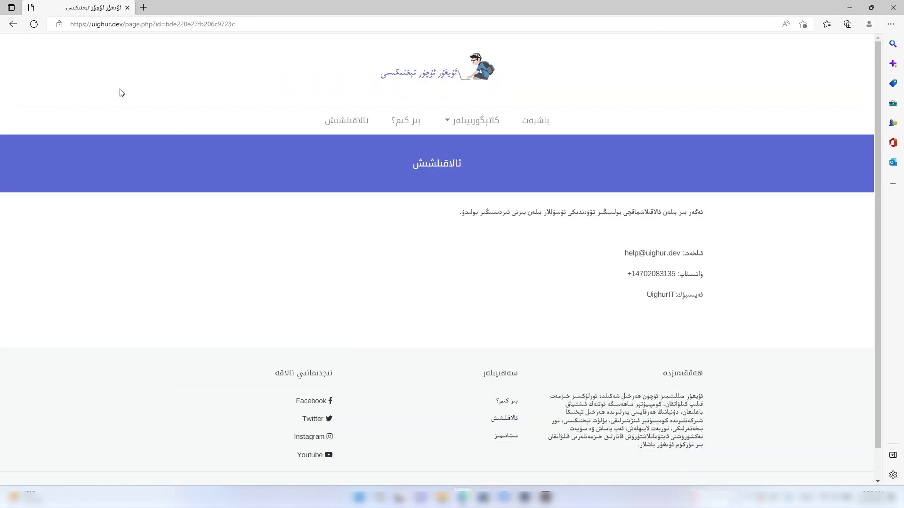
left_click(13, 24)
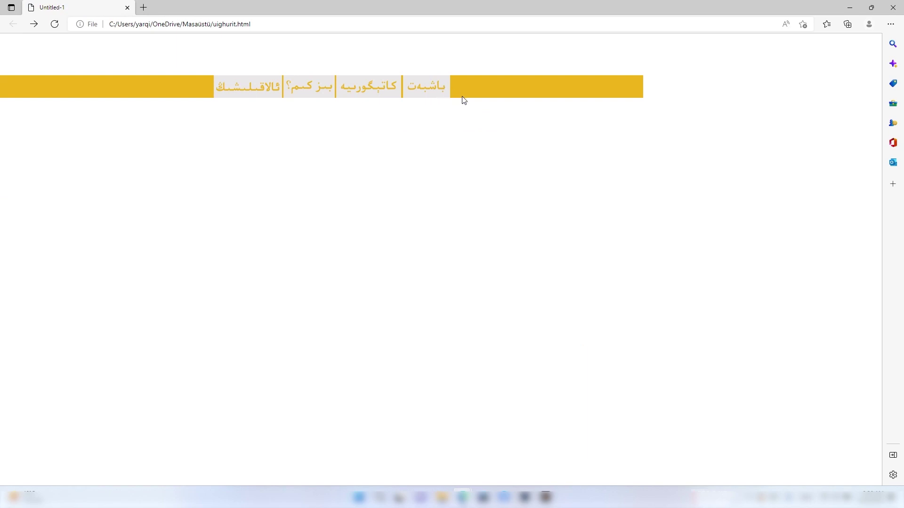
left_click(893, 7)
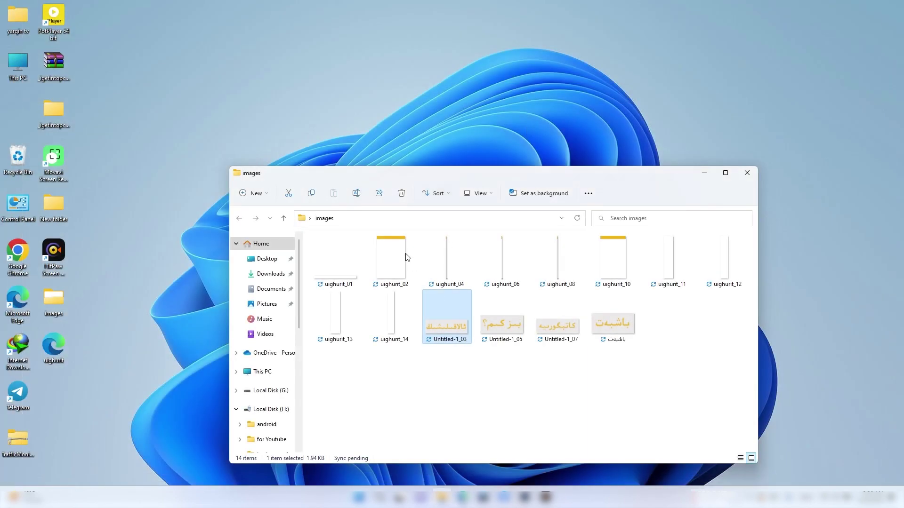
Preview باشبەت.gif in Photos from the images folder, then switch back to Photoshop.
double_click(614, 326)
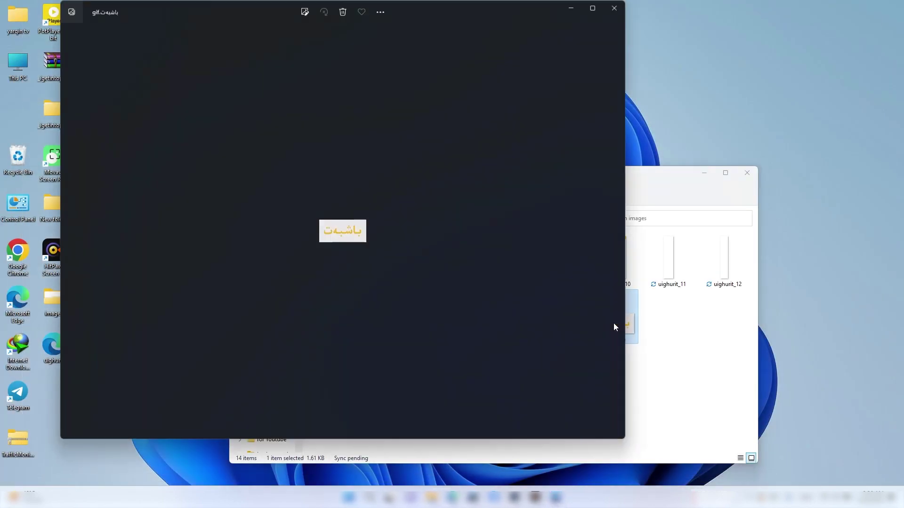
left_click(614, 8)
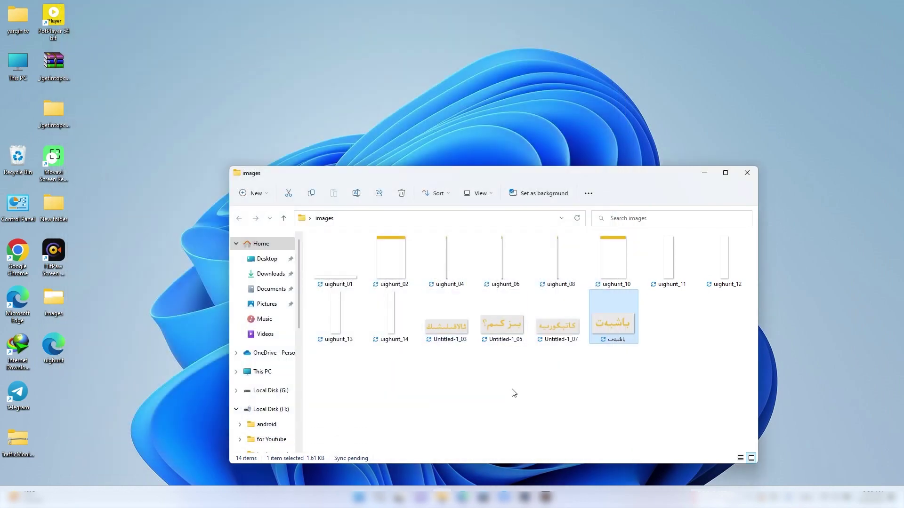
left_click(524, 498)
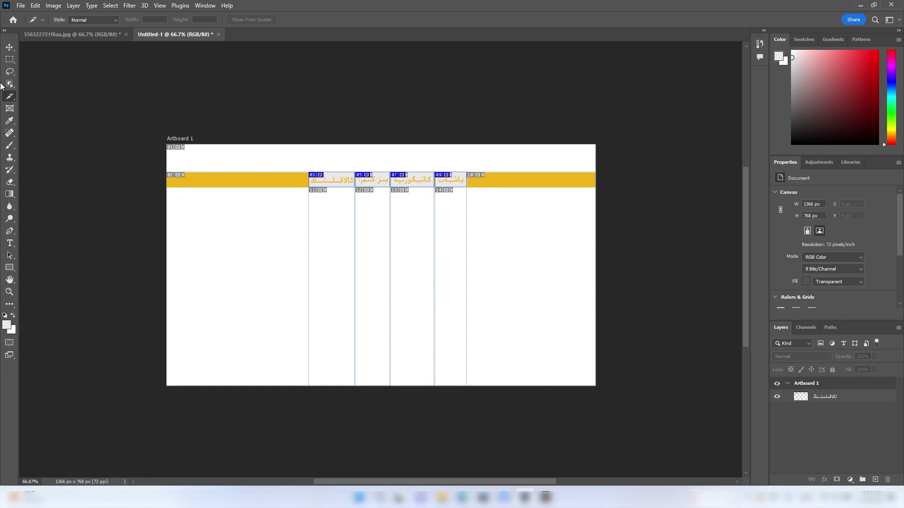
Replace the Slice tool with the Rectangular Marquee tool.
left_click(10, 59)
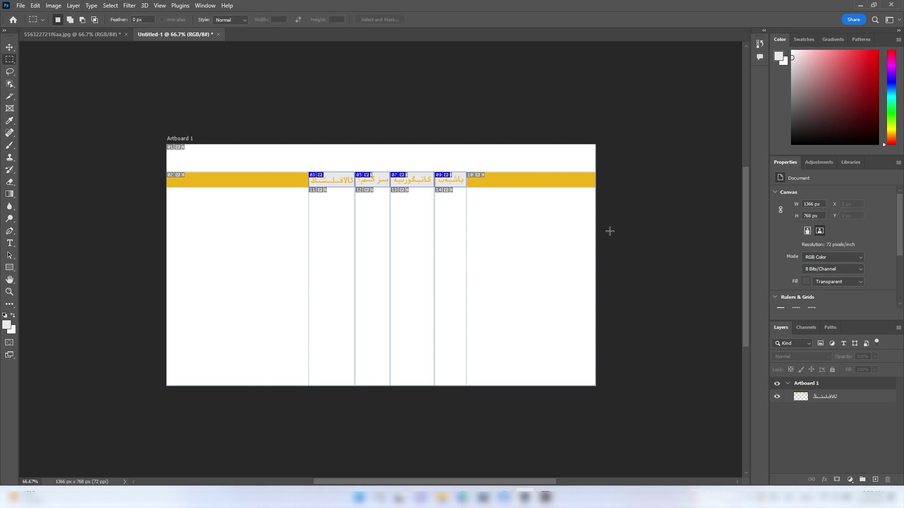